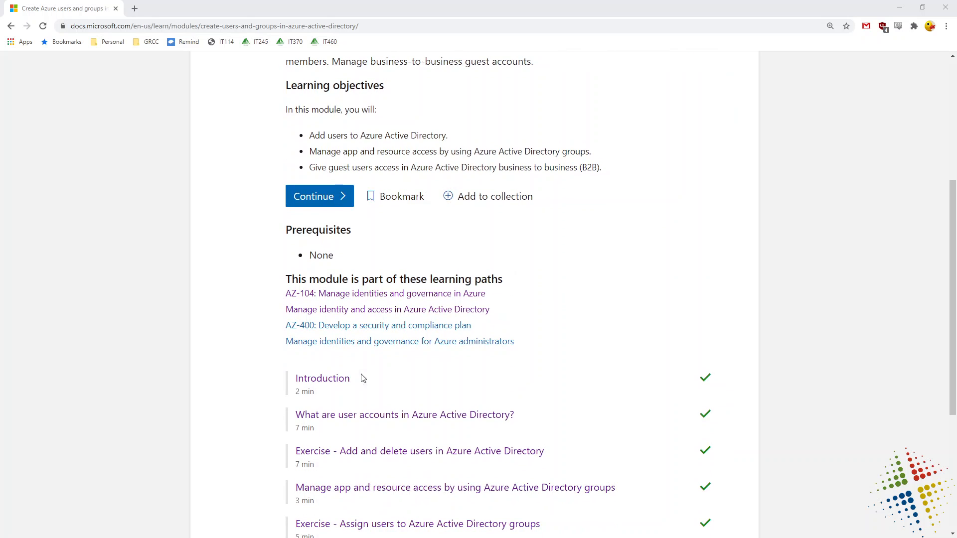
Open the module's Introduction unit, highlight the marketing organization phrase, and read to the bottom.
click(346, 381)
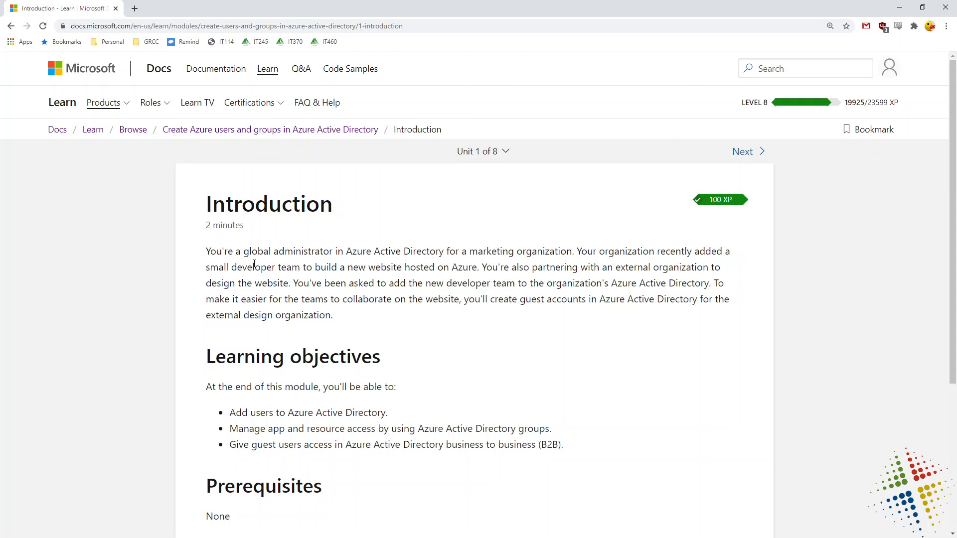
drag(254, 264, 272, 310)
click(448, 262)
drag(469, 256, 543, 256)
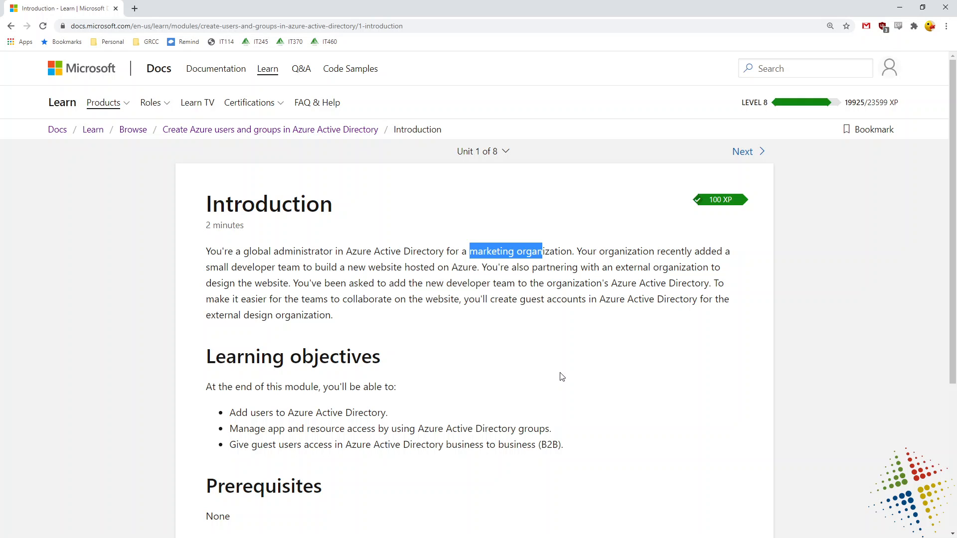
scroll(562, 378, down, 5)
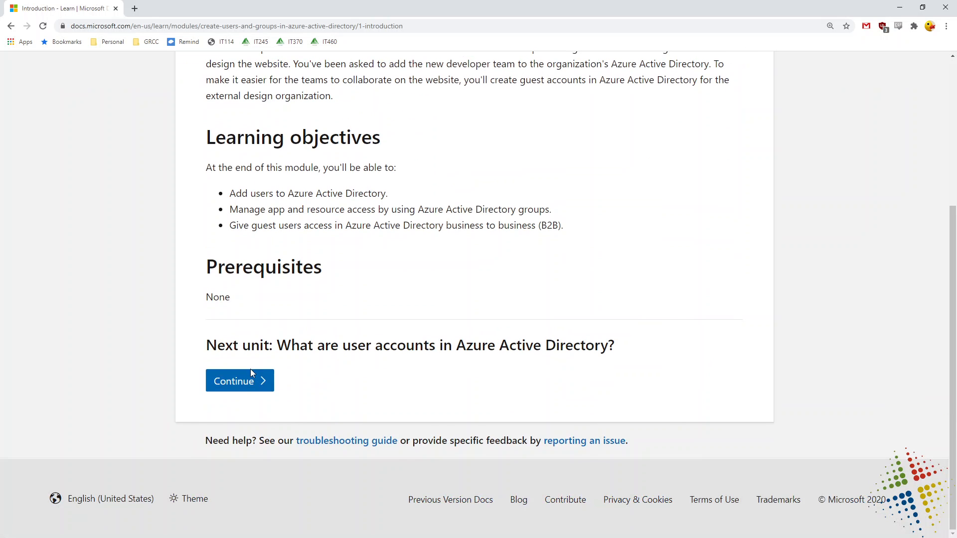
Continue to unit 2 on user accounts and read its Permissions and roles and Administrator roles sections.
click(252, 379)
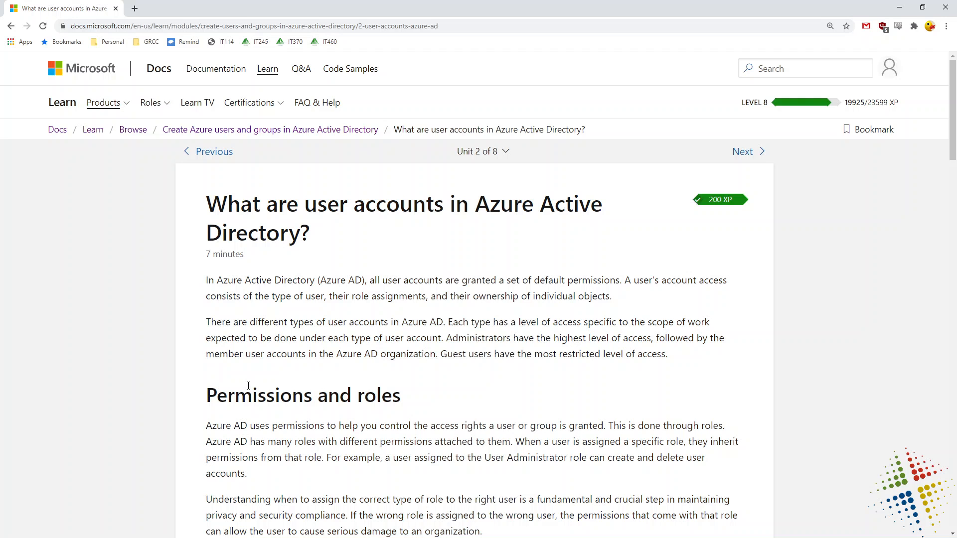
scroll(248, 386, down, 8)
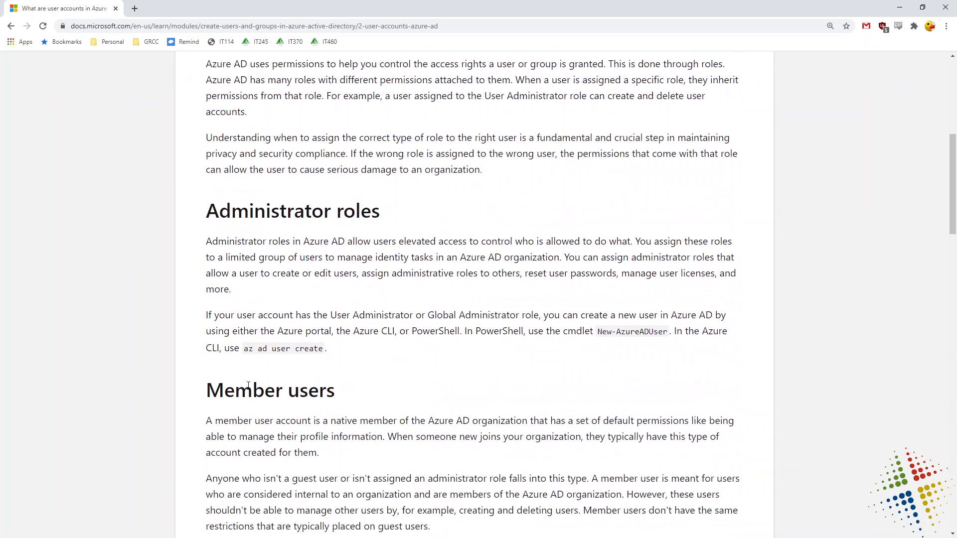
scroll(248, 385, up, 2)
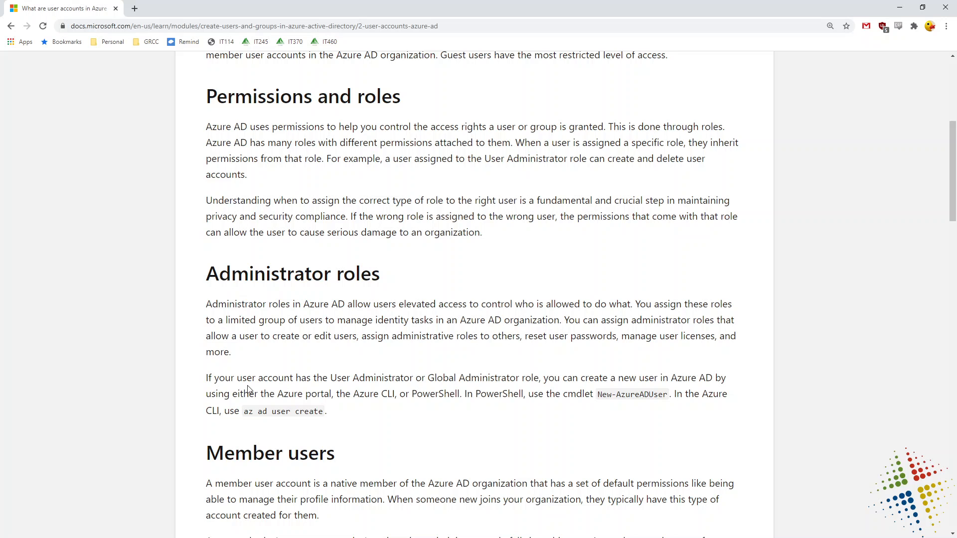
drag(206, 97, 393, 103)
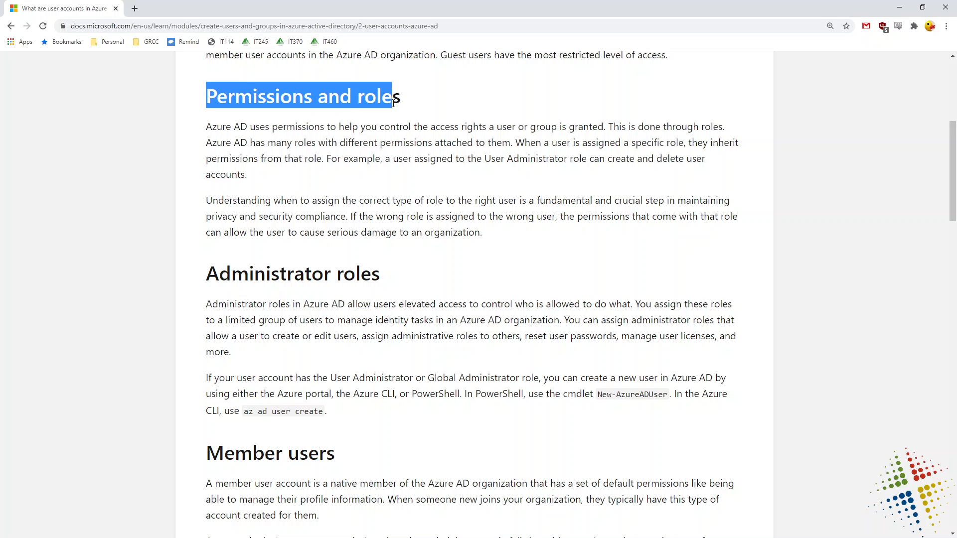
drag(386, 278, 222, 278)
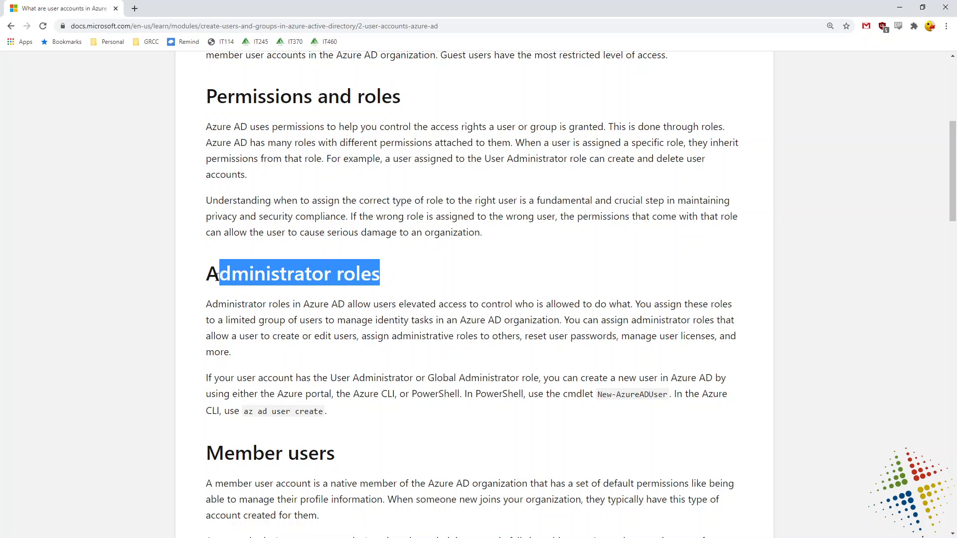
scroll(217, 278, down, 10)
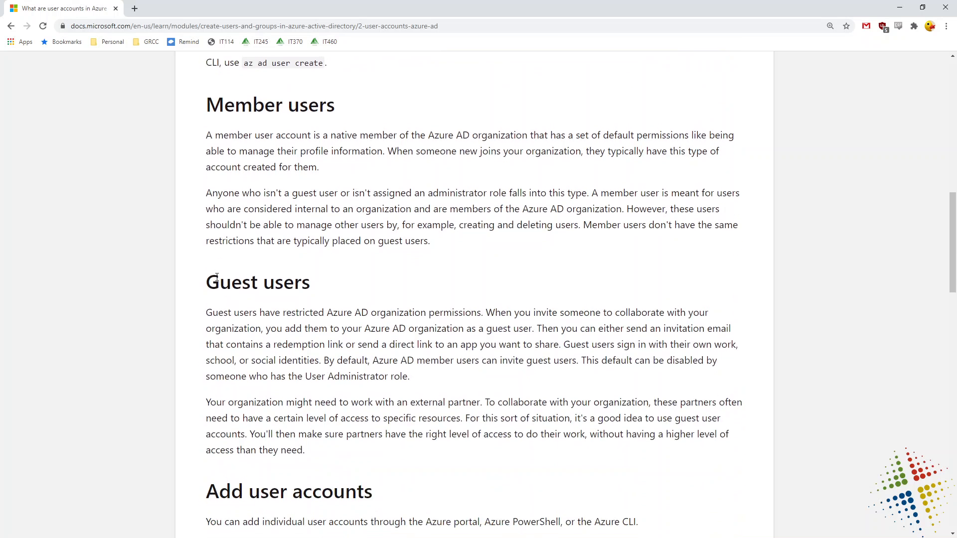
scroll(217, 282, down, 1)
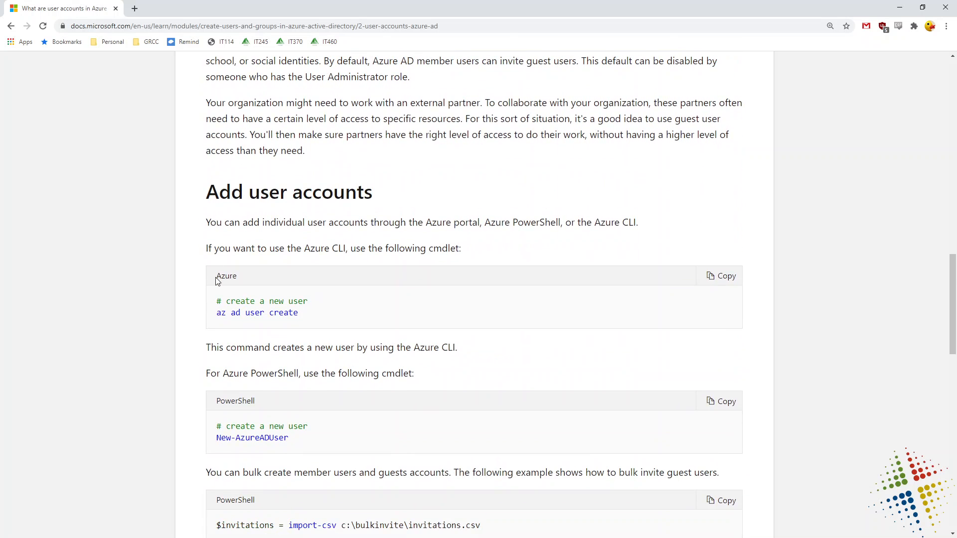
scroll(217, 281, down, 2)
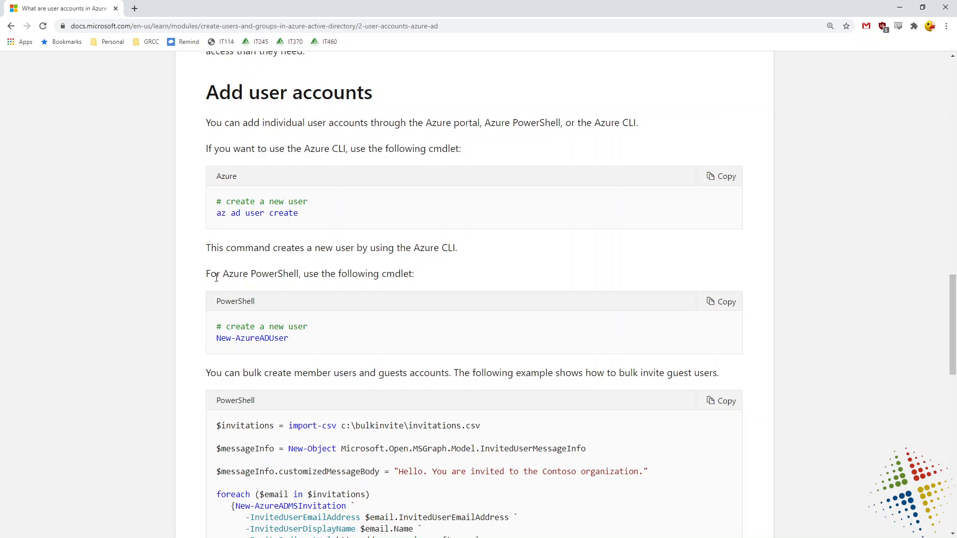
Study the az ad user create and New-AzureADUser examples for adding user accounts.
double_click(293, 214)
drag(262, 215, 229, 216)
double_click(222, 215)
click(287, 341)
drag(287, 341, 190, 336)
click(166, 354)
scroll(167, 358, down, 5)
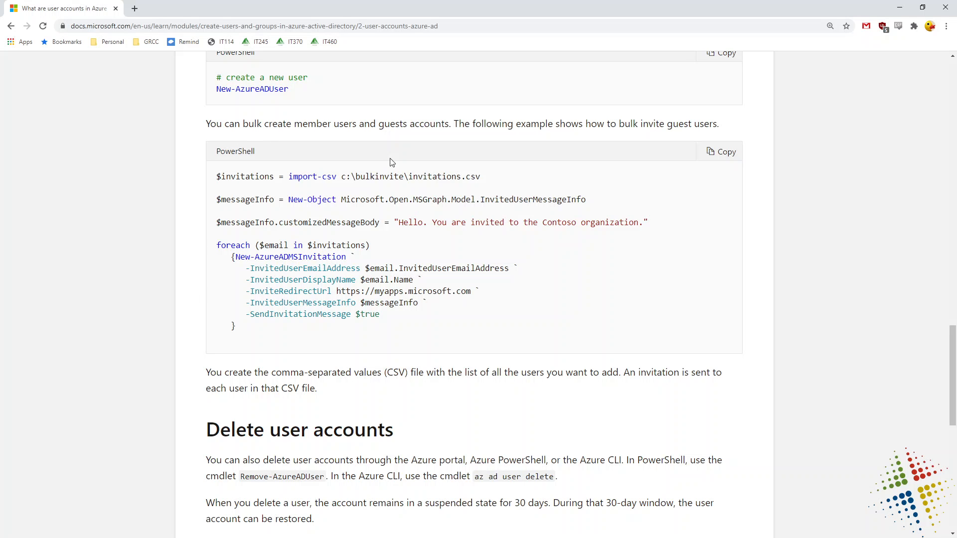
drag(487, 179, 342, 179)
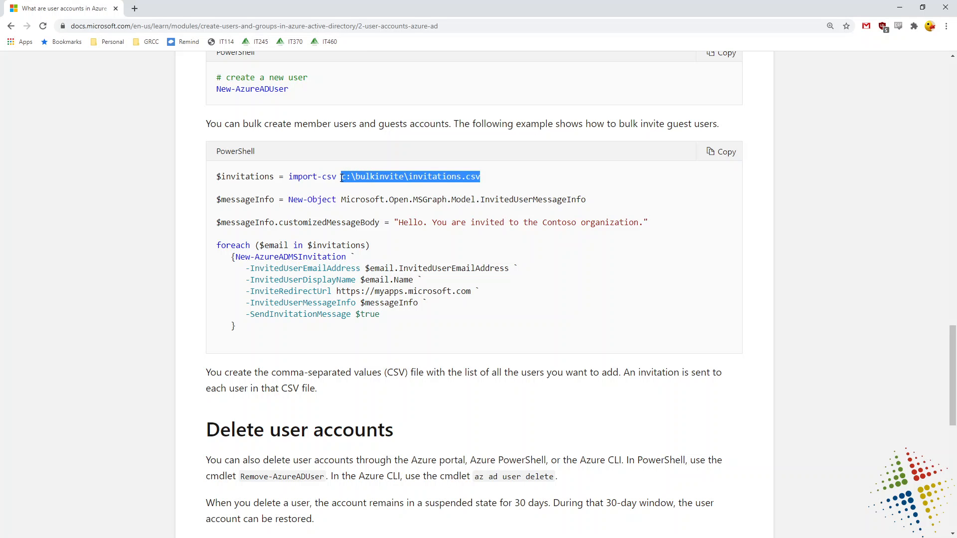
double_click(249, 176)
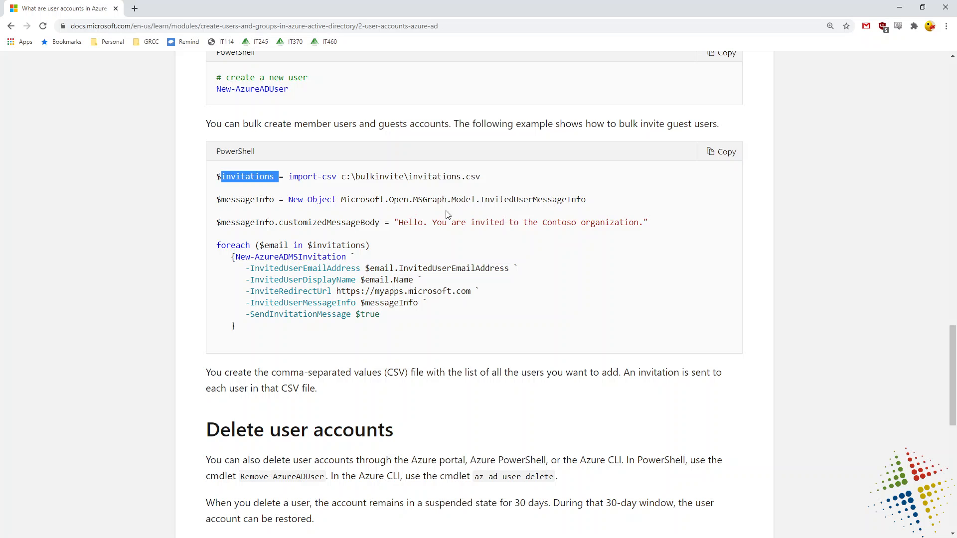
drag(590, 199, 217, 209)
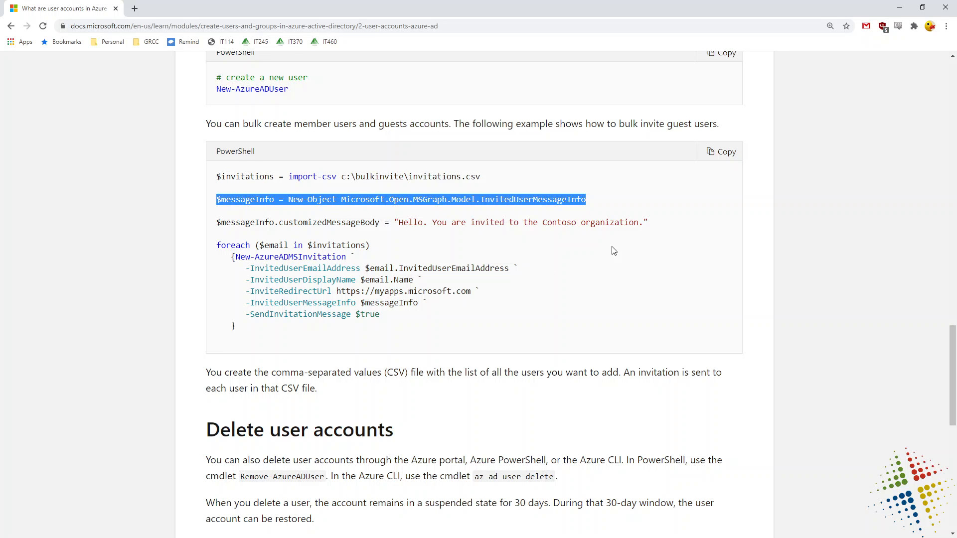
drag(644, 222, 392, 221)
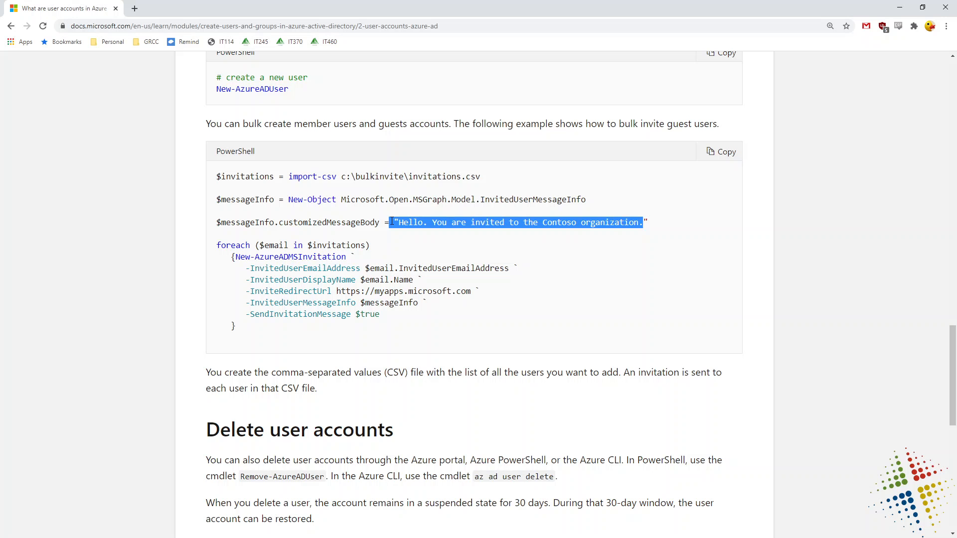
drag(273, 331, 204, 256)
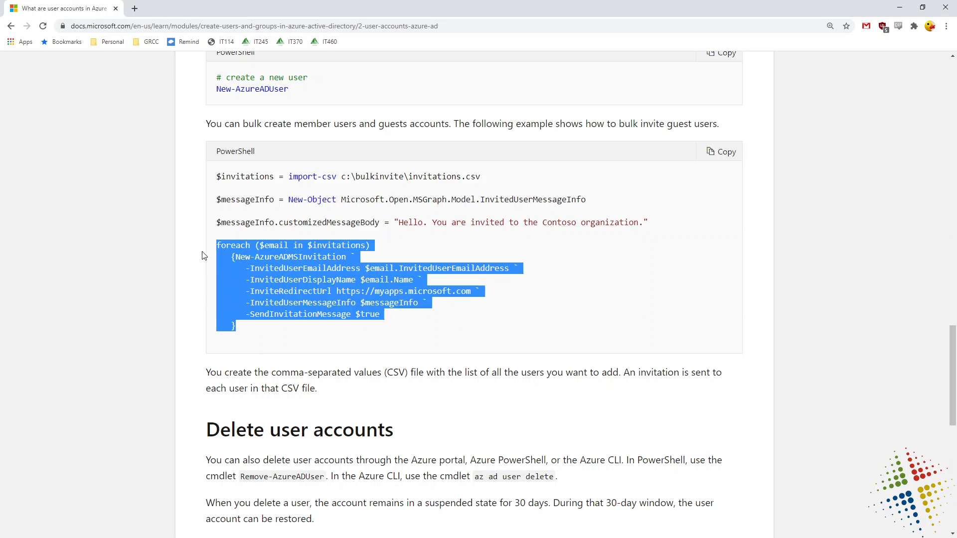
scroll(203, 255, down, 6)
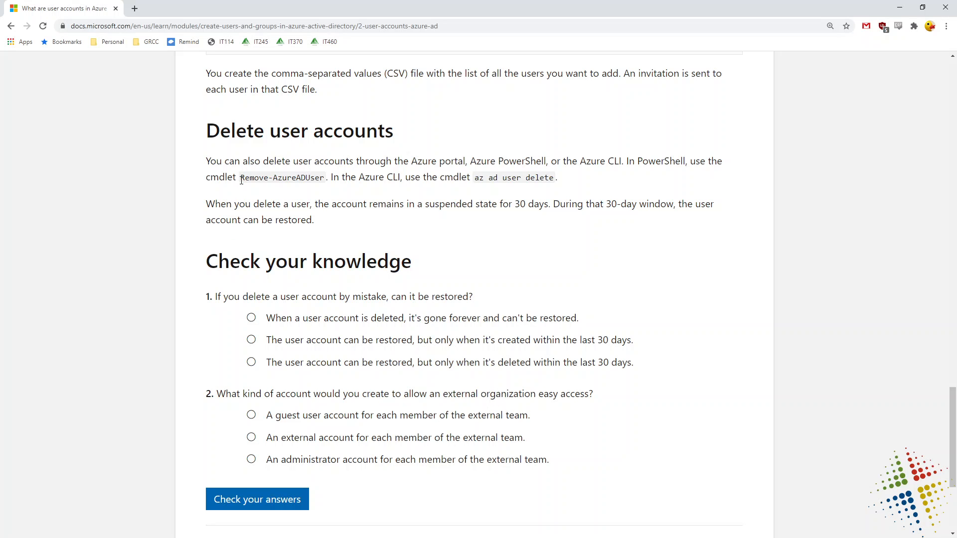
drag(241, 180, 329, 187)
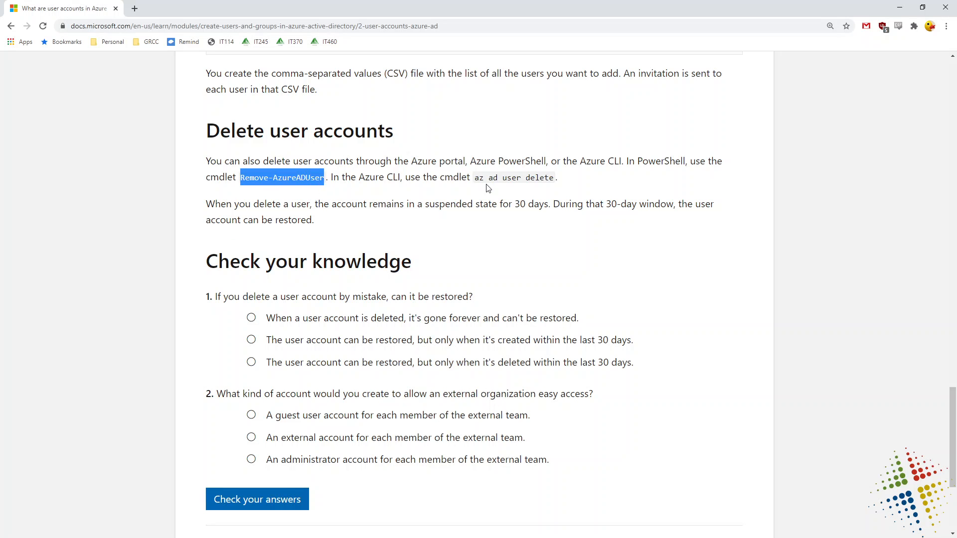
drag(476, 179, 563, 185)
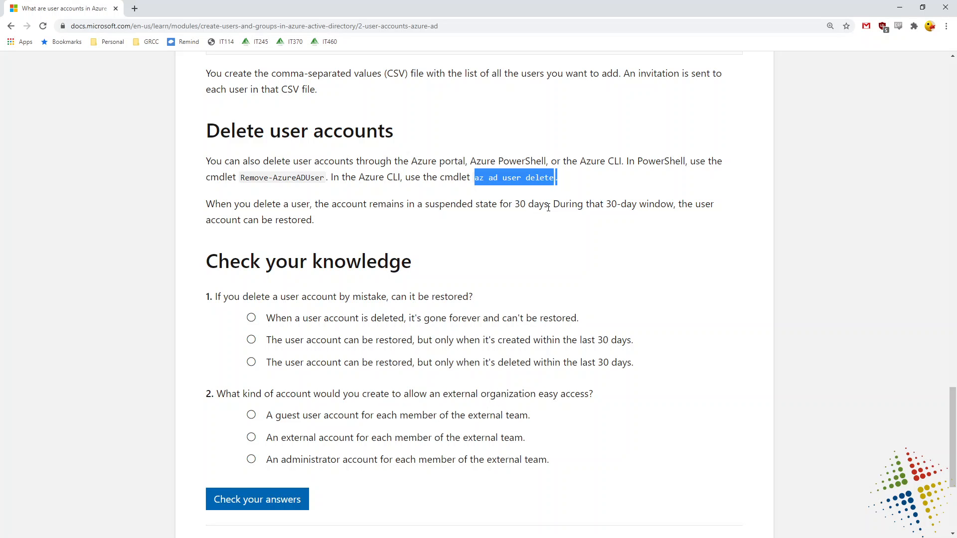
drag(549, 205, 426, 207)
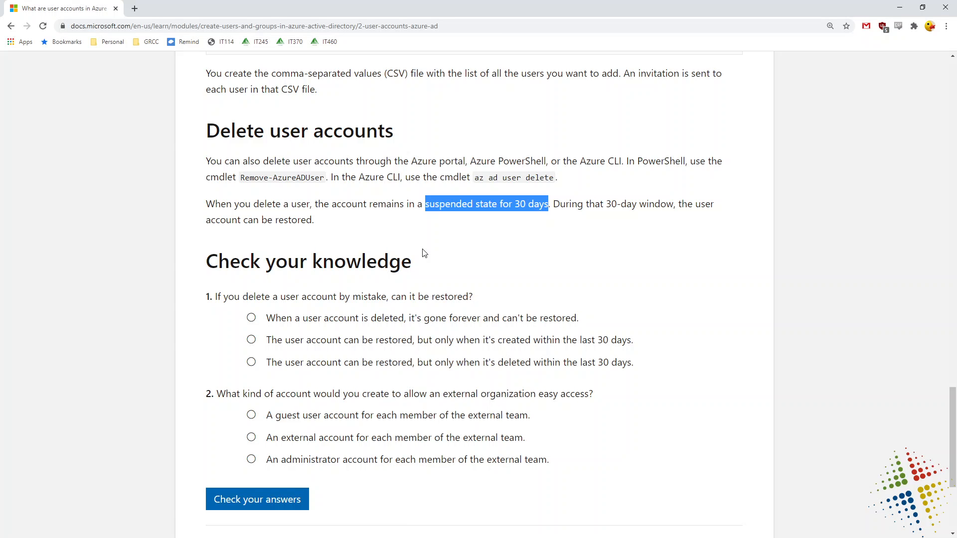
scroll(423, 254, down, 2)
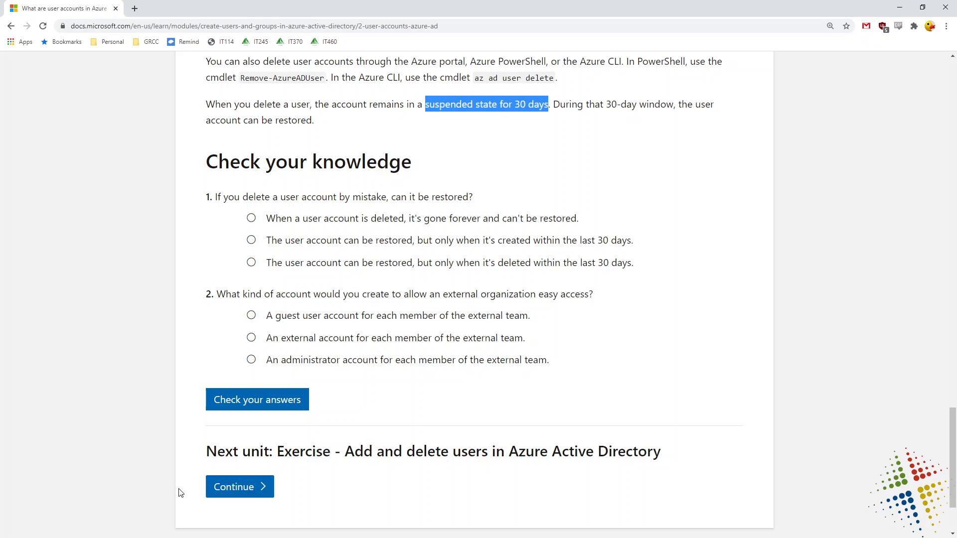
Open the Add and delete users exercise and launch the Azure portal in its own window.
click(234, 487)
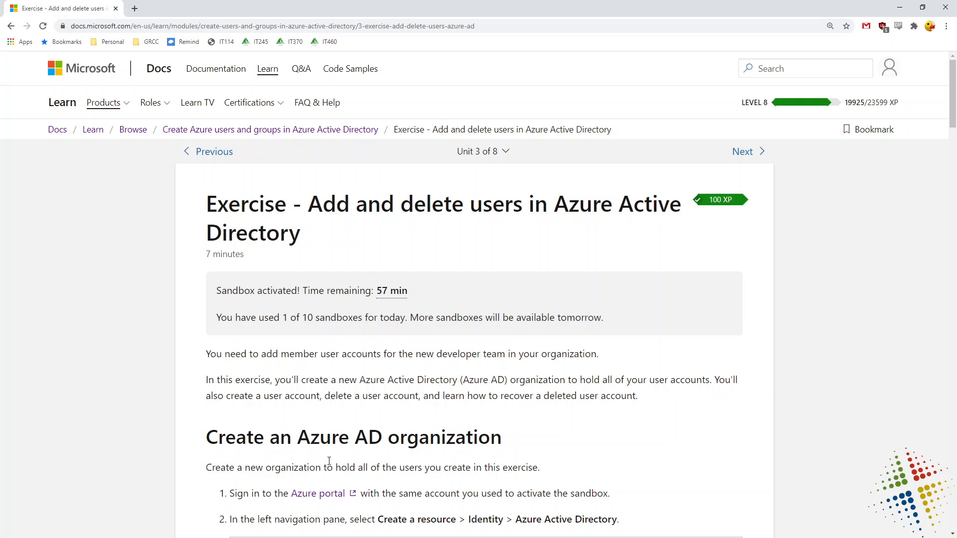
scroll(329, 461, down, 3)
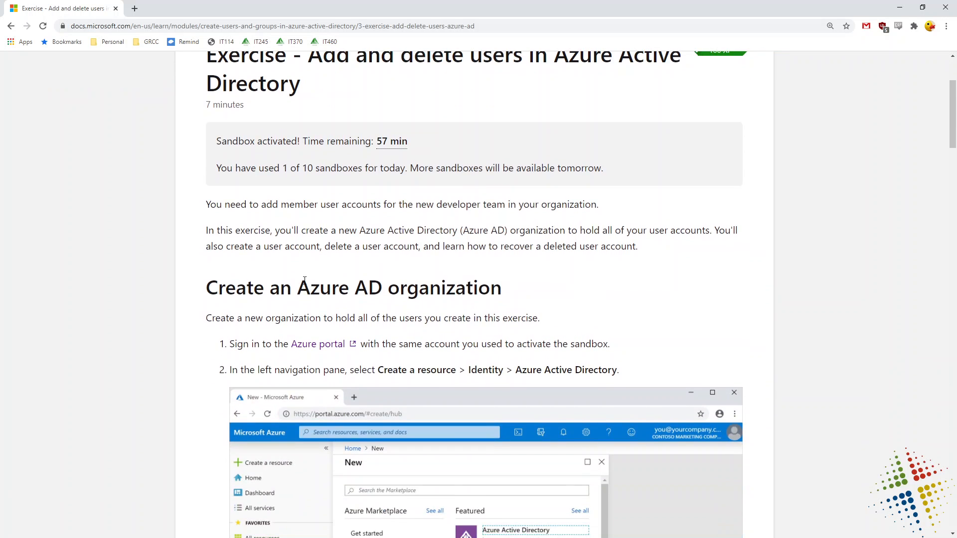
drag(296, 292, 511, 297)
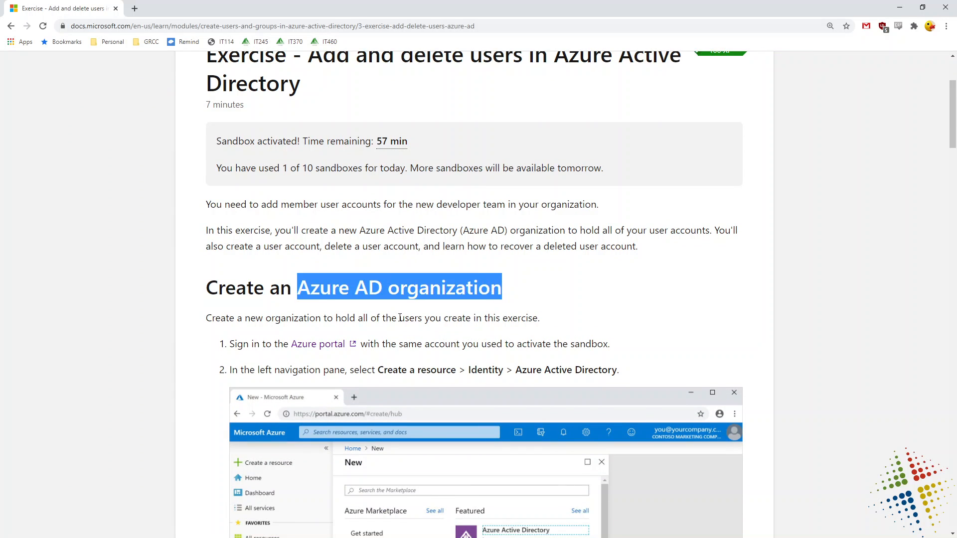
ctrl+click(319, 345)
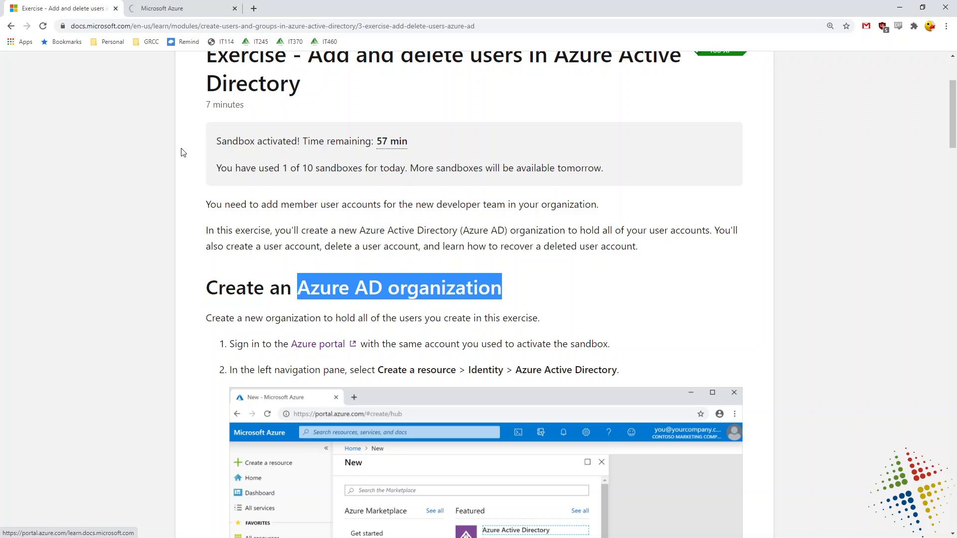
drag(69, 7, 0, 344)
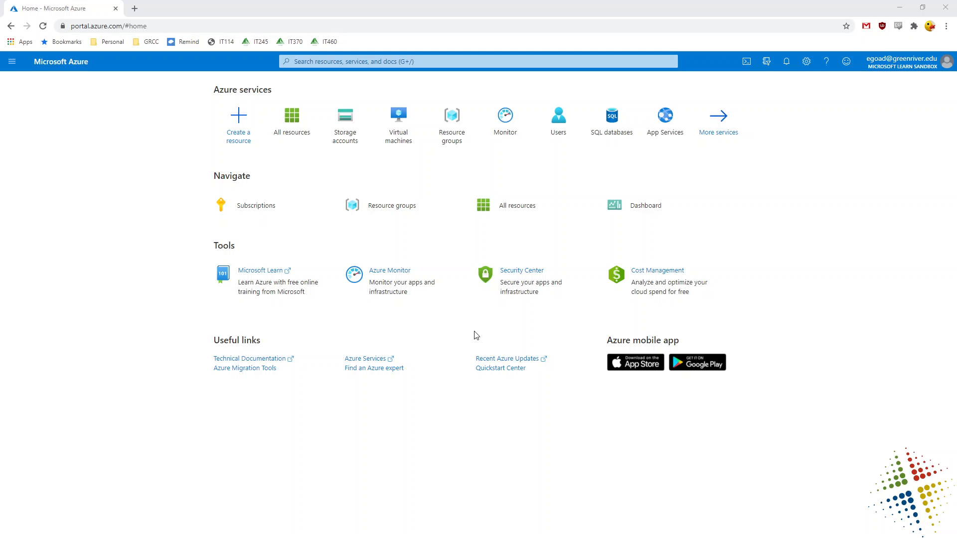
Zoom in on the Azure portal and go to Create a resource to browse the Marketplace.
key(ctrl+plus)
key(ctrl+plus)
key(ctrl+plus)
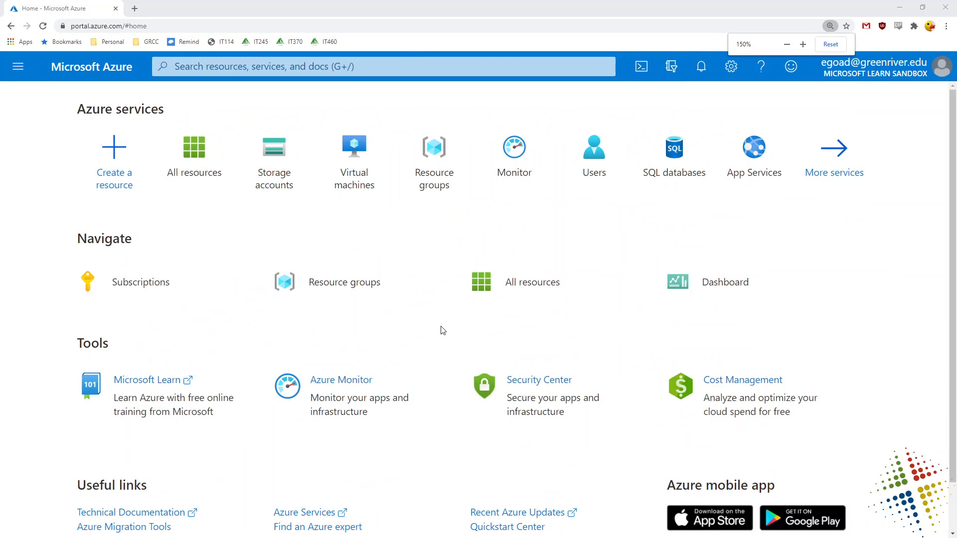
click(86, 147)
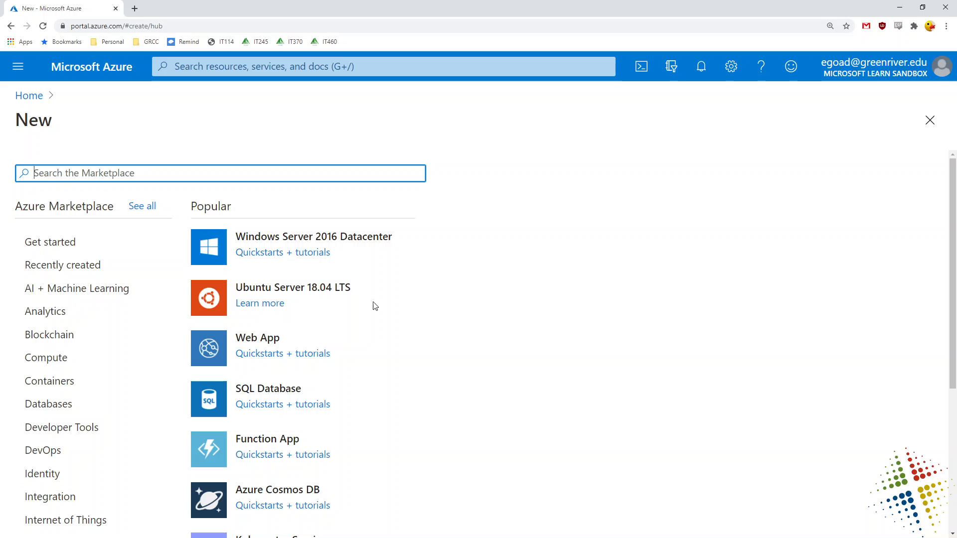
scroll(259, 404, down, 4)
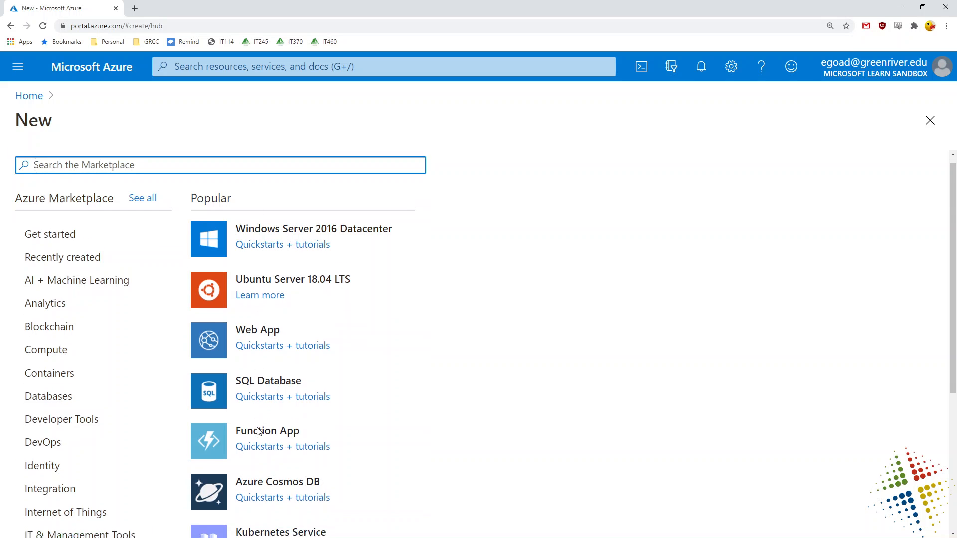
scroll(259, 436, up, 4)
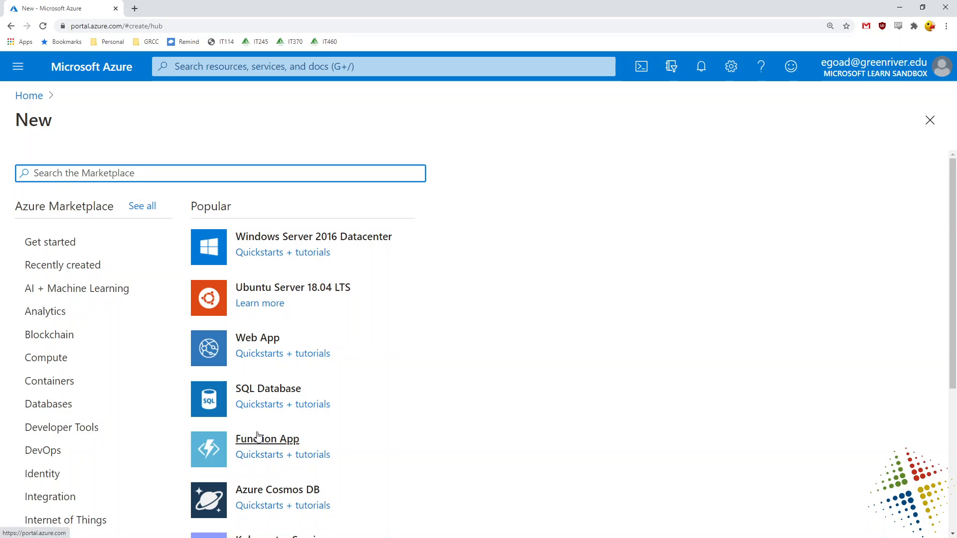
Browse the Identity category, try Azure AD Domain Services (blocked: not administrator), and return to New.
click(46, 479)
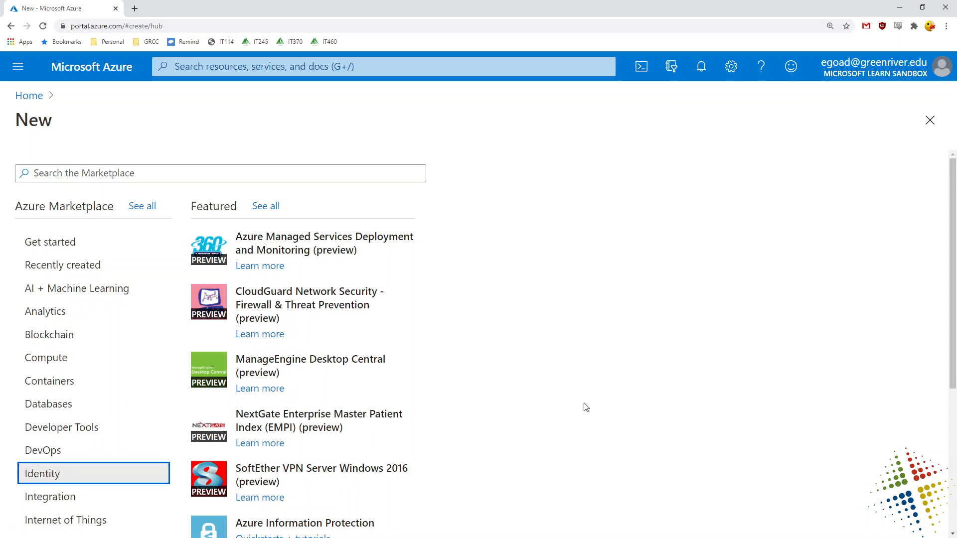
scroll(585, 406, down, 2)
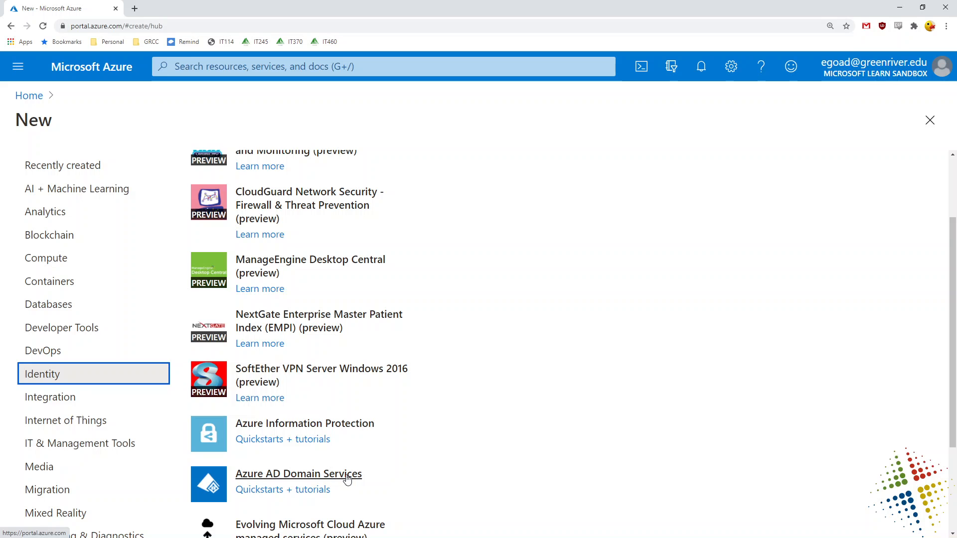
scroll(347, 480, down, 2)
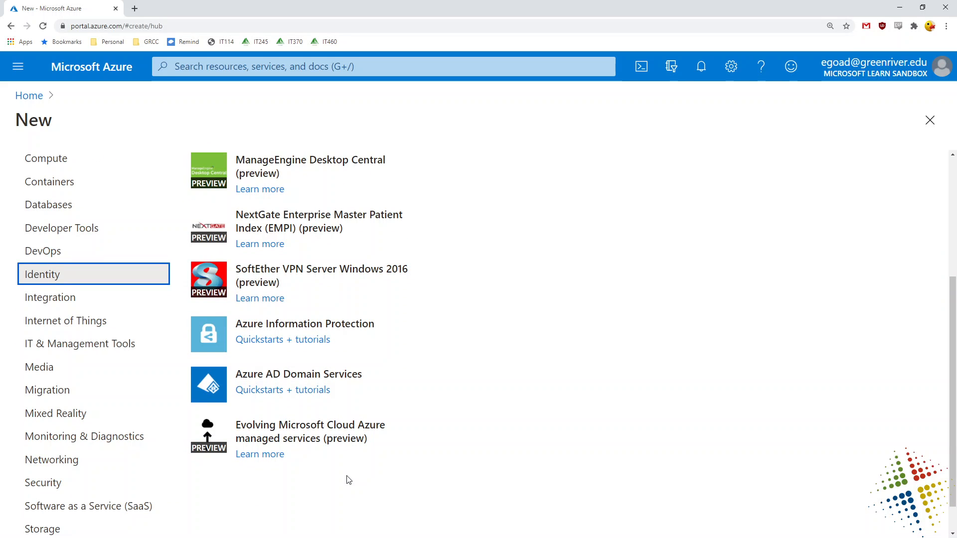
scroll(348, 480, up, 4)
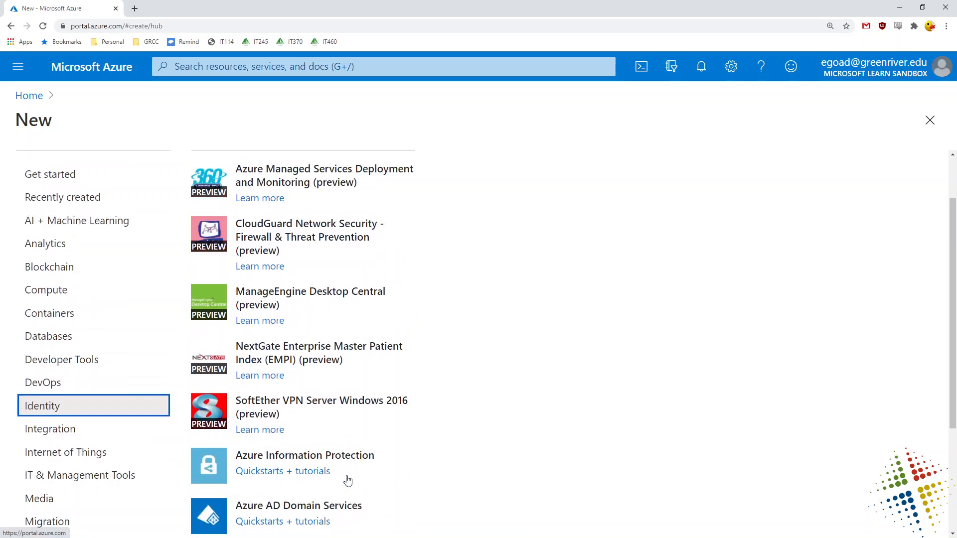
scroll(348, 480, down, 5)
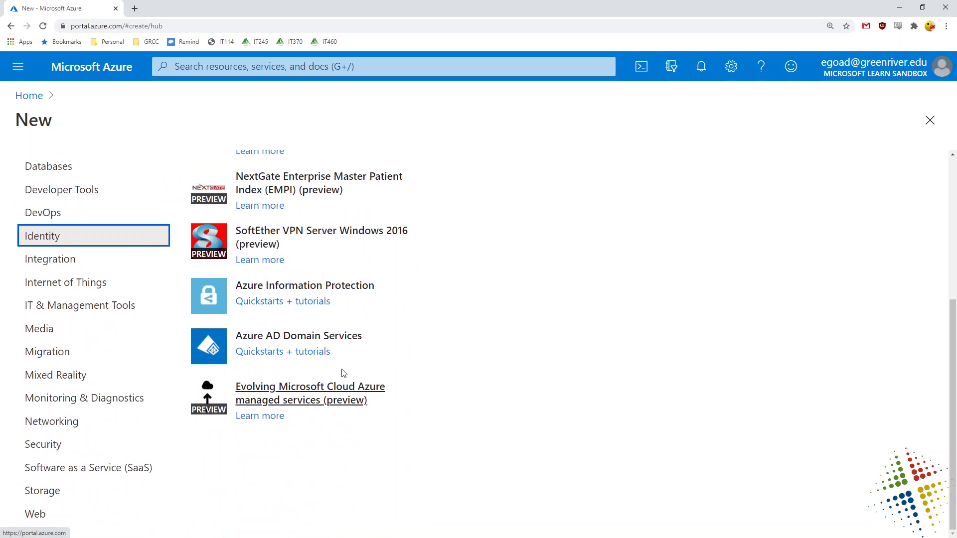
click(352, 340)
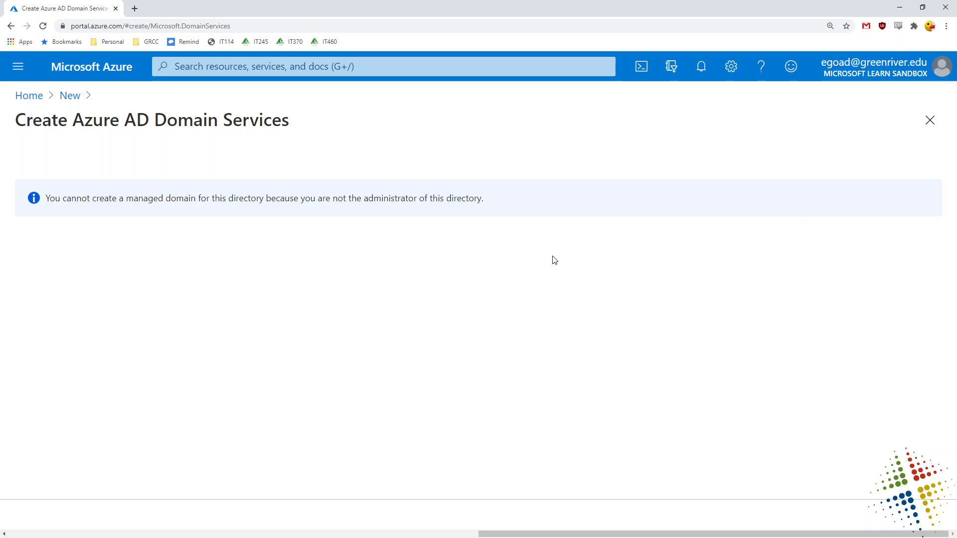
click(69, 96)
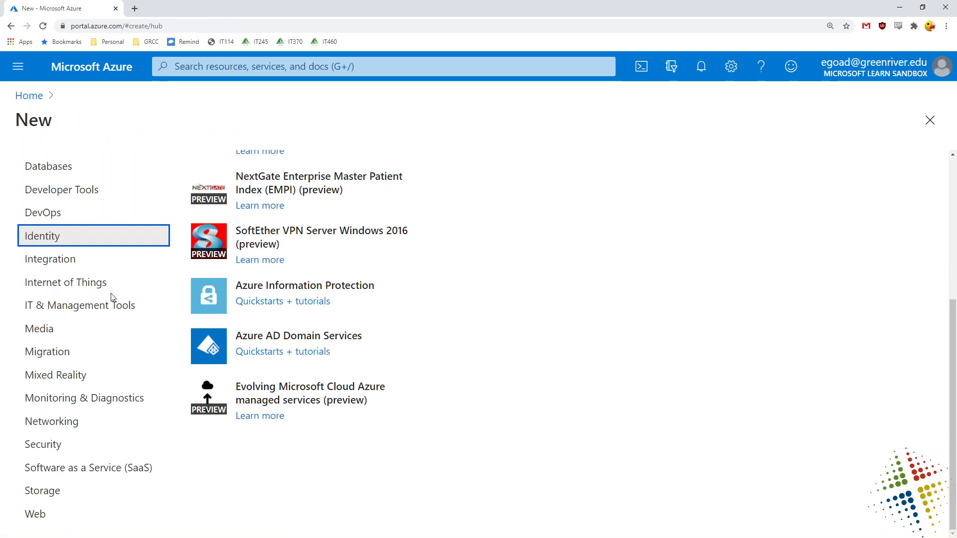
scroll(111, 299, up, 5)
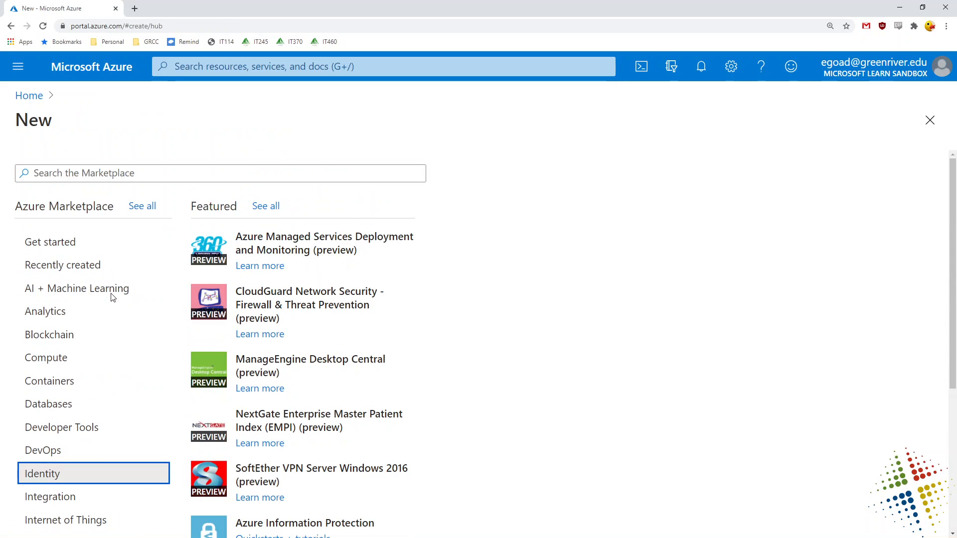
Search the Marketplace for 'active directory'.
click(226, 174)
text(a)
text(iv)
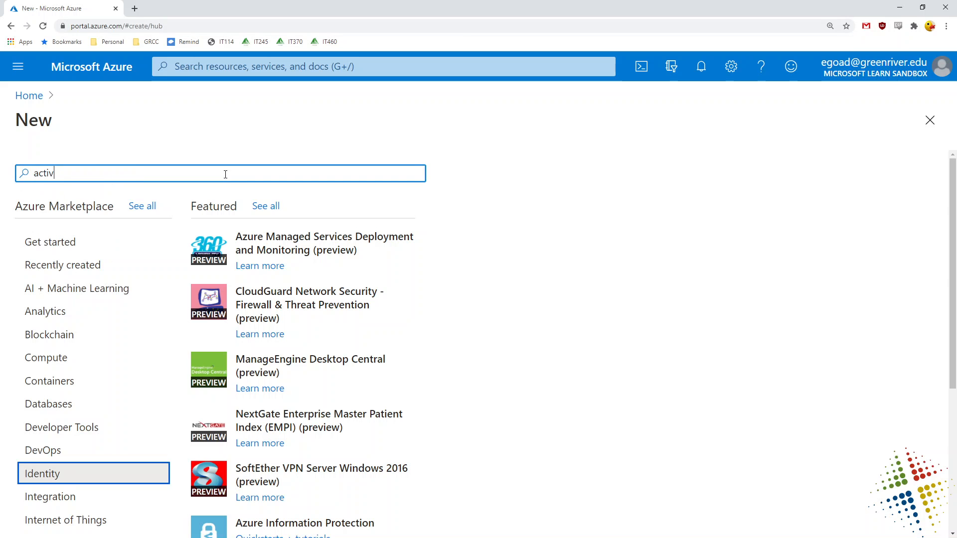
text(e directory)
key(Return)
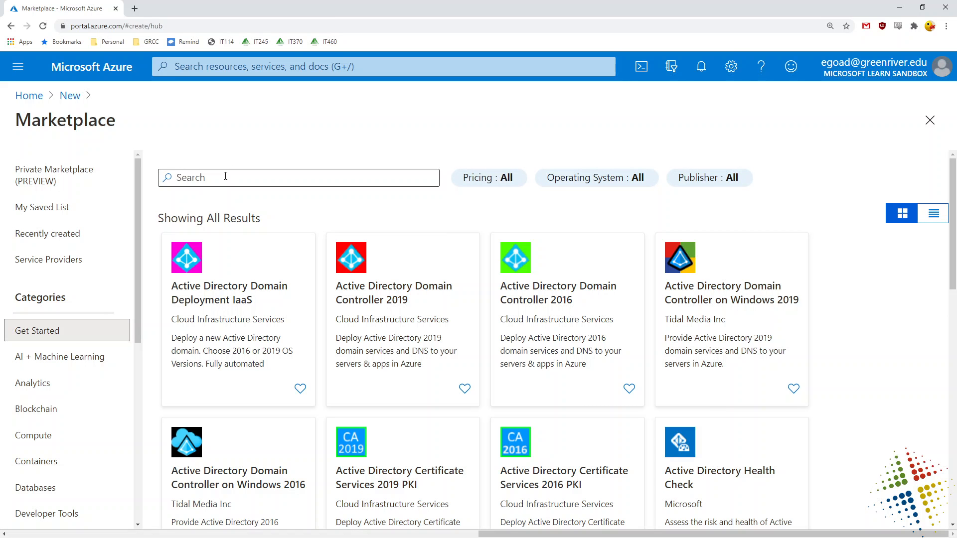
Search for 'azure active directory', open its listing, and start creating a new directory.
click(225, 176)
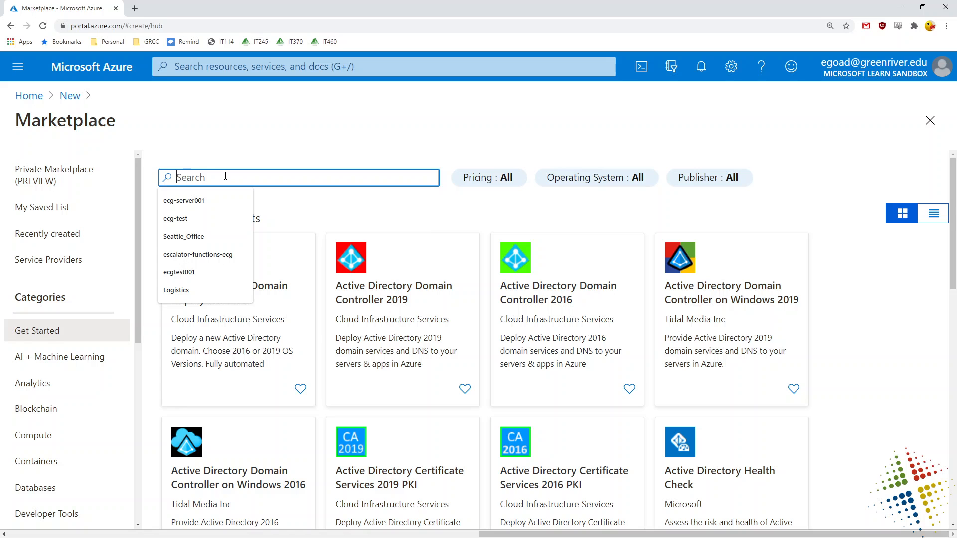
text(azure ac)
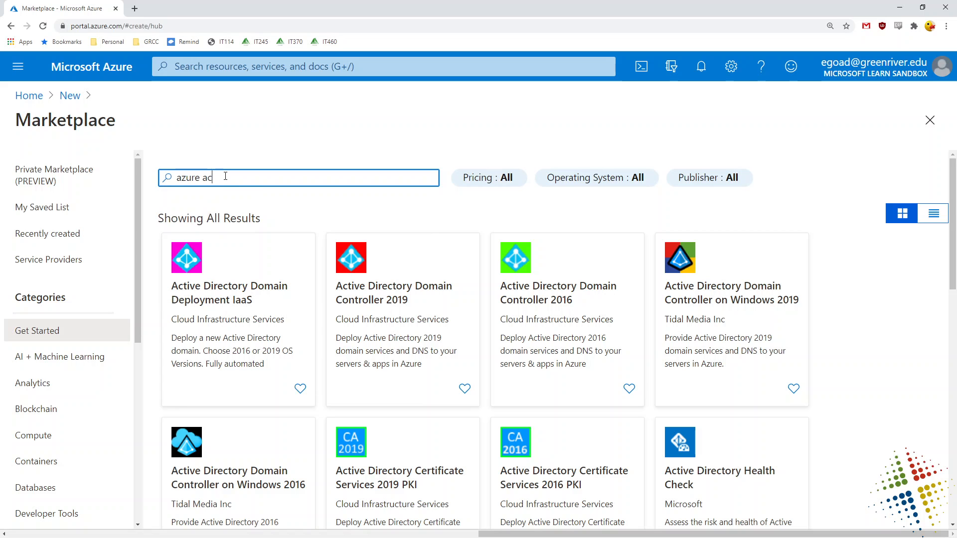
text(tive directory)
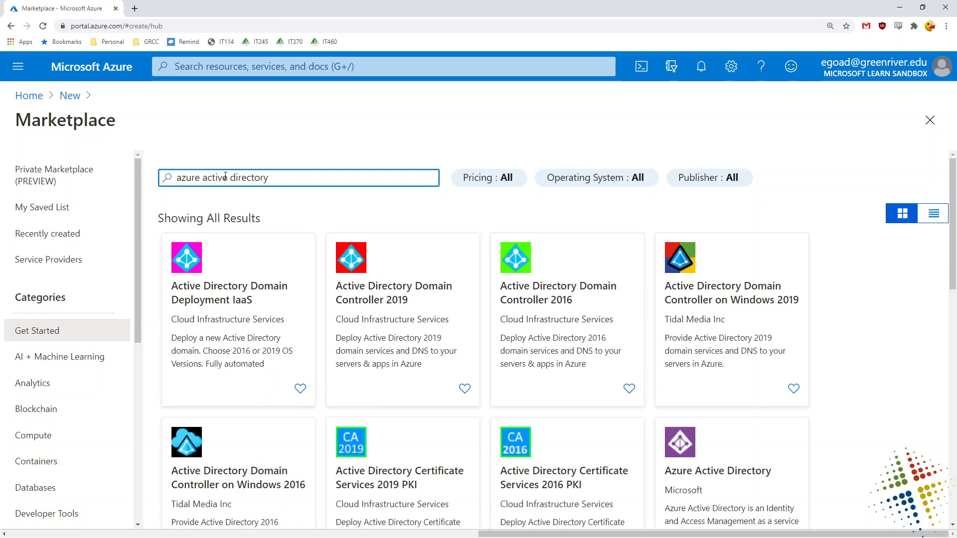
scroll(534, 374, down, 2)
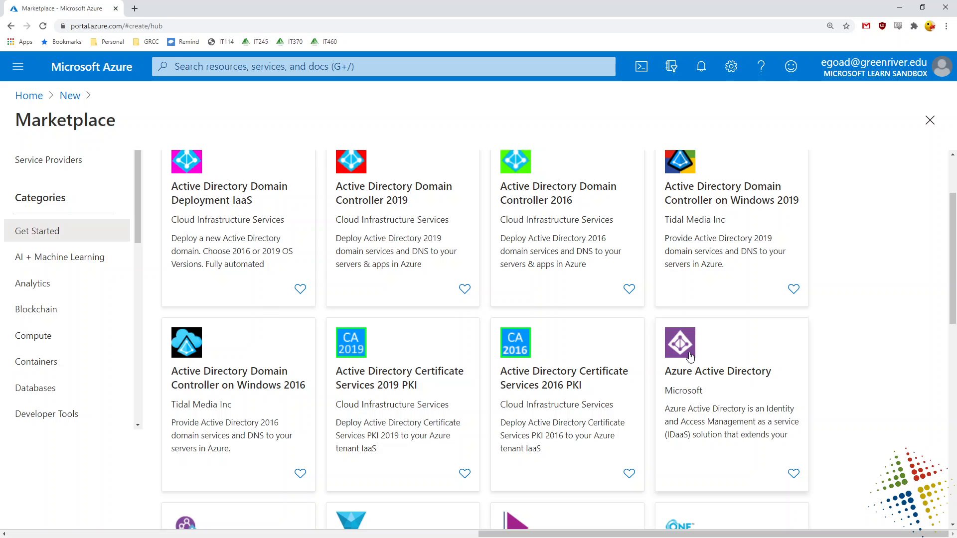
click(690, 356)
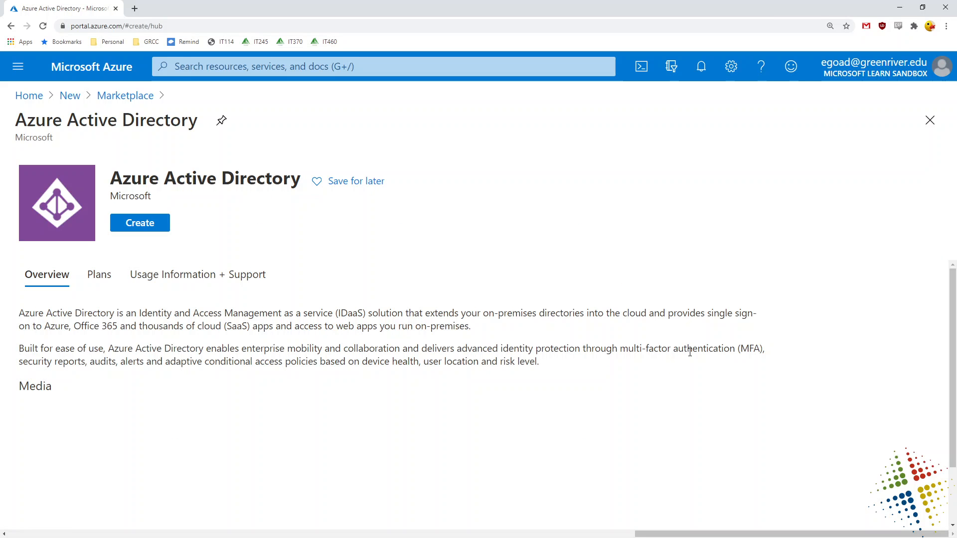
click(149, 231)
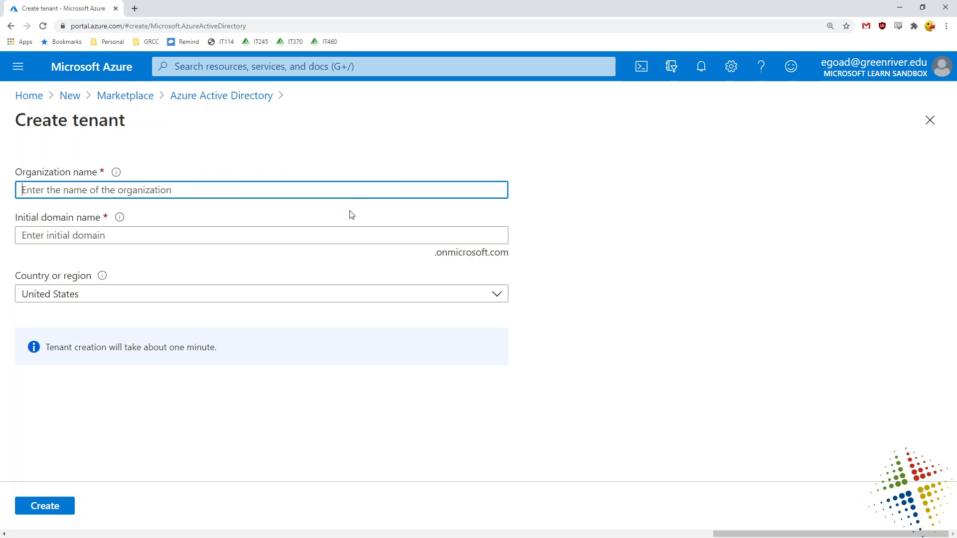
Enter organization name 'Contoso Marketing Company' and initial domain name 'contomarketingECG'.
click(358, 191)
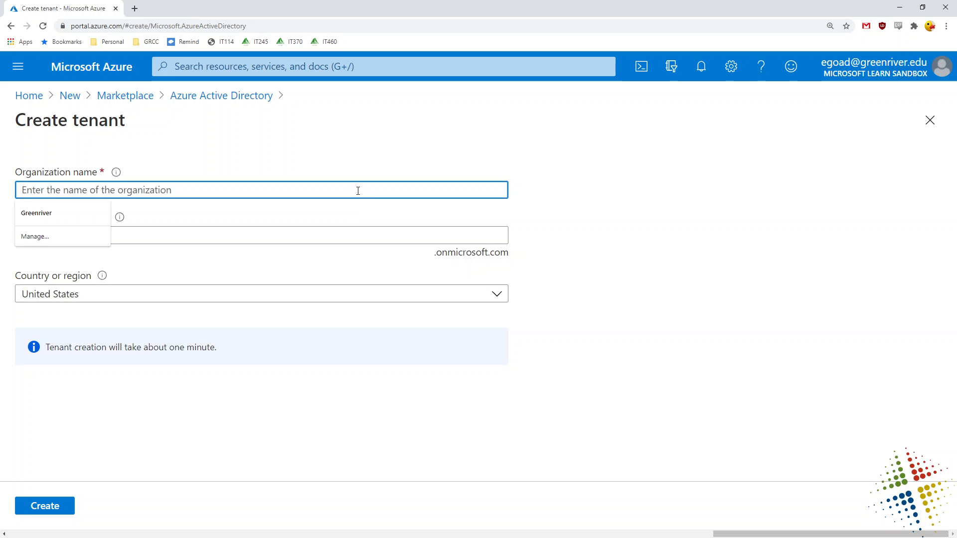
key(Escape)
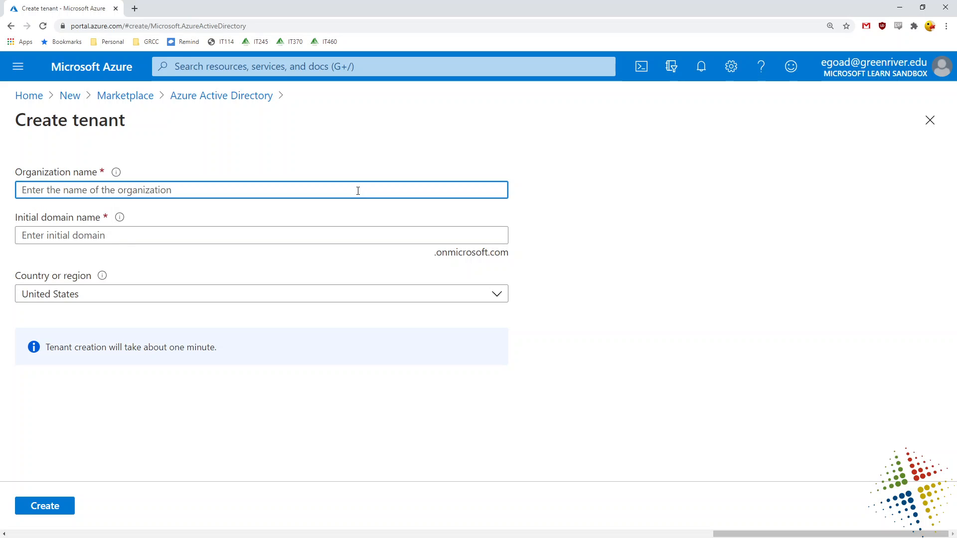
text(C)
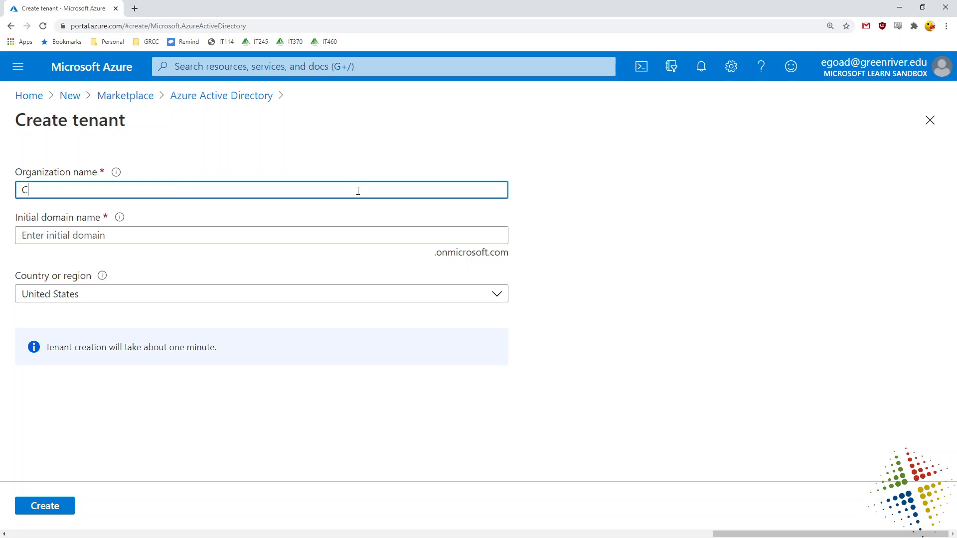
text(ontoso Marketing Company)
key(Tab)
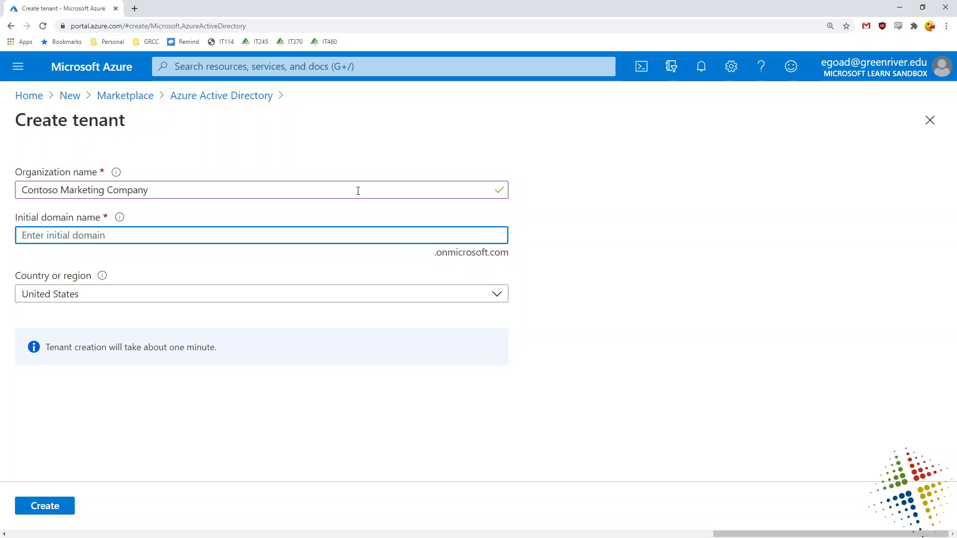
text(contomarketing)
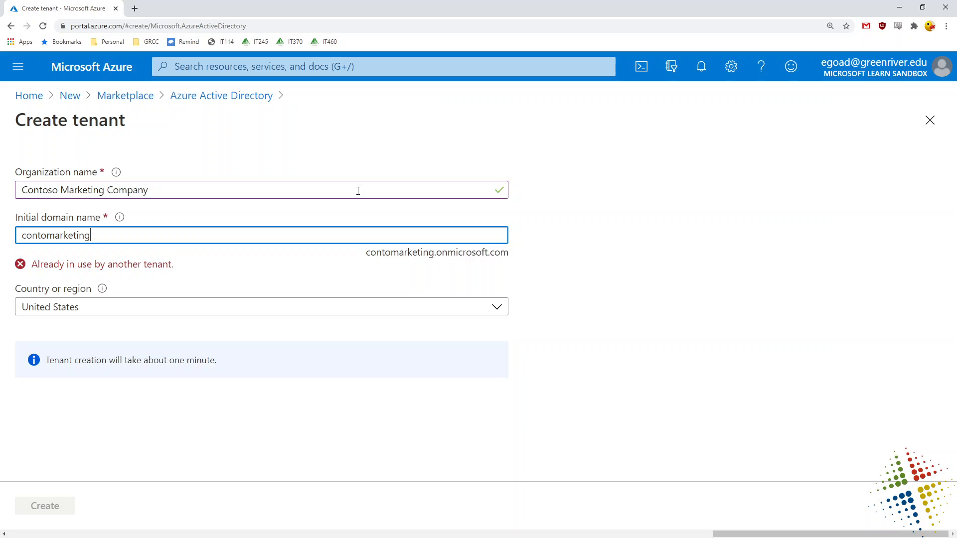
text(ECG)
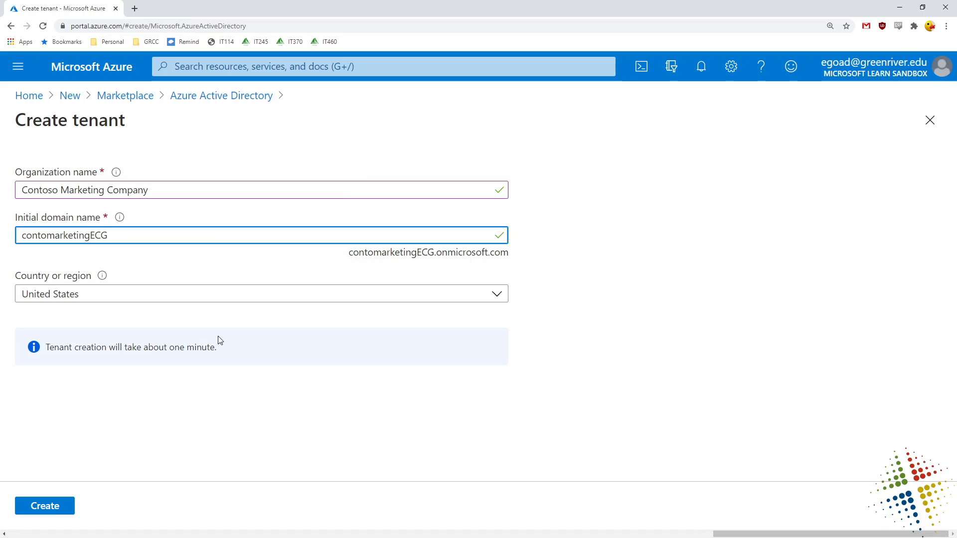
Create the Contoso Marketing Company tenant and wait for the success notification.
click(37, 513)
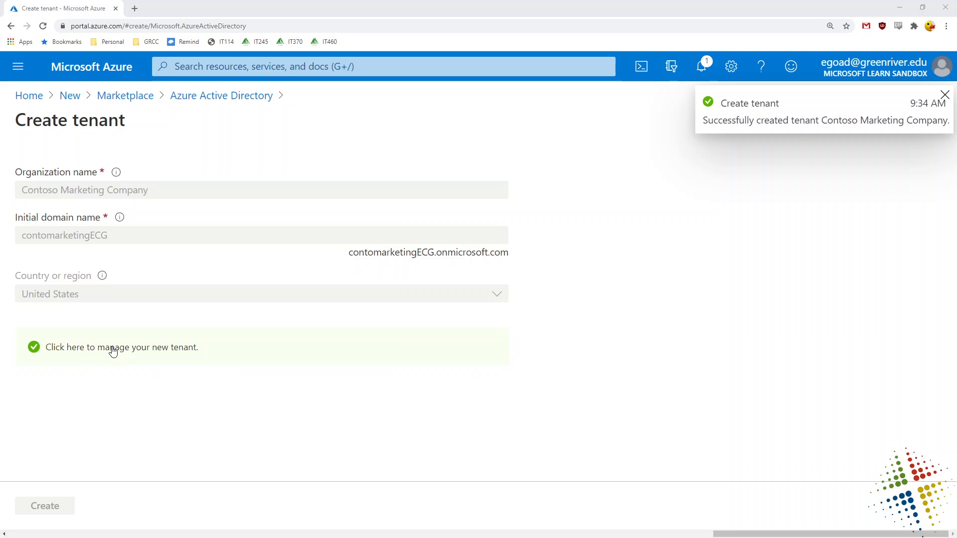
Switch to the new tenant and view the Contoso Marketing Company directory Overview.
click(128, 355)
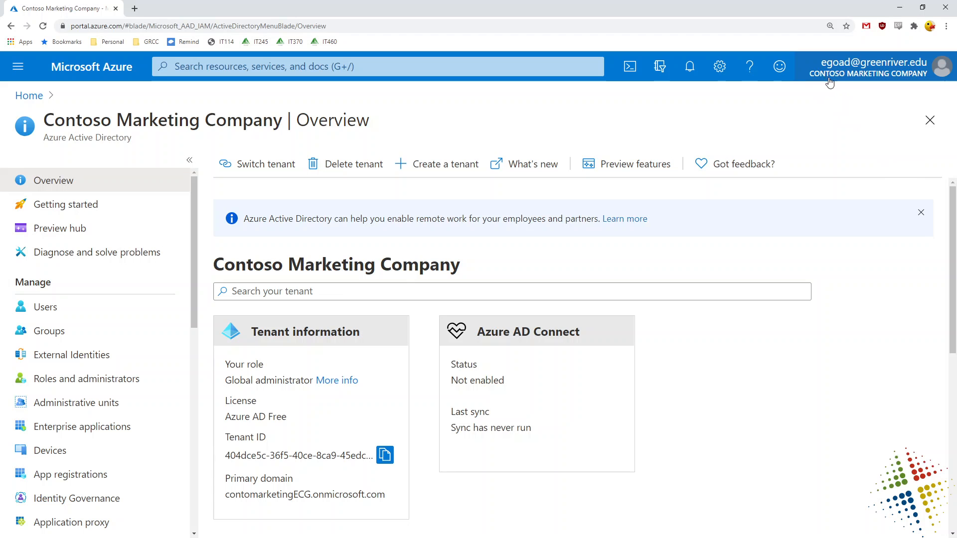
mouse_move(839, 83)
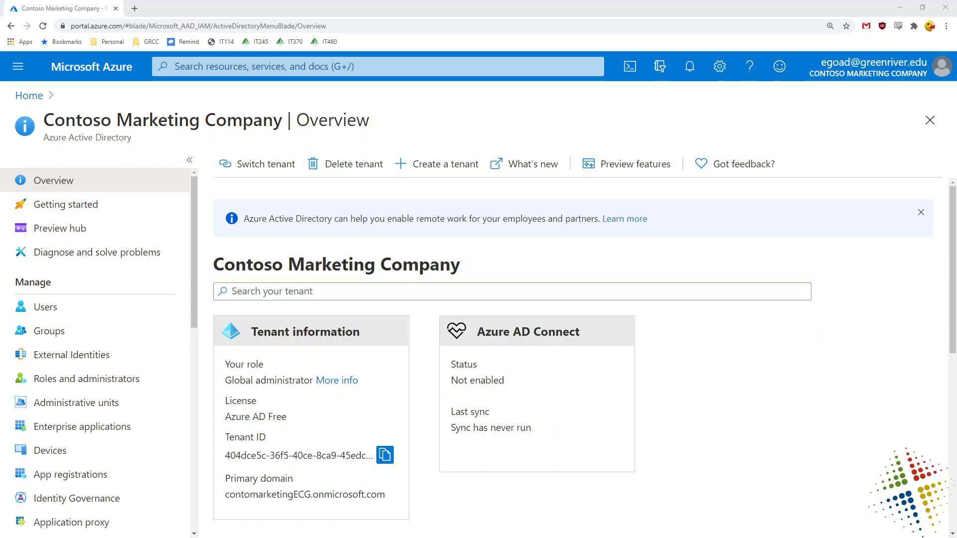
From Getting started, activate the Azure AD Premium P2 free trial for the tenant.
click(90, 211)
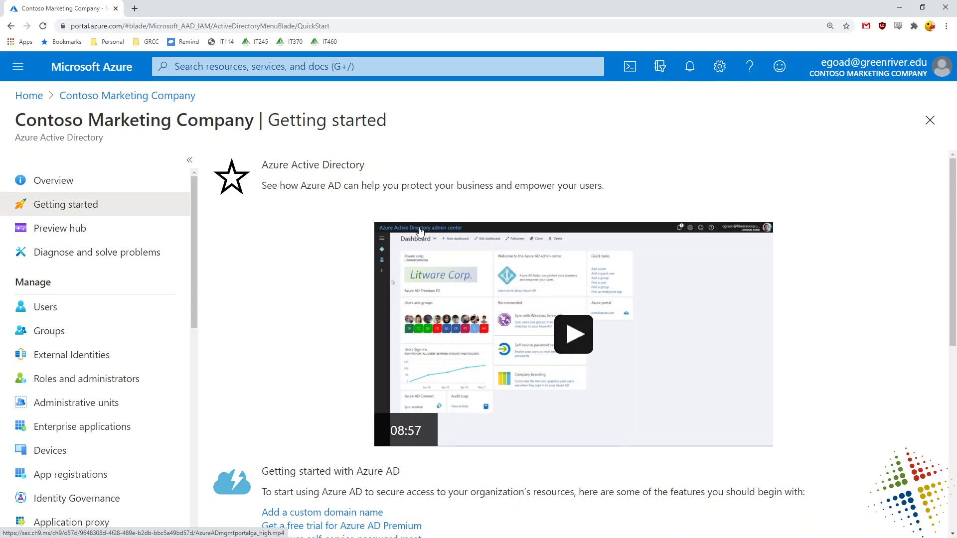
scroll(240, 368, down, 4)
scroll(242, 369, down, 1)
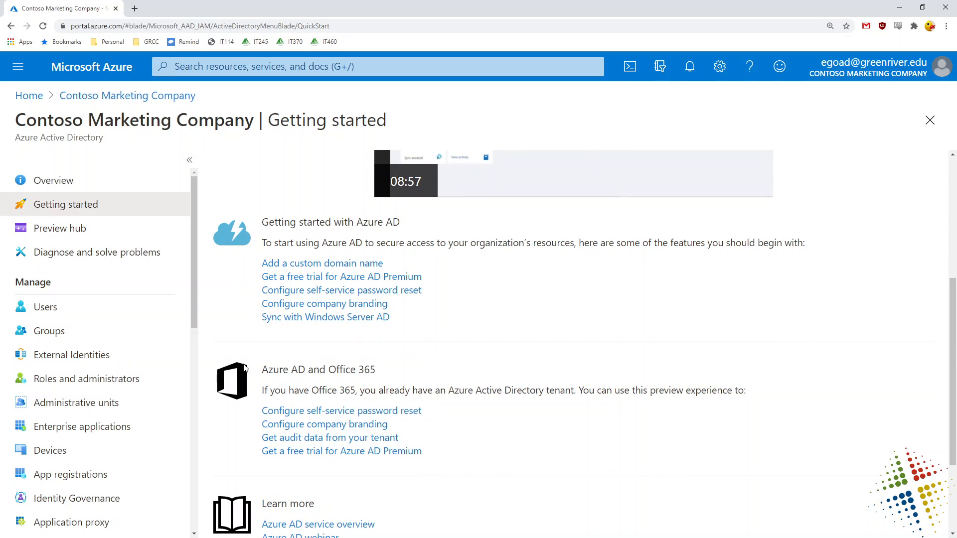
click(408, 280)
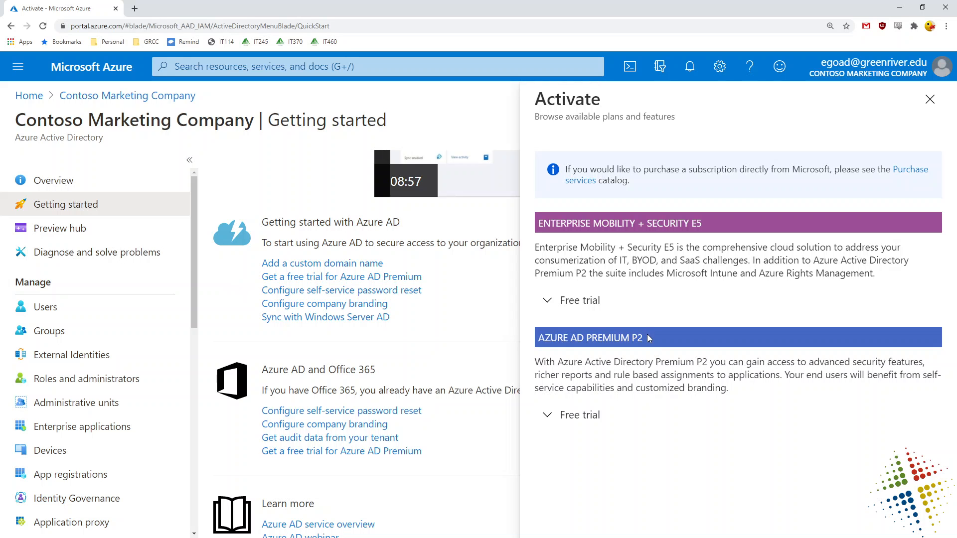
drag(647, 335, 537, 338)
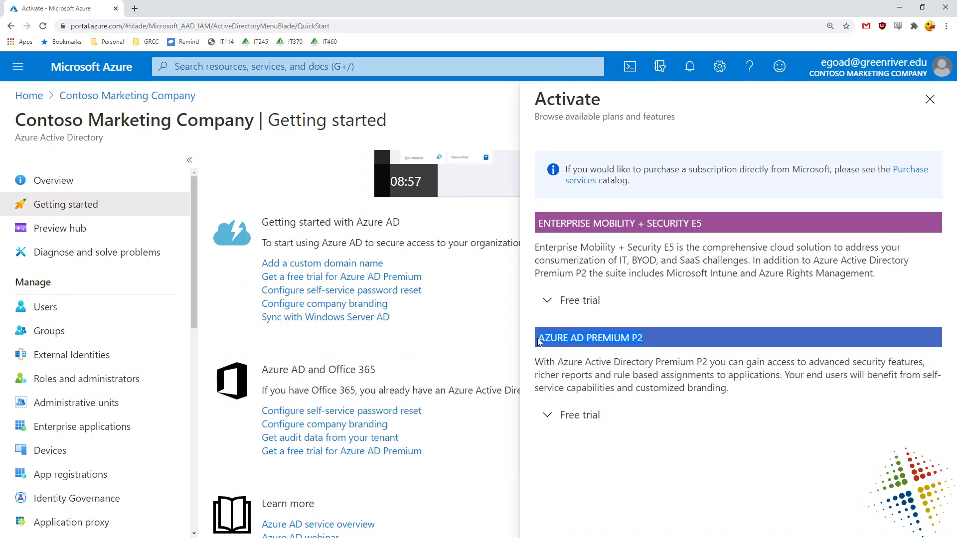
click(562, 414)
scroll(699, 421, down, 2)
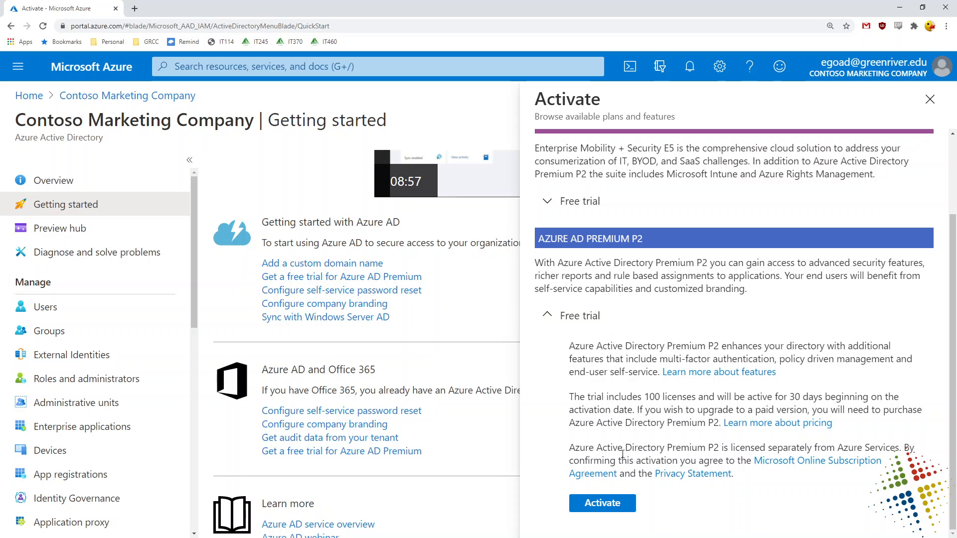
click(615, 506)
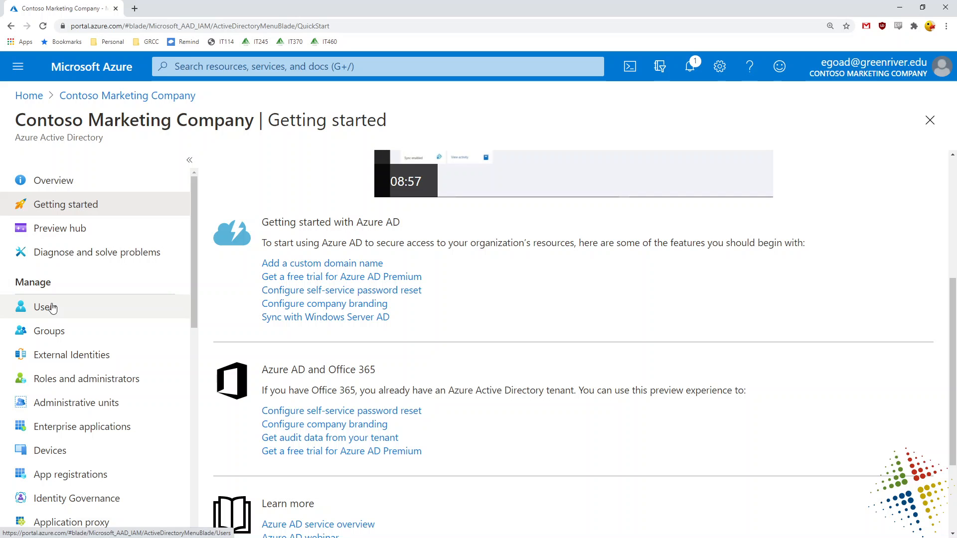
Open Roles and administrators and check that your role is Global administrator.
click(61, 382)
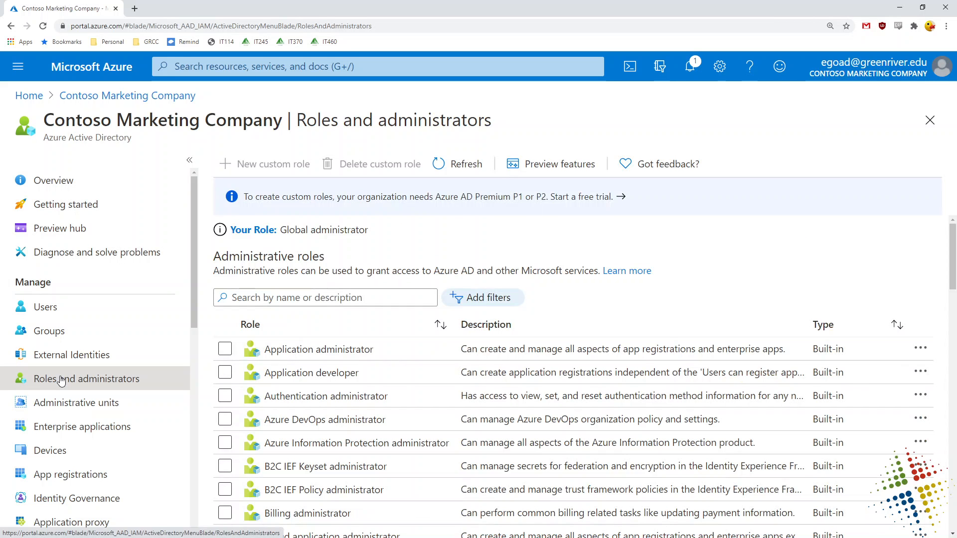
drag(369, 231, 388, 240)
click(388, 239)
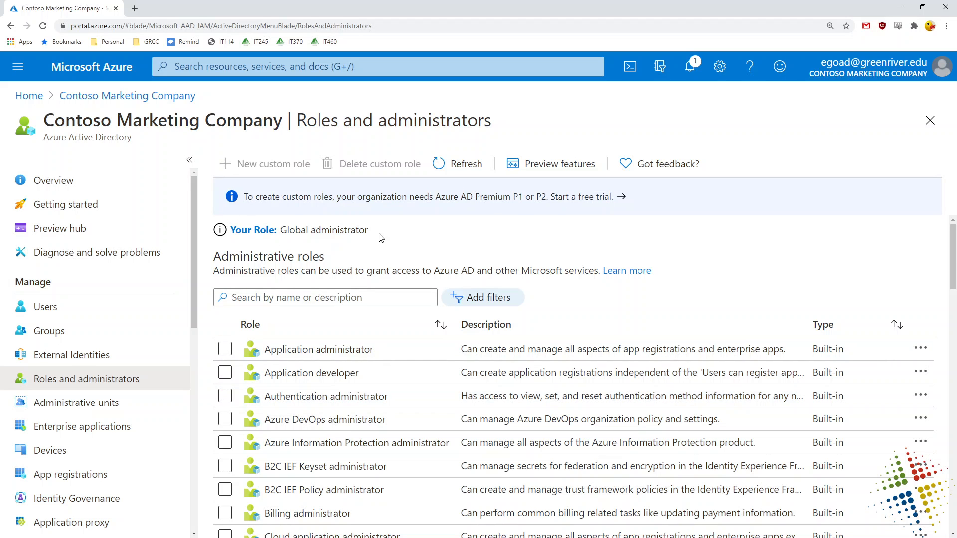
drag(369, 230, 275, 231)
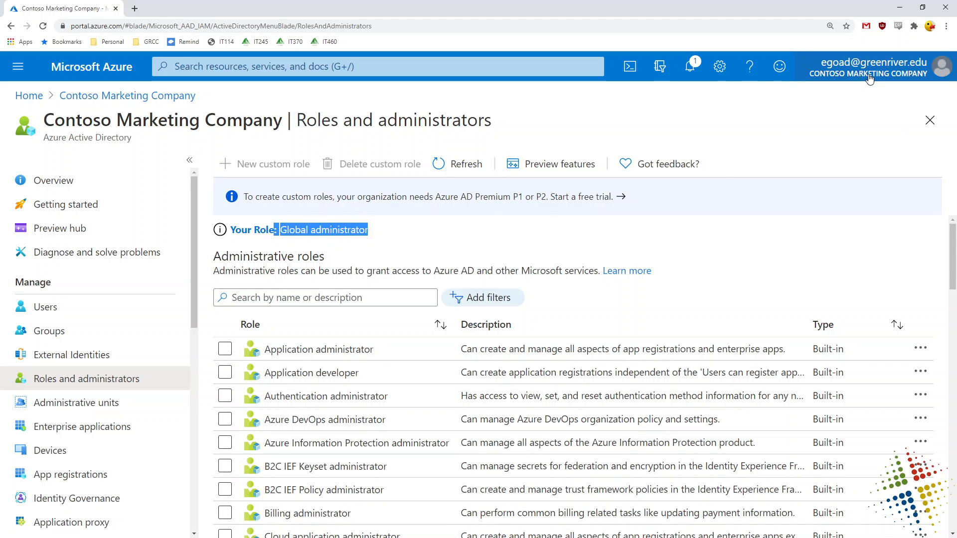
Review the Switch directory panel from the account menu, close it, and go to Users.
click(896, 73)
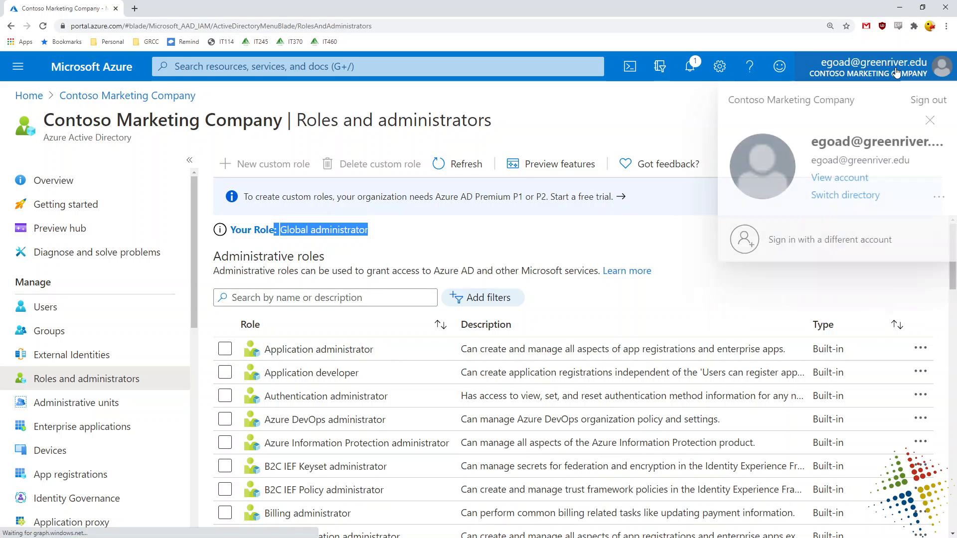
click(837, 196)
scroll(875, 379, down, 2)
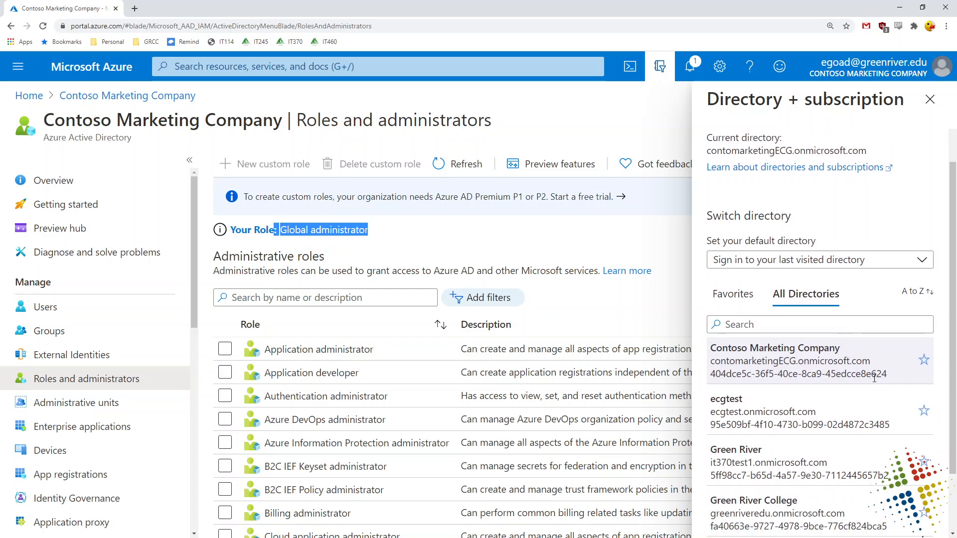
scroll(874, 379, down, 2)
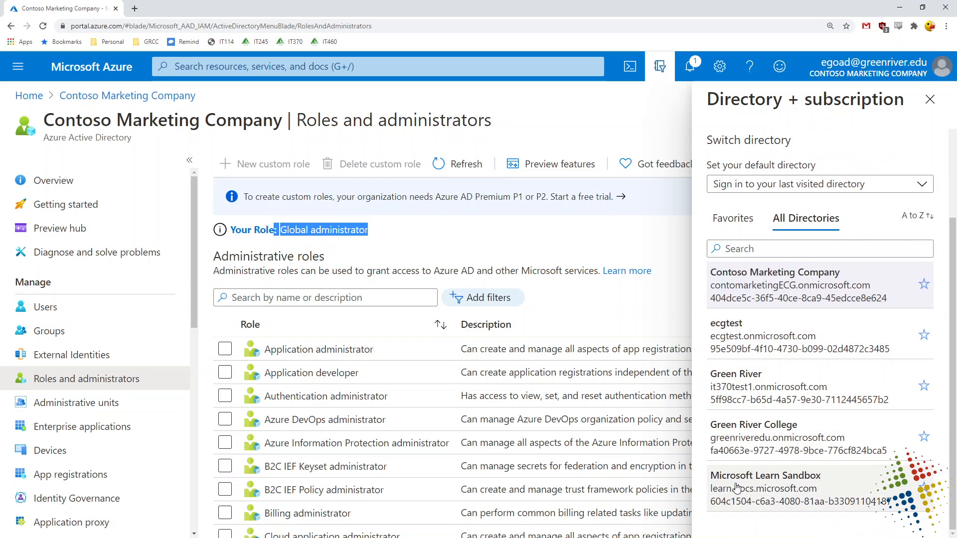
click(930, 100)
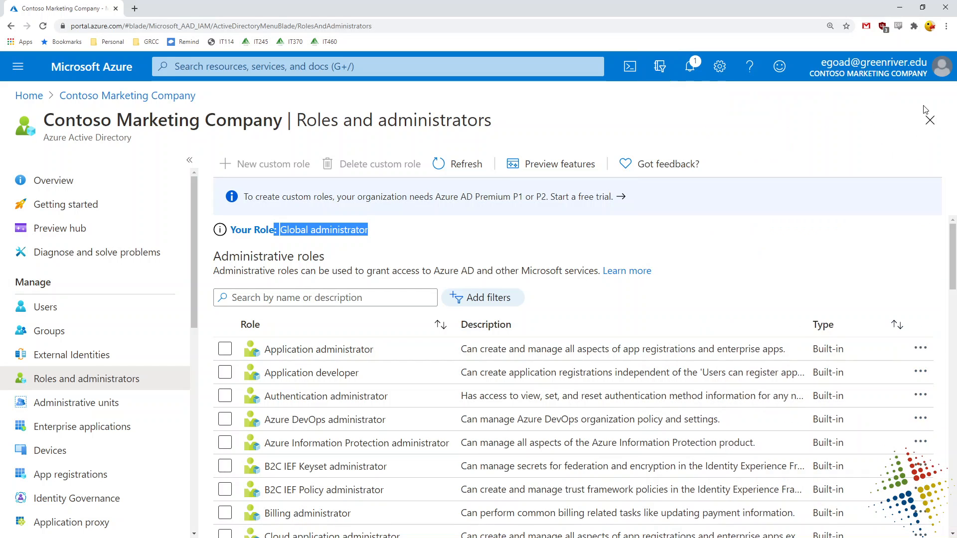
click(359, 247)
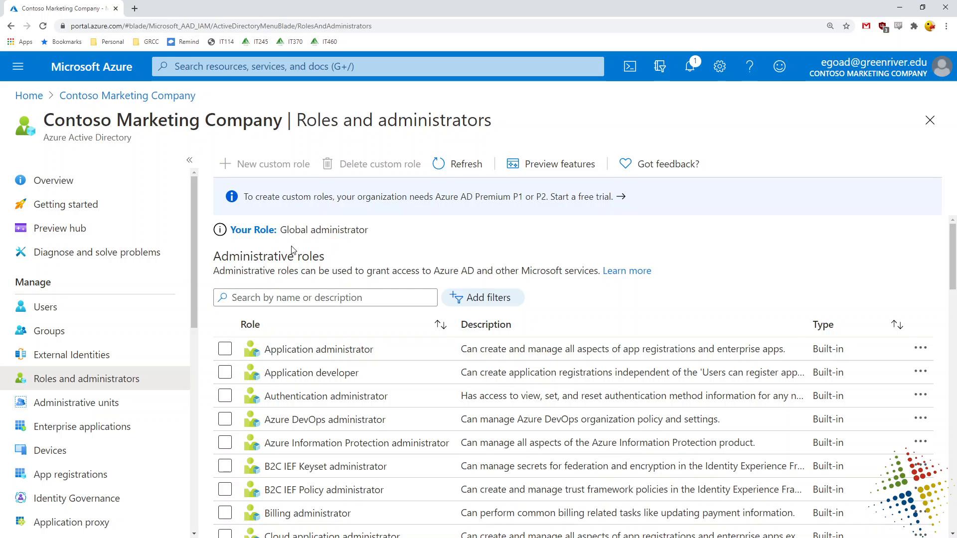
click(41, 308)
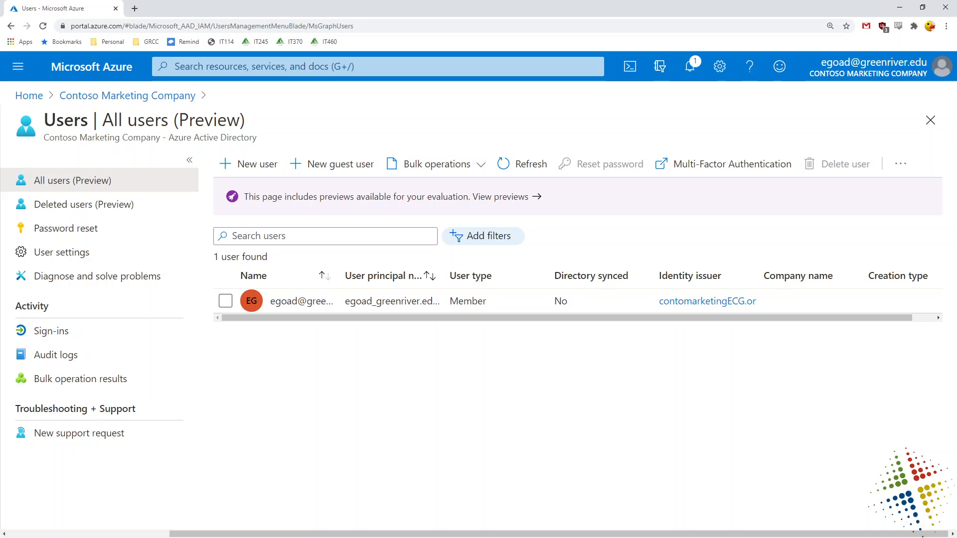
Start a new user with a user name on the onmicrosoft domain and a display name.
click(236, 169)
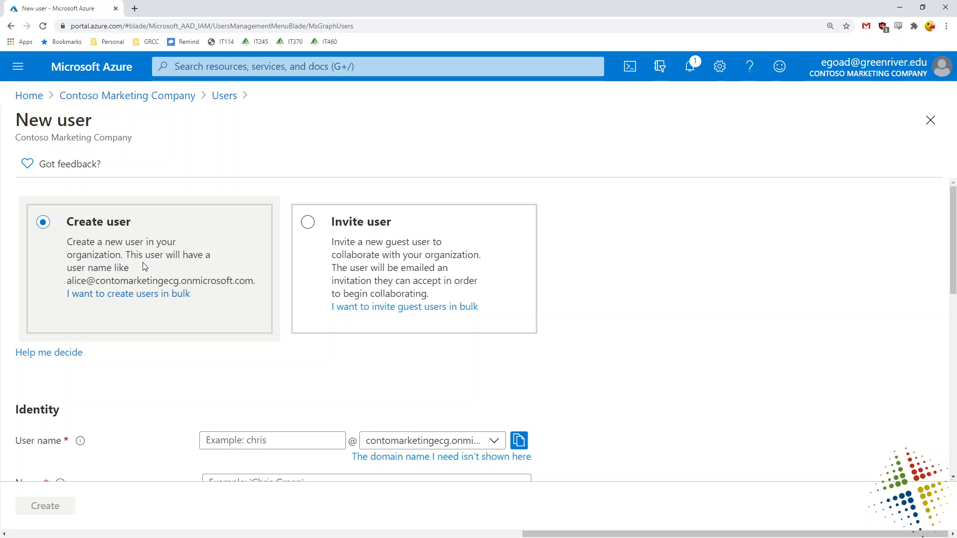
drag(127, 222, 75, 223)
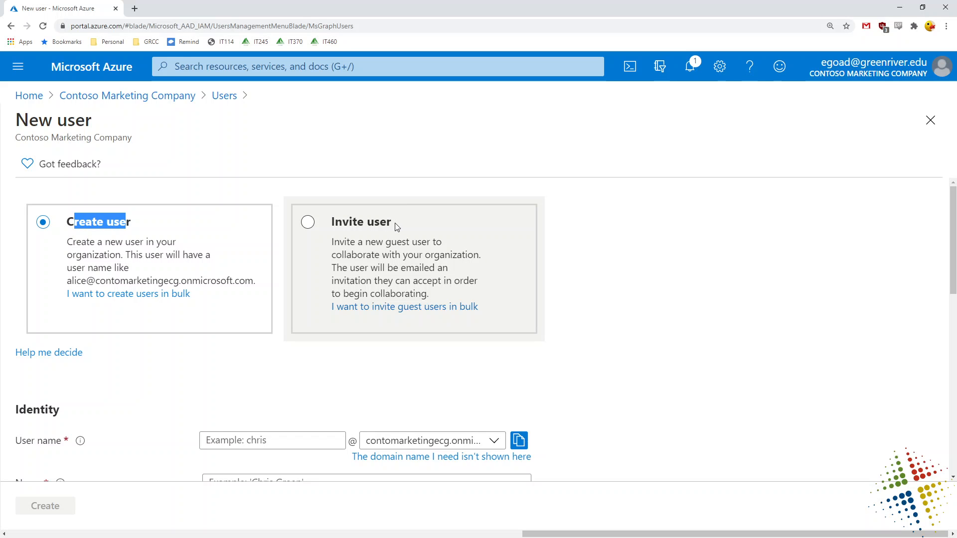
scroll(763, 391, down, 2)
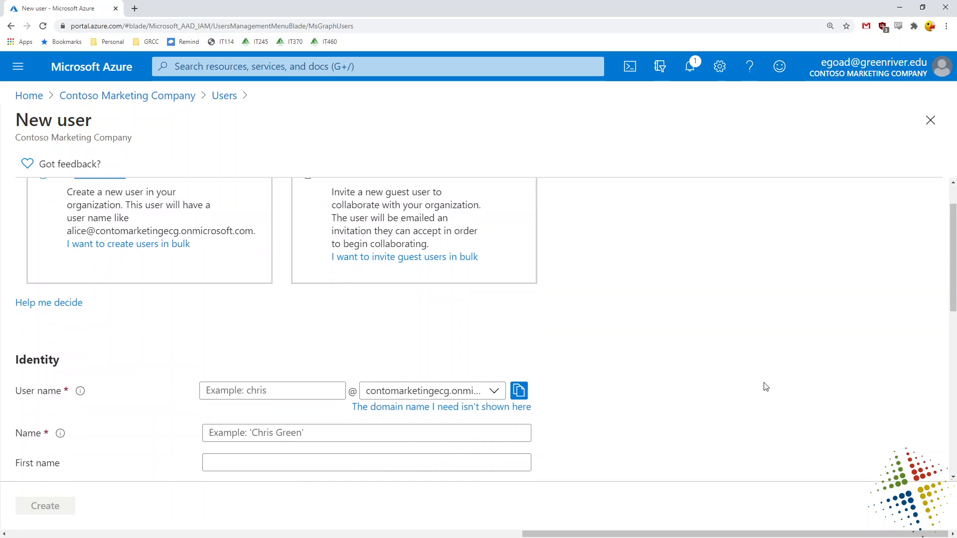
click(316, 341)
scroll(787, 352, down, 2)
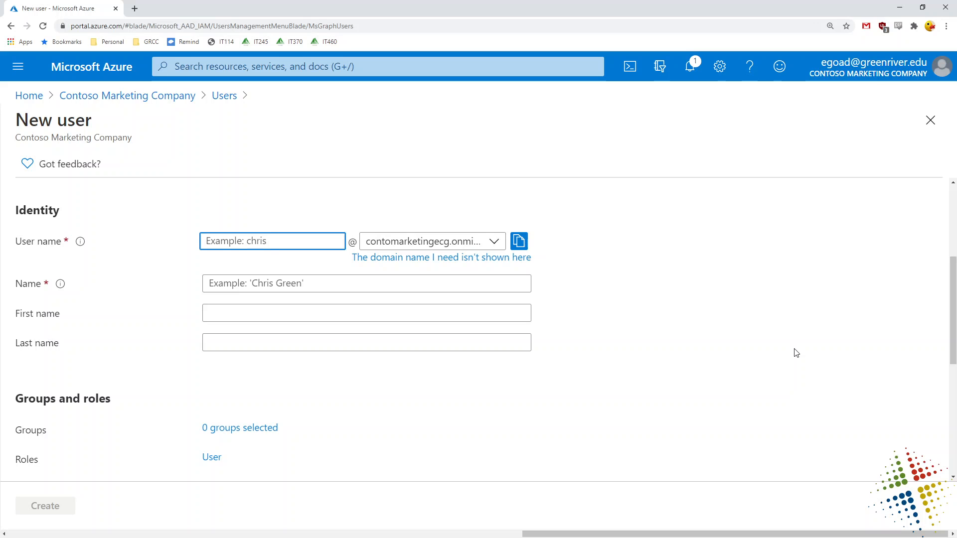
text(chris)
click(494, 241)
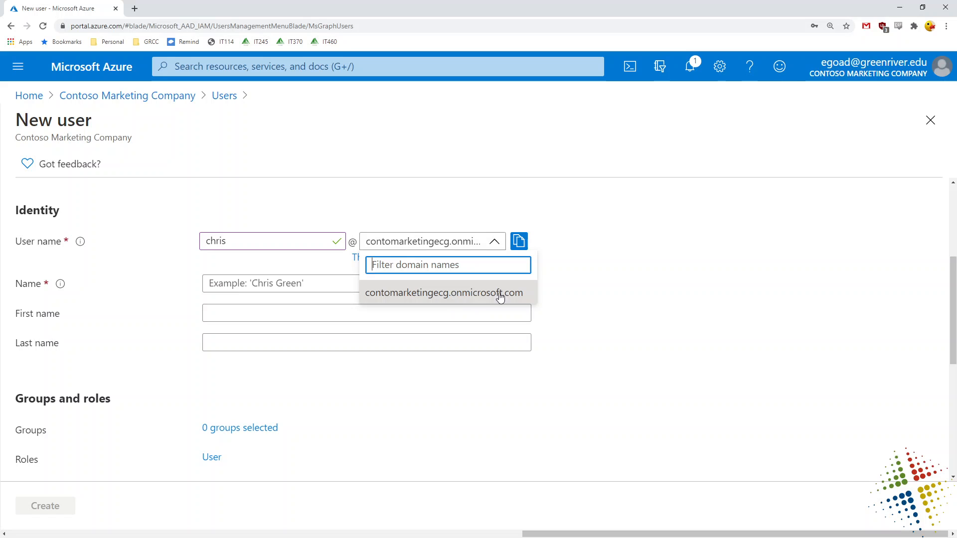
click(685, 270)
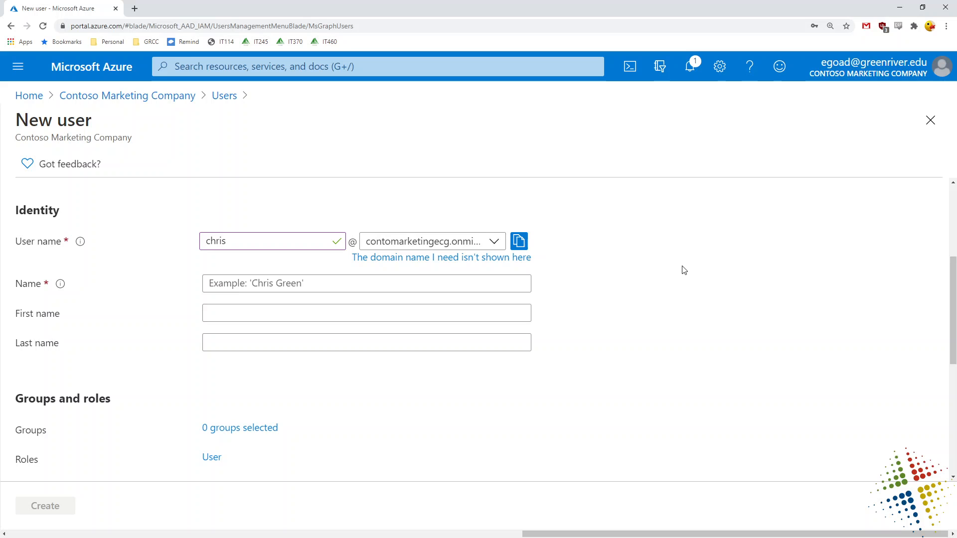
click(464, 282)
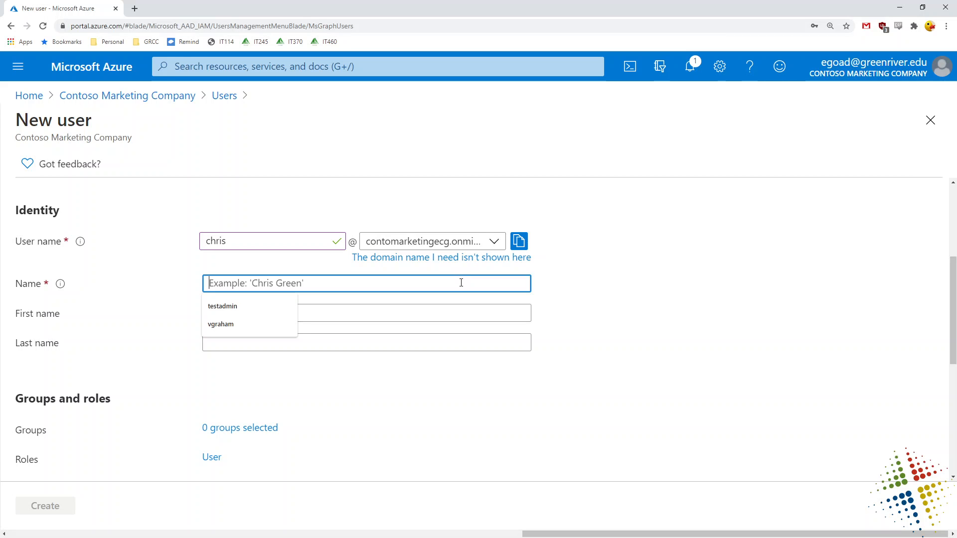
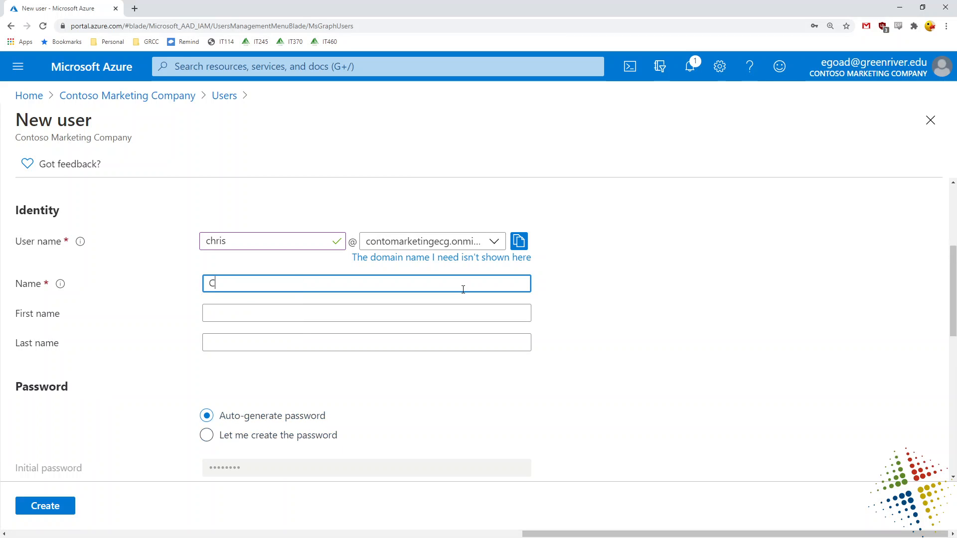
Fill in first and last name, show the auto-generated password, and create the user.
click(267, 313)
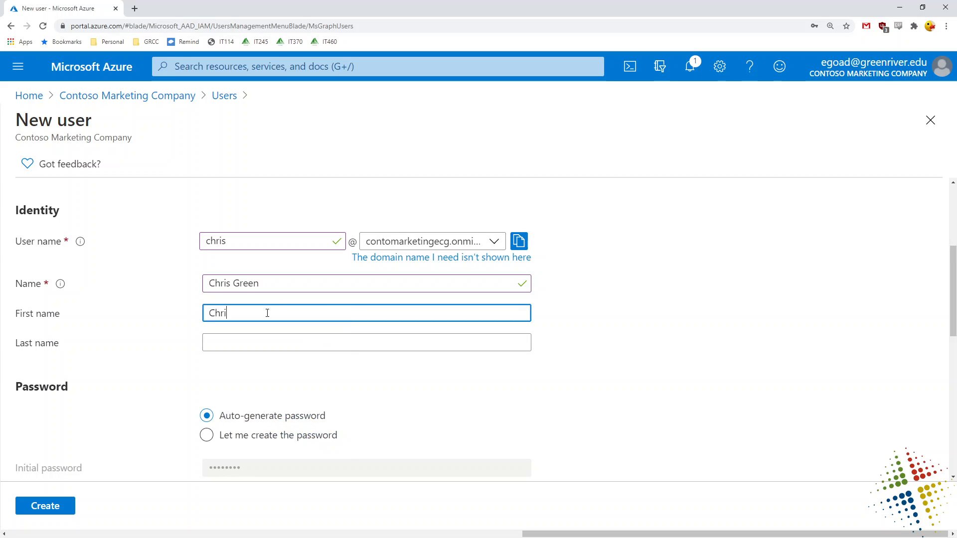
key(Tab)
key(shift+Tab)
click(267, 312)
text(s)
key(Tab)
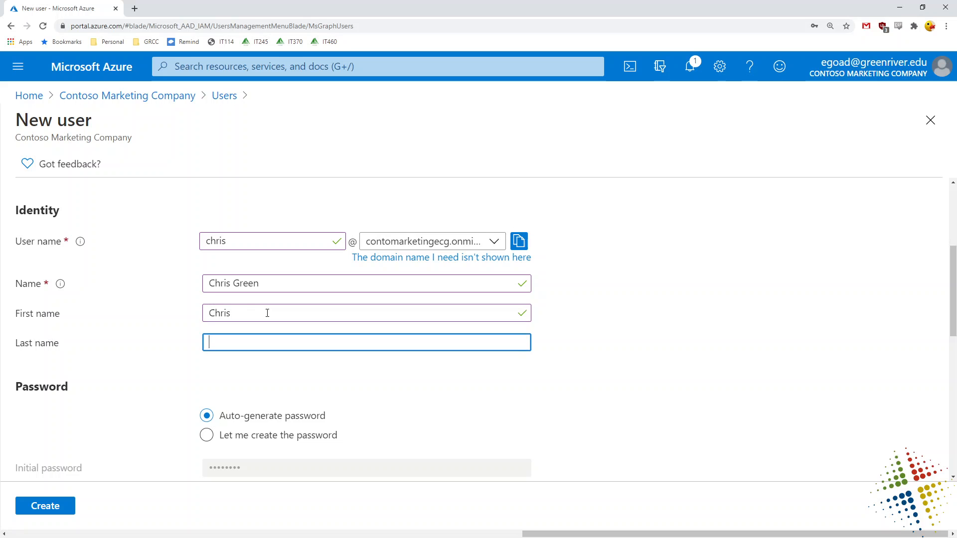
scroll(662, 364, down, 3)
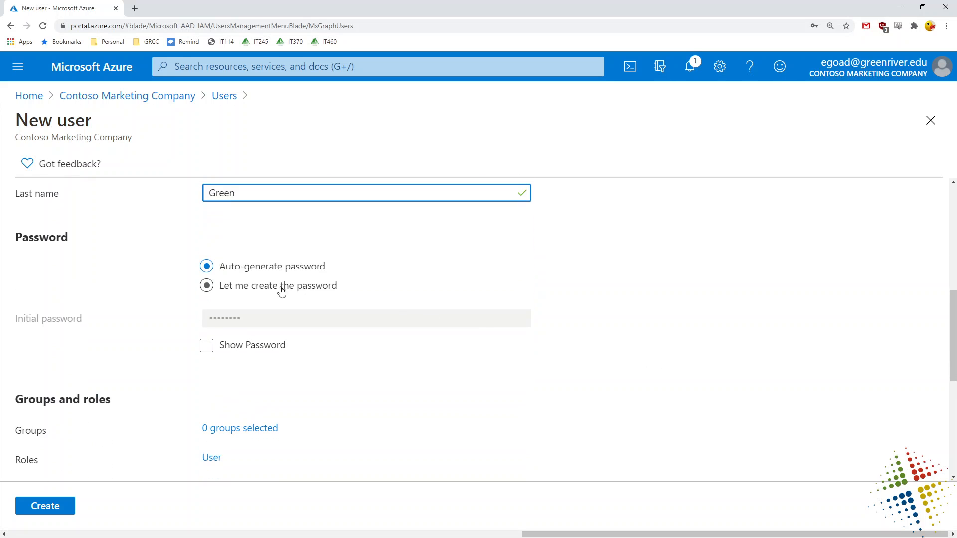
click(229, 271)
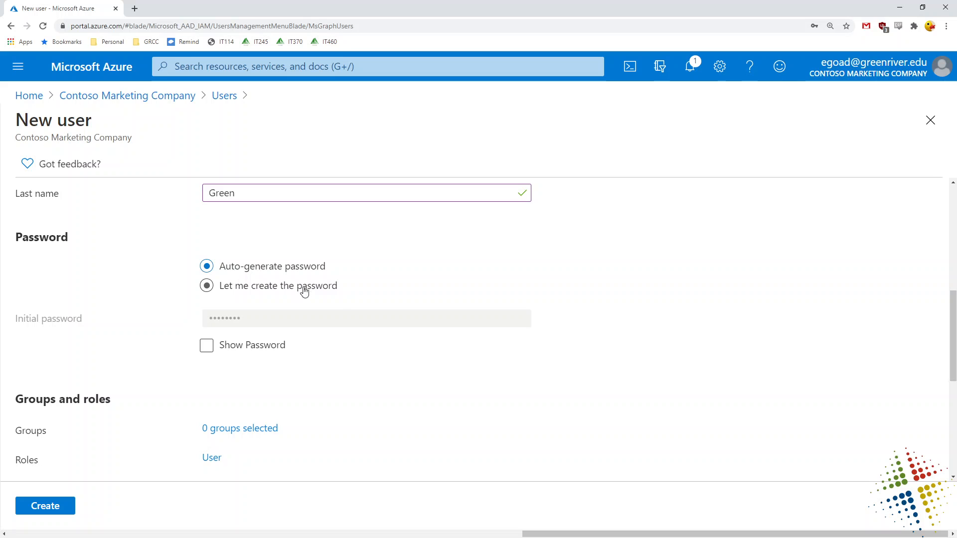
click(207, 349)
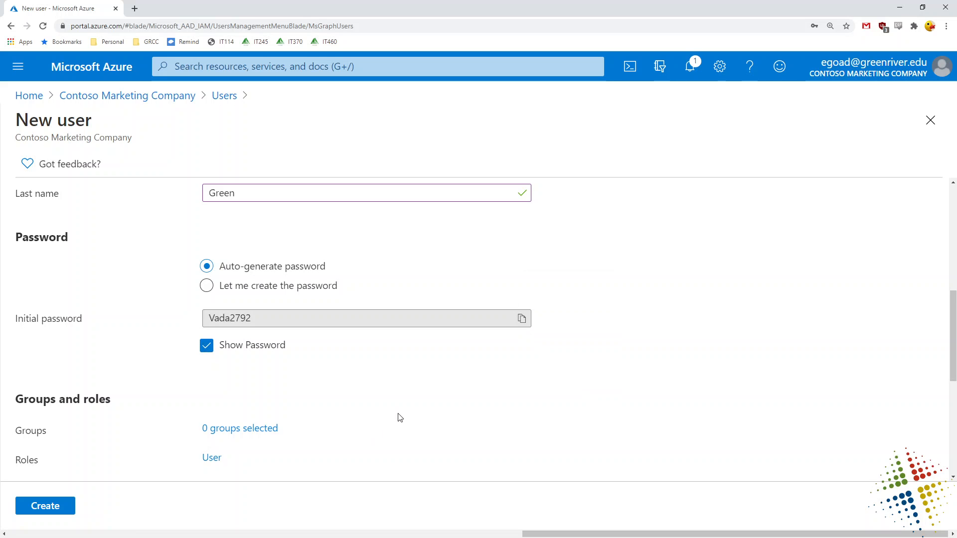
click(43, 506)
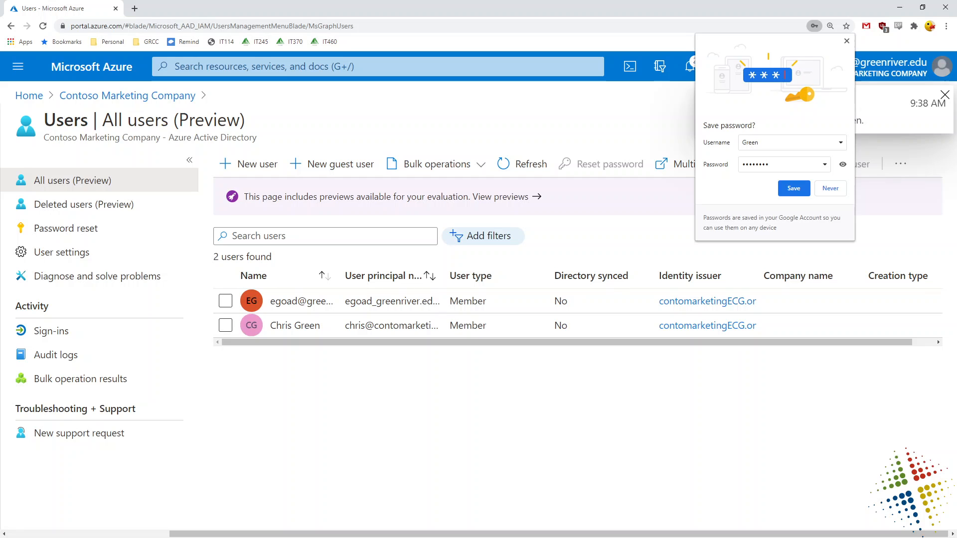
Dismiss the browser's save-password prompt and delete the newly created user.
click(846, 40)
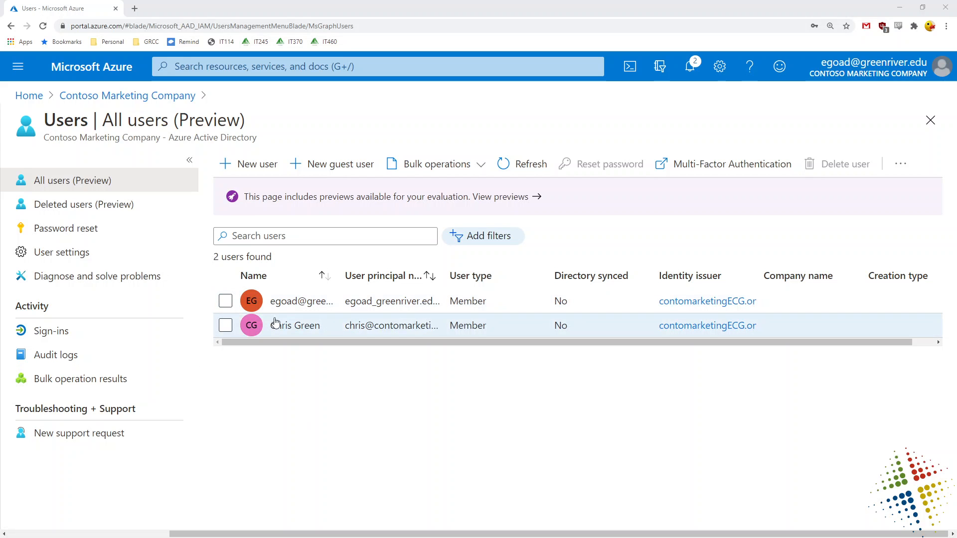
click(224, 328)
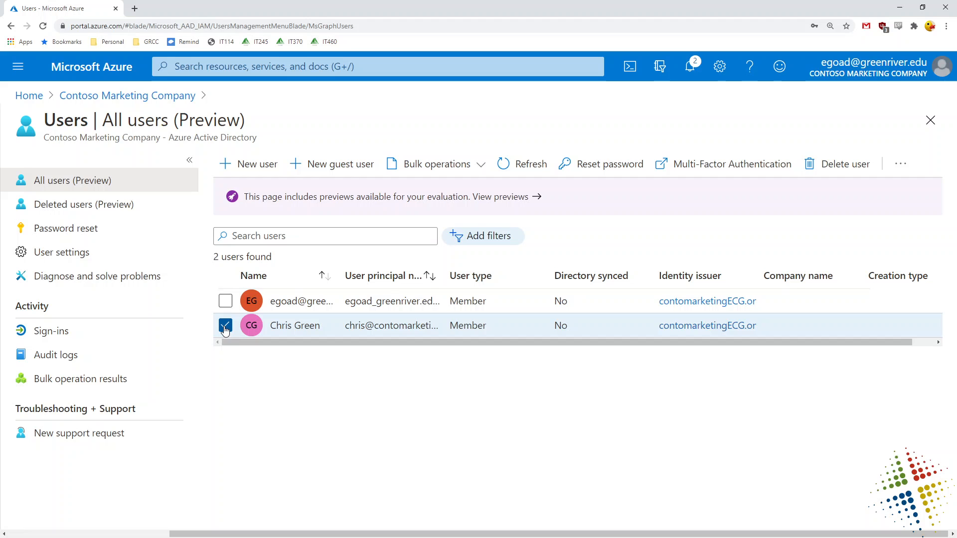
click(844, 171)
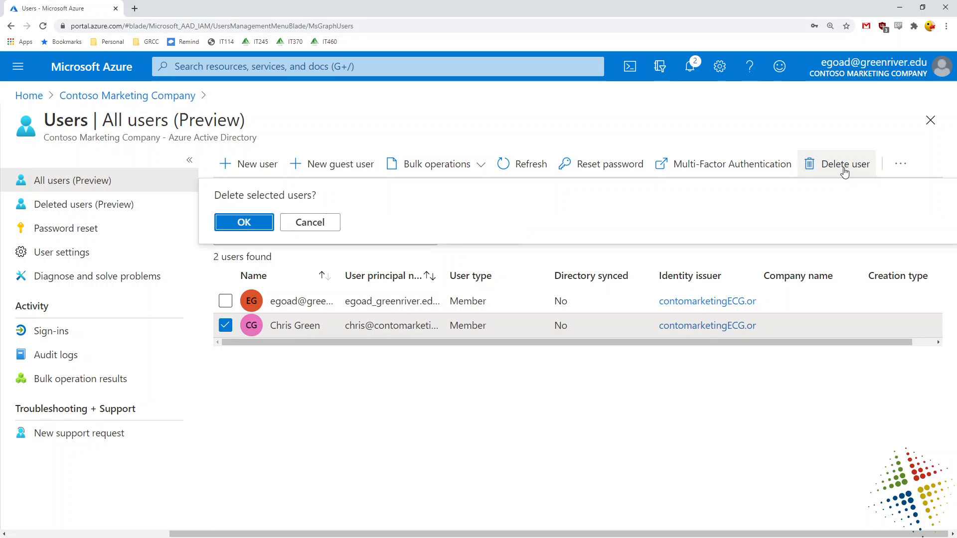
click(254, 226)
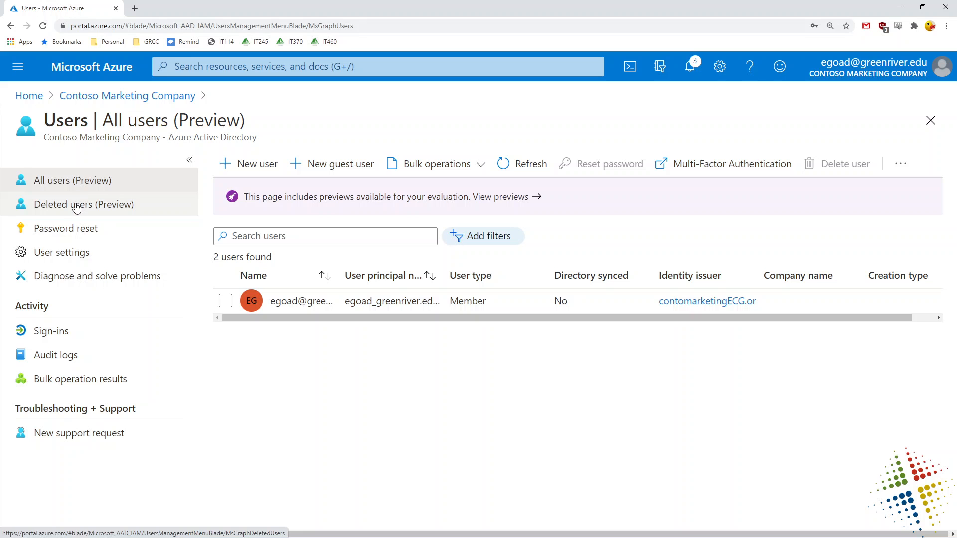
Restore the deleted user from Deleted users, then refresh the All users list.
click(117, 209)
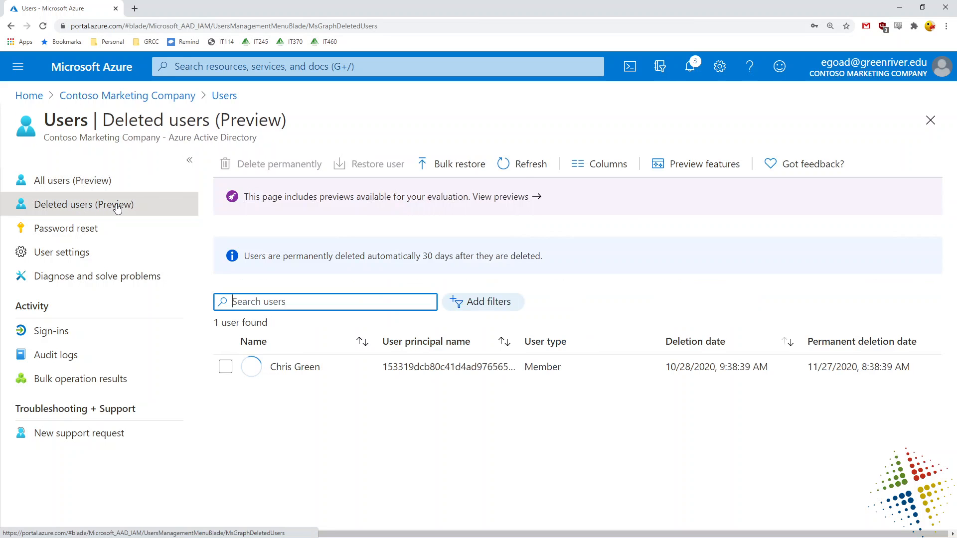
click(225, 369)
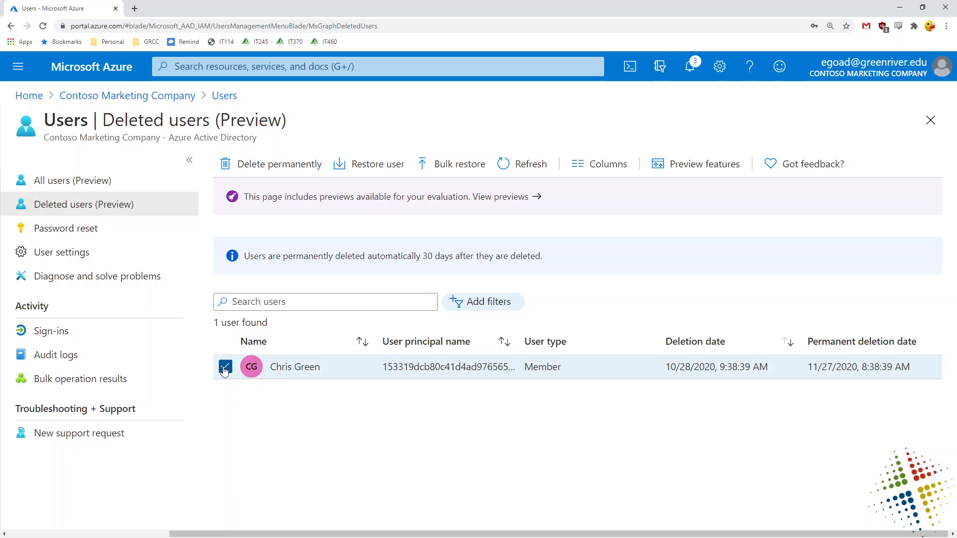
click(371, 171)
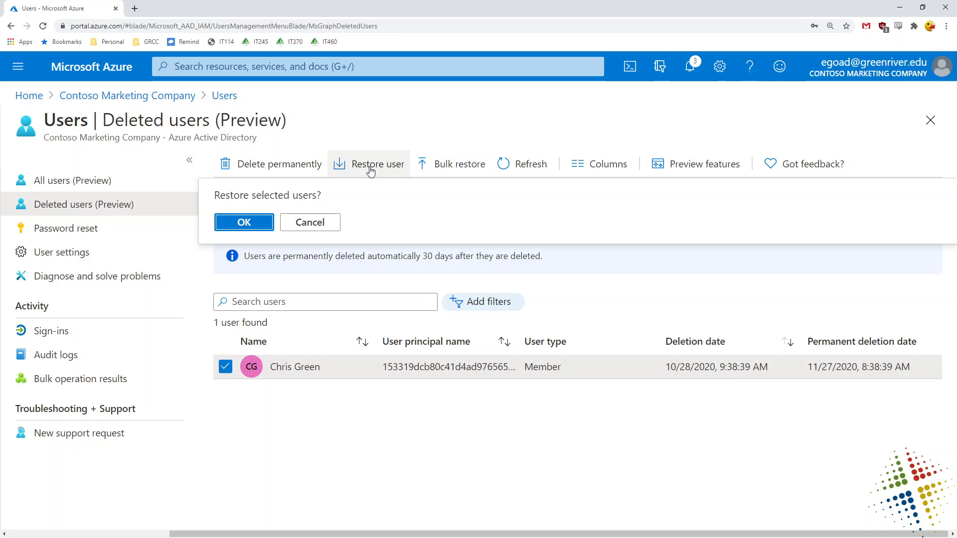
click(259, 226)
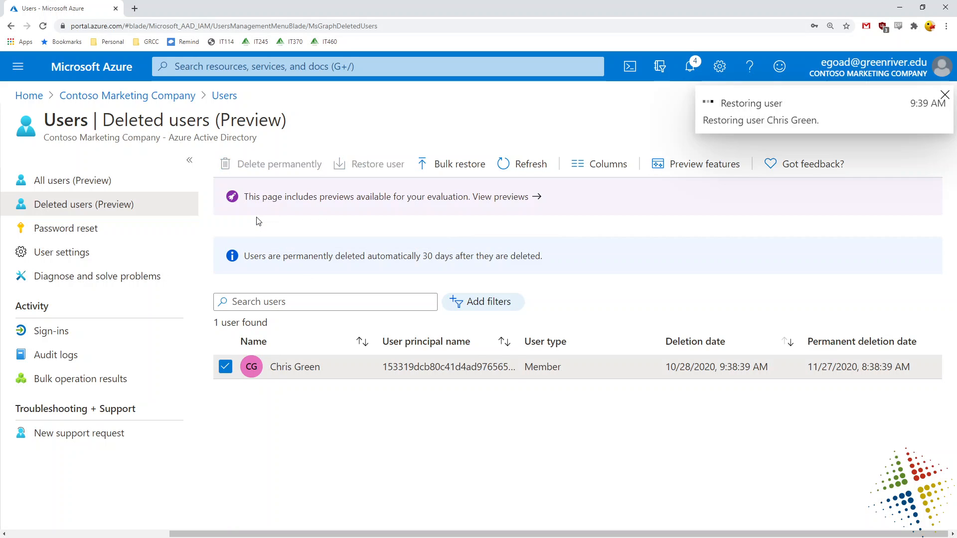
click(64, 185)
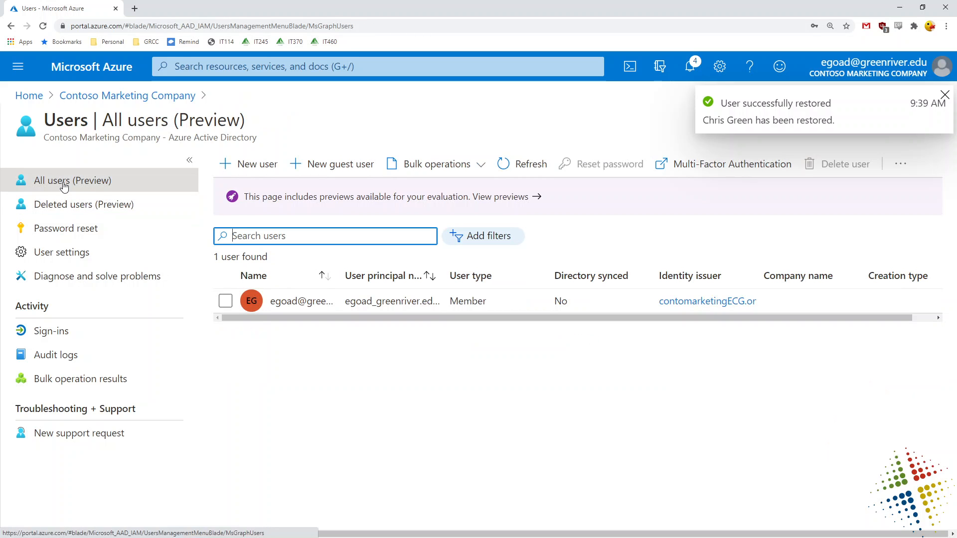
click(525, 168)
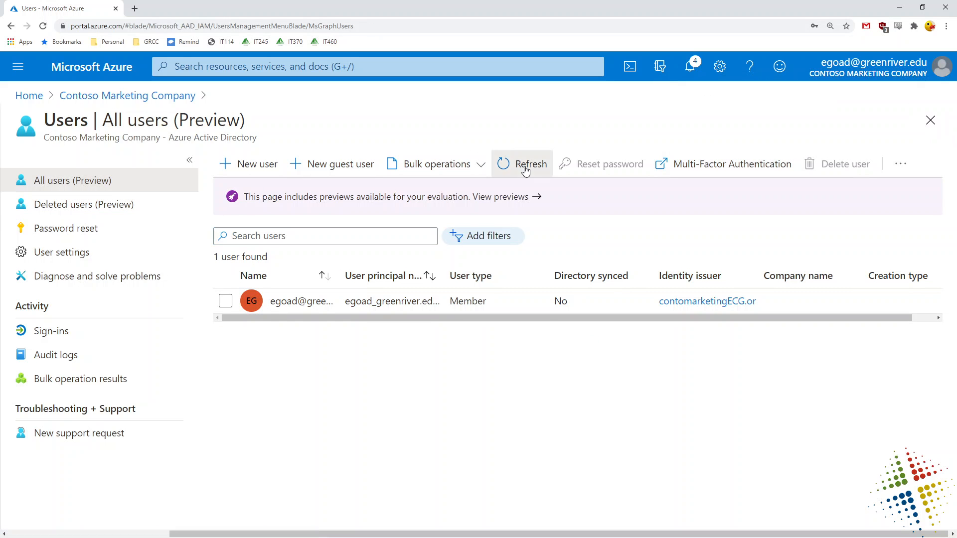
click(525, 168)
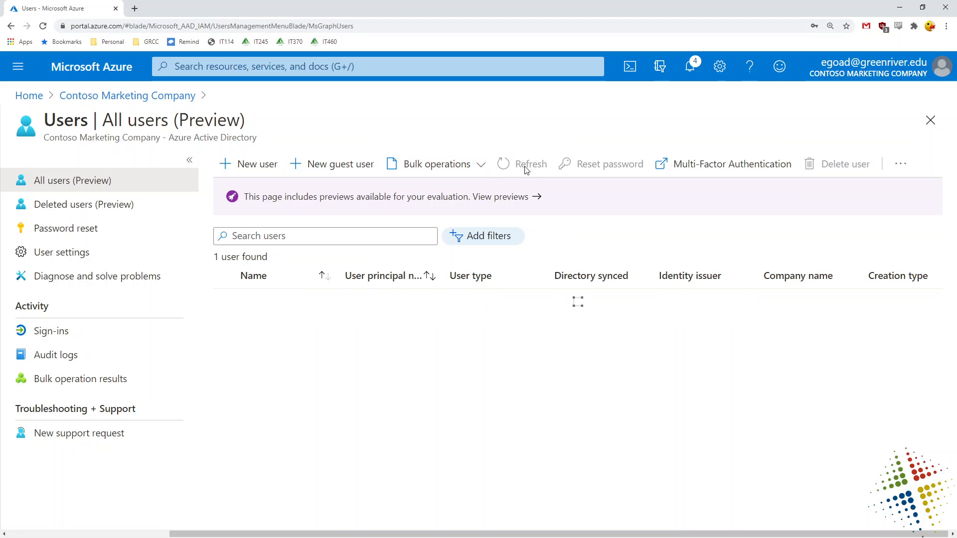
Restore the user again from Deleted users and verify they are back in All users.
click(68, 204)
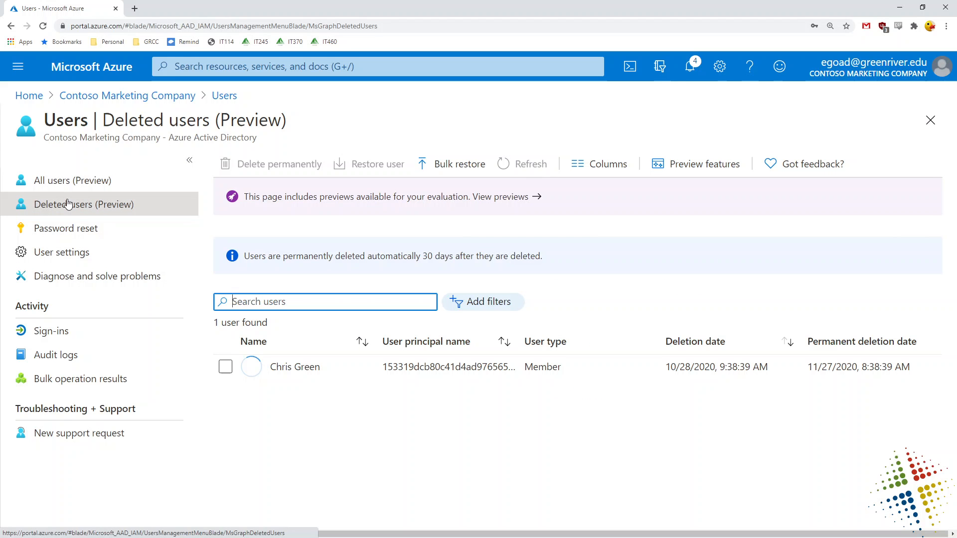
click(225, 369)
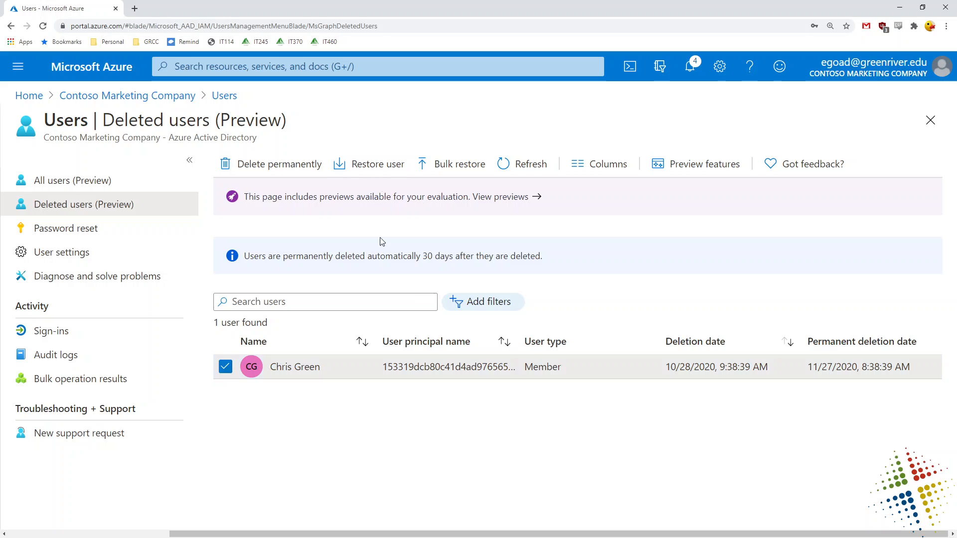
click(361, 167)
click(248, 225)
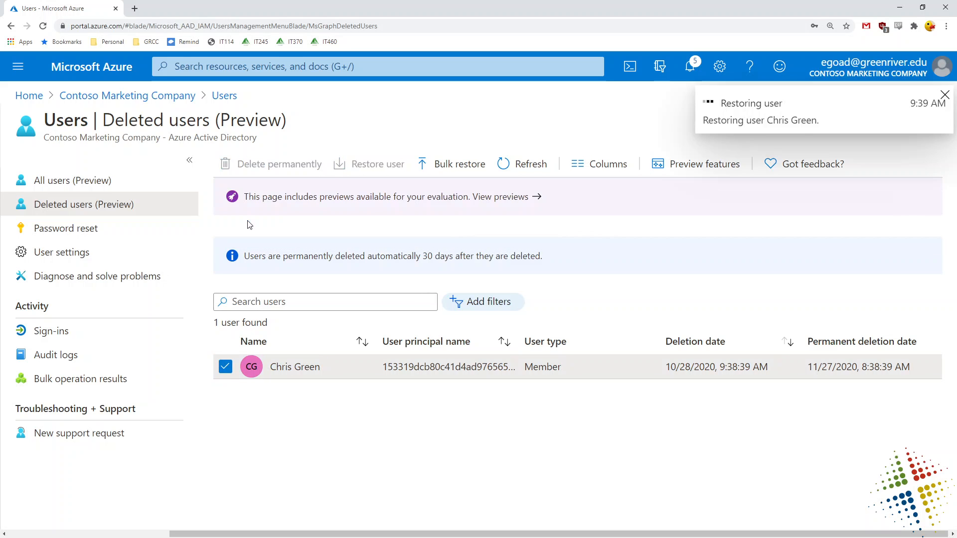
click(81, 184)
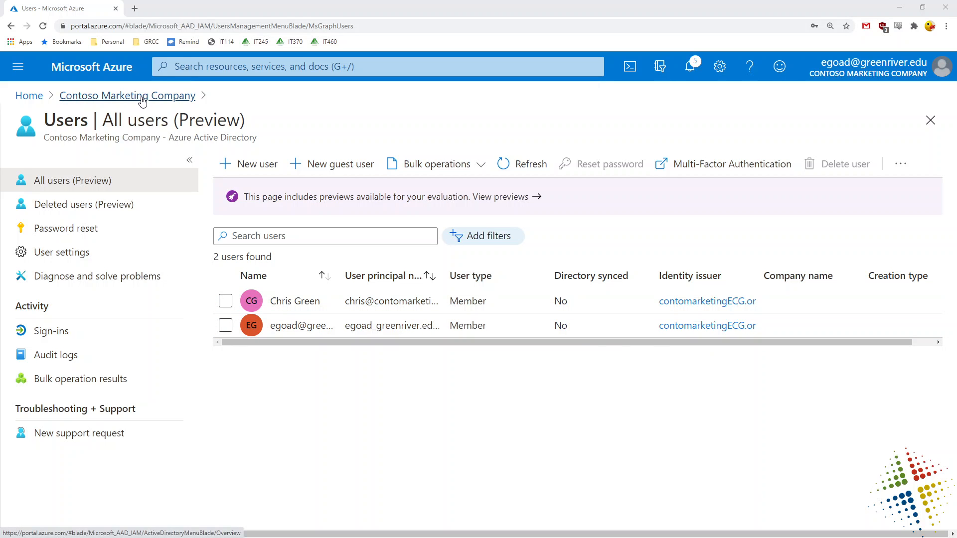
Start a new group in Contoso Marketing Company with group type Security.
click(148, 101)
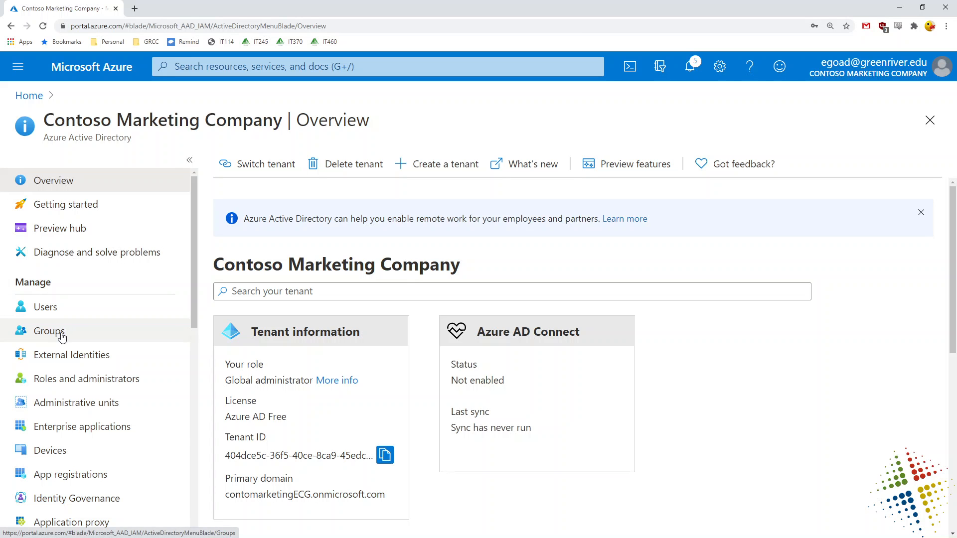
click(61, 338)
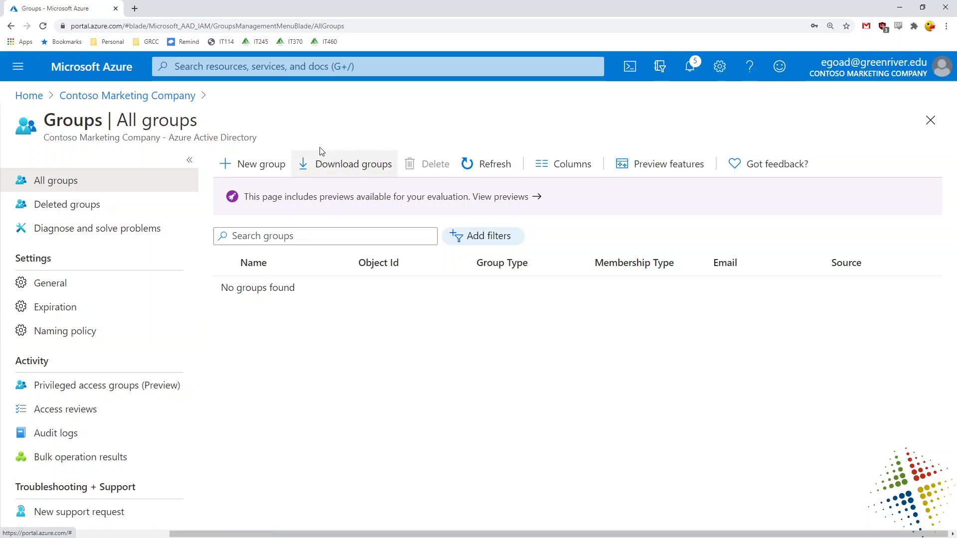
click(274, 164)
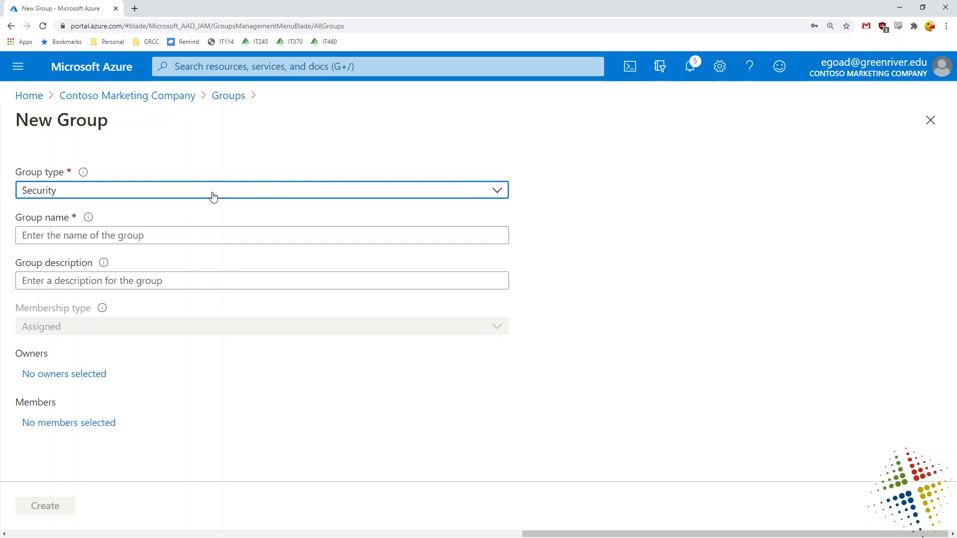
click(209, 195)
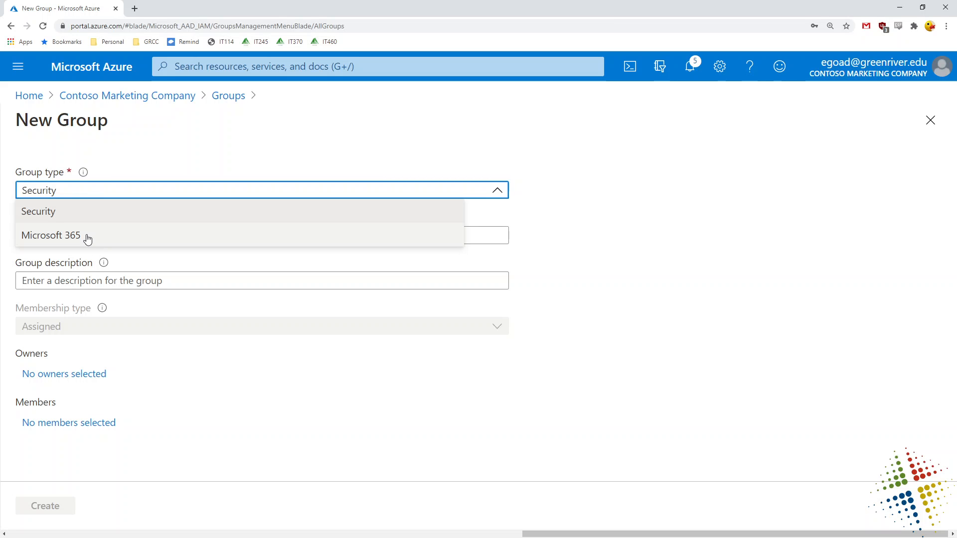
click(164, 146)
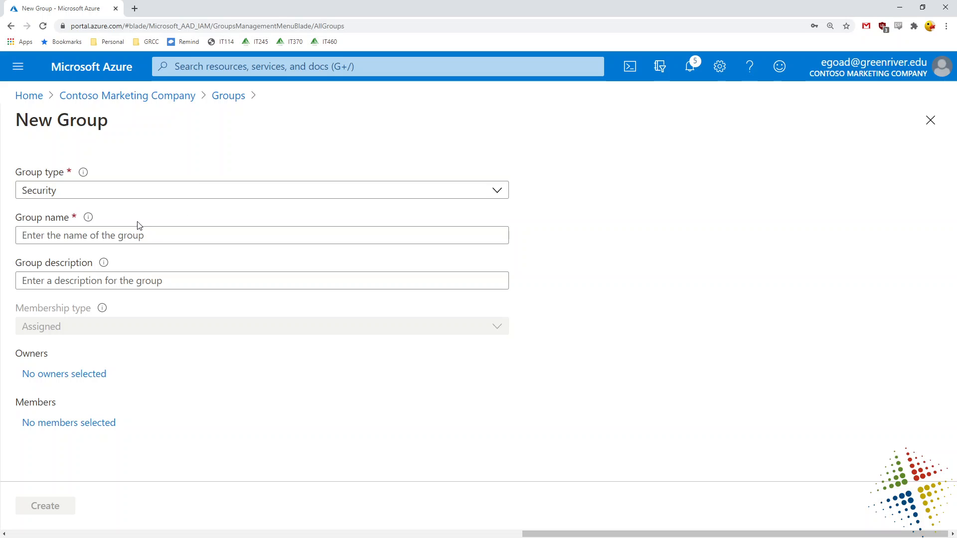
Name the group 'Developer Group', describe it as 'Developer team', and create it.
click(145, 236)
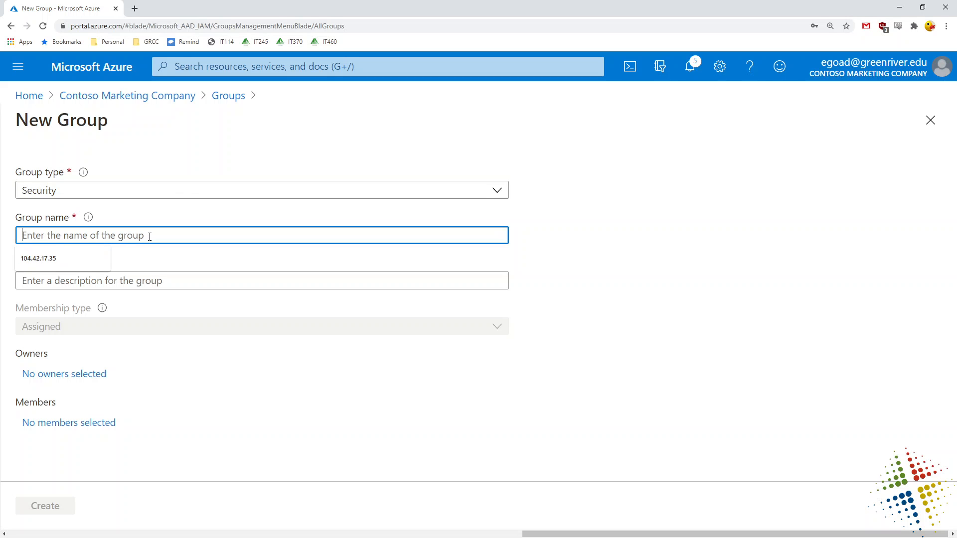
text(Deveki)
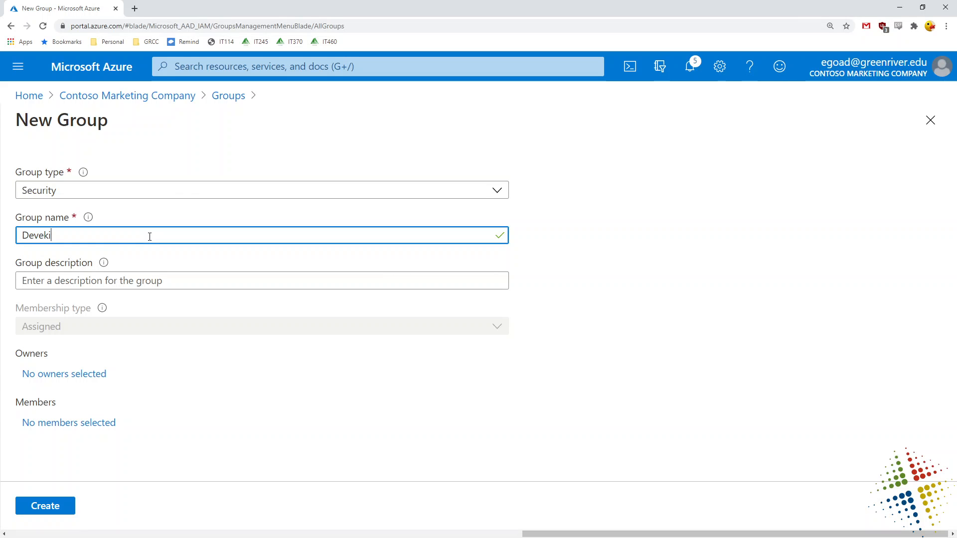
key(BackSpace)
key(BackSpace)
text(loper Group)
key(Tab)
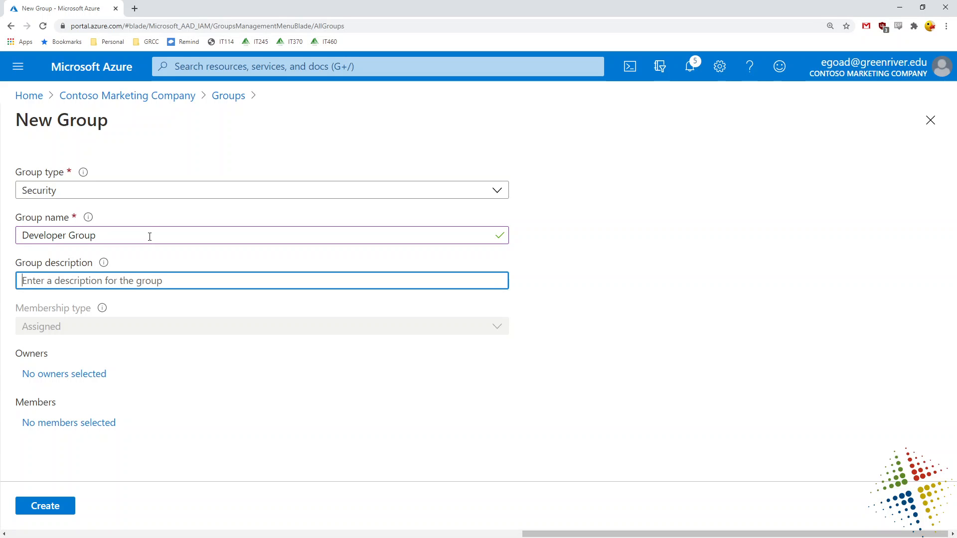
text(Developt)
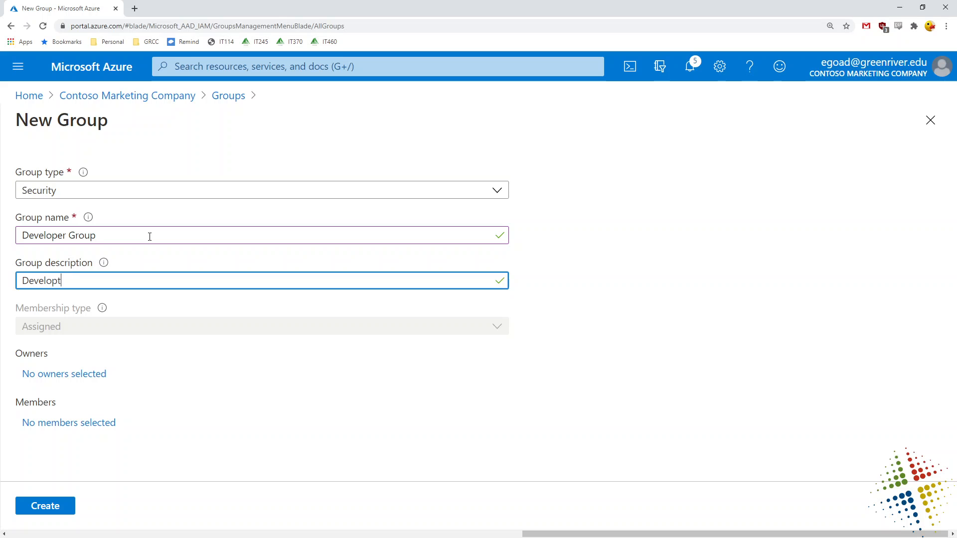
key(BackSpace)
text(er team)
click(48, 507)
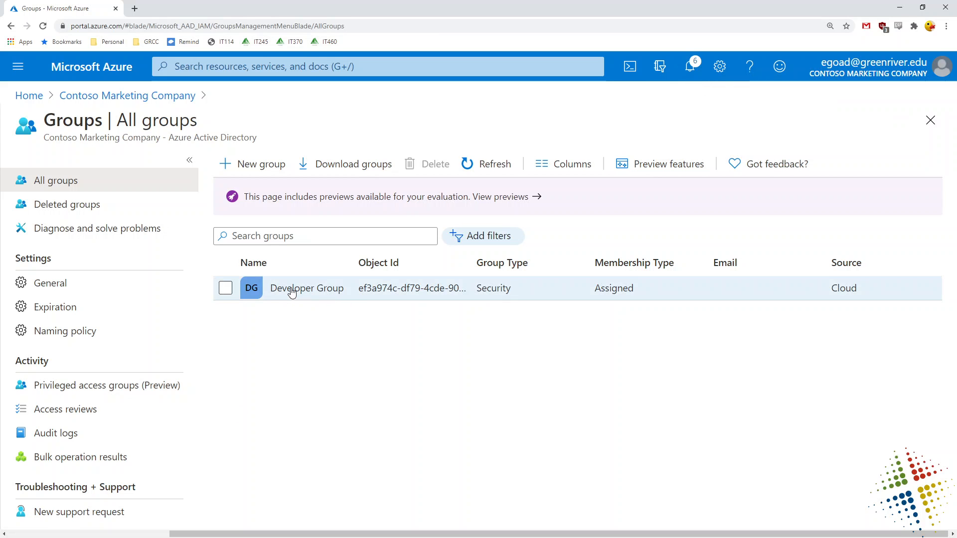
Search for the new user in Add members and add them to Developer Group.
click(292, 289)
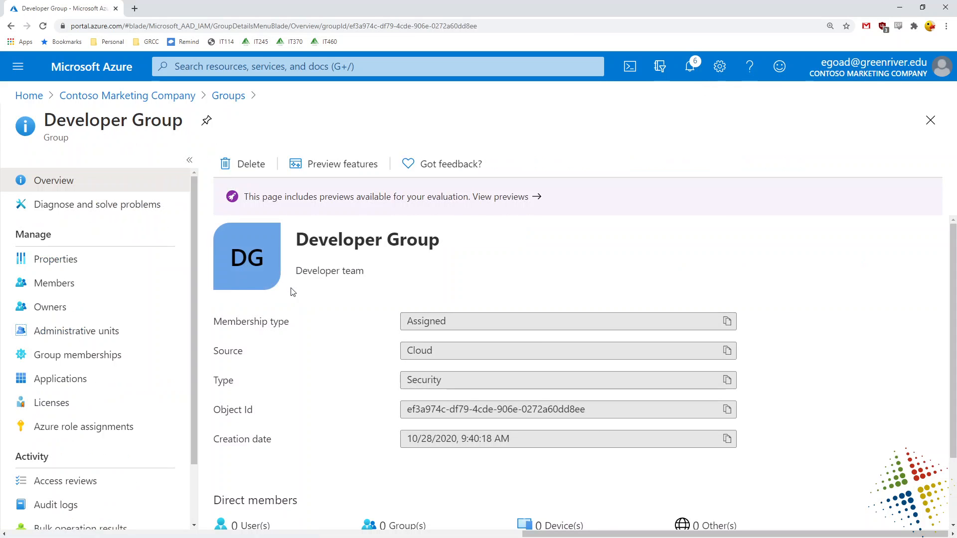
scroll(292, 293, down, 2)
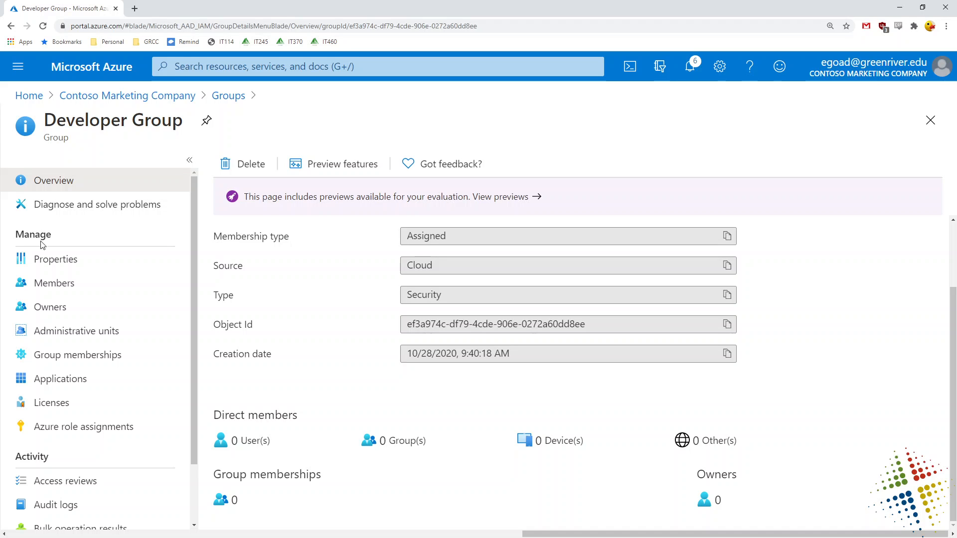
click(54, 285)
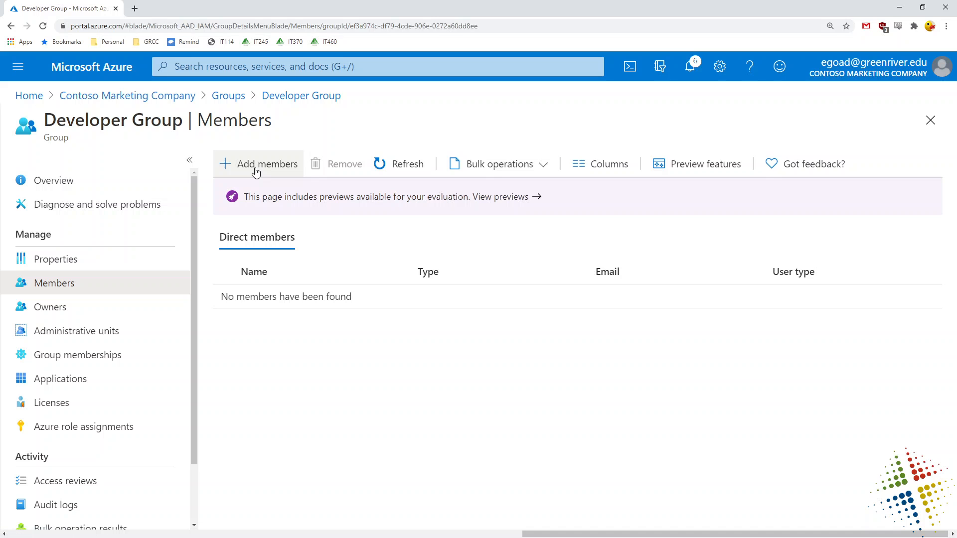
click(255, 171)
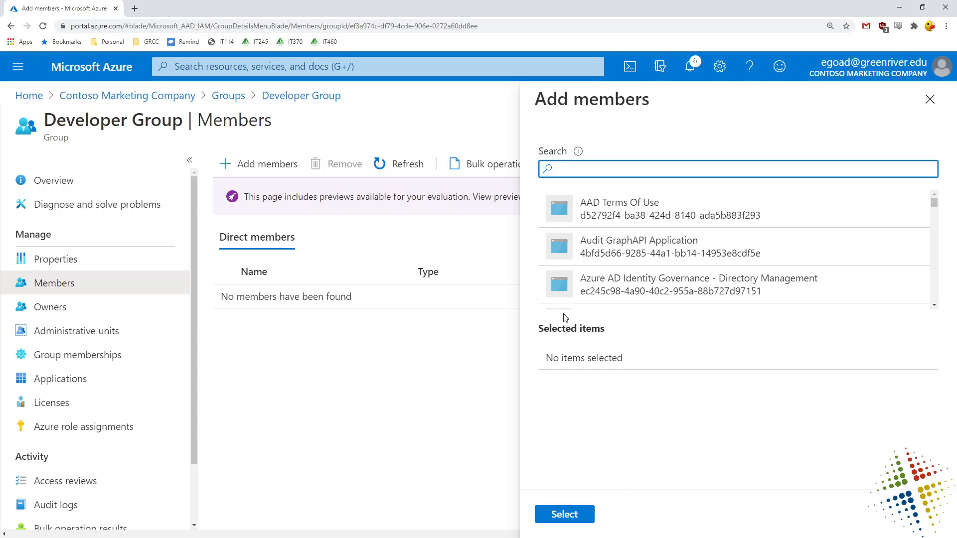
drag(934, 206, 936, 227)
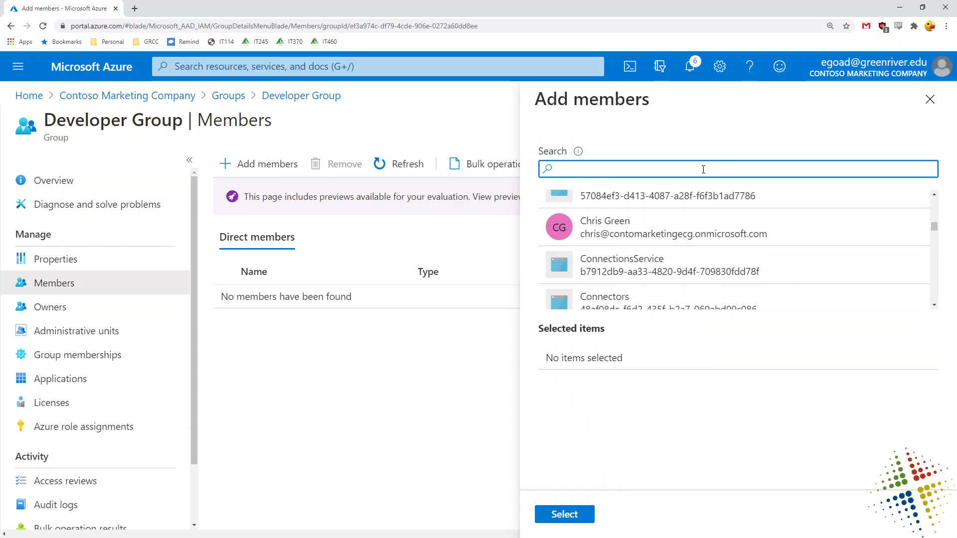
text(chris)
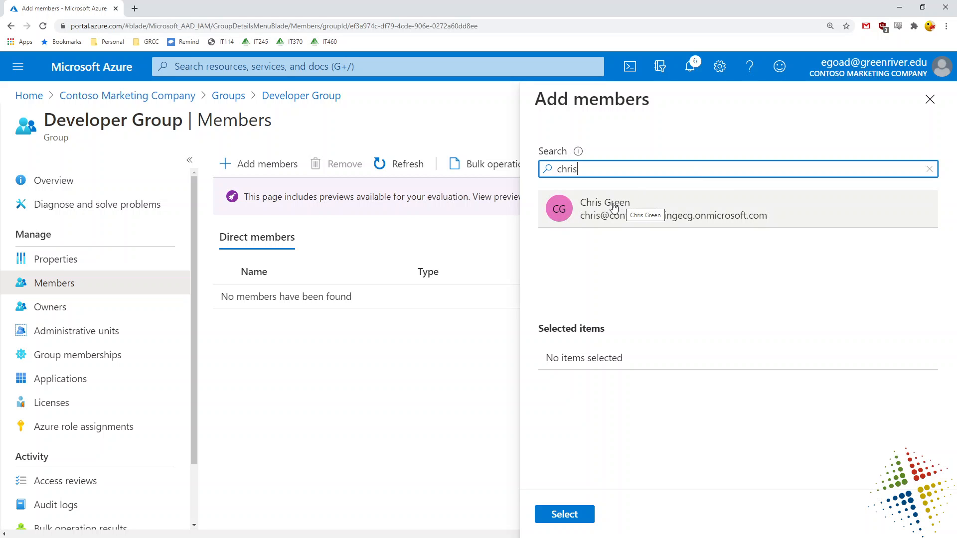
click(623, 206)
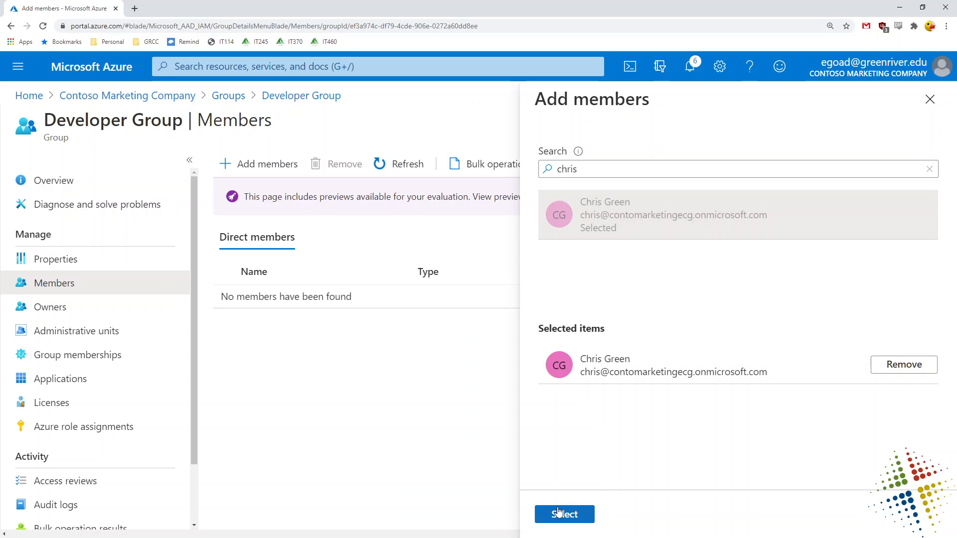
click(561, 516)
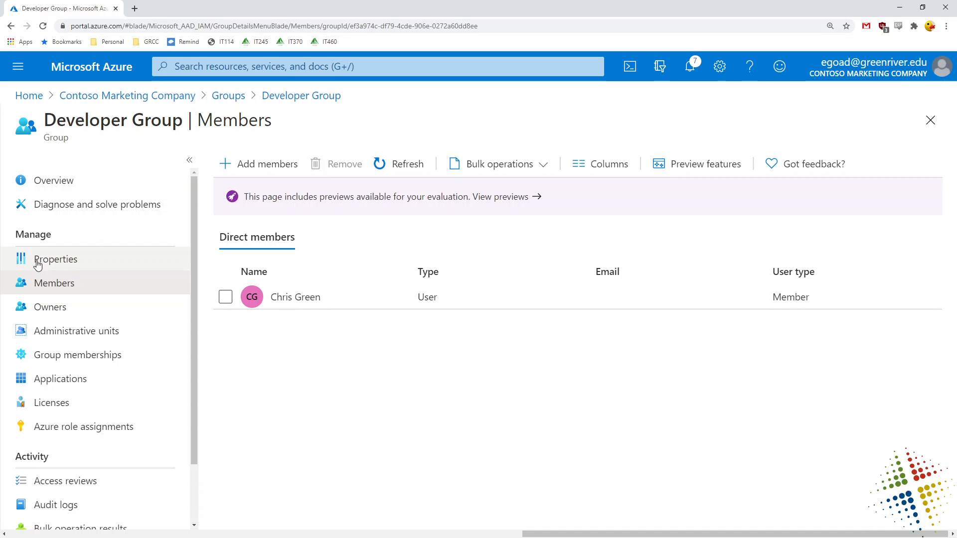
Change Developer Group's membership type to Dynamic User and open the dynamic query builder.
click(44, 265)
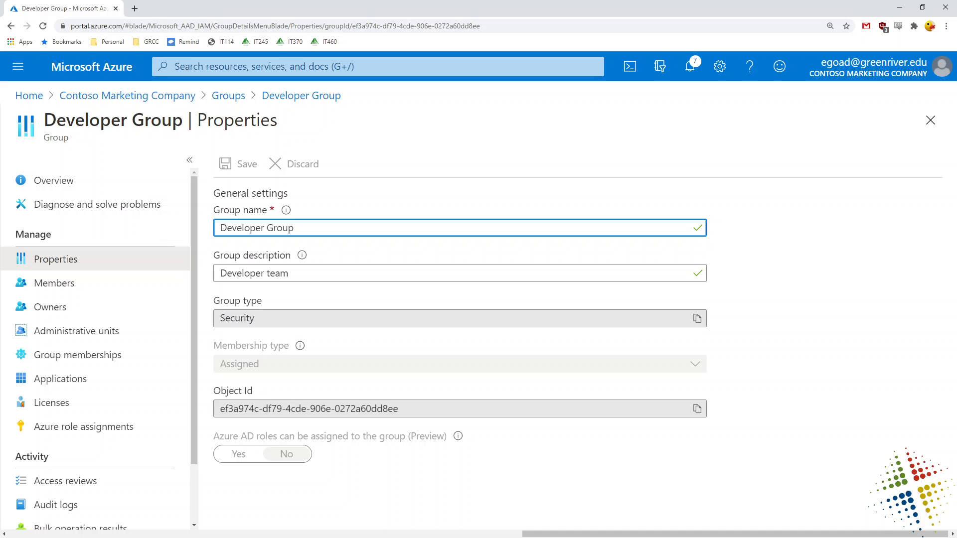
click(44, 282)
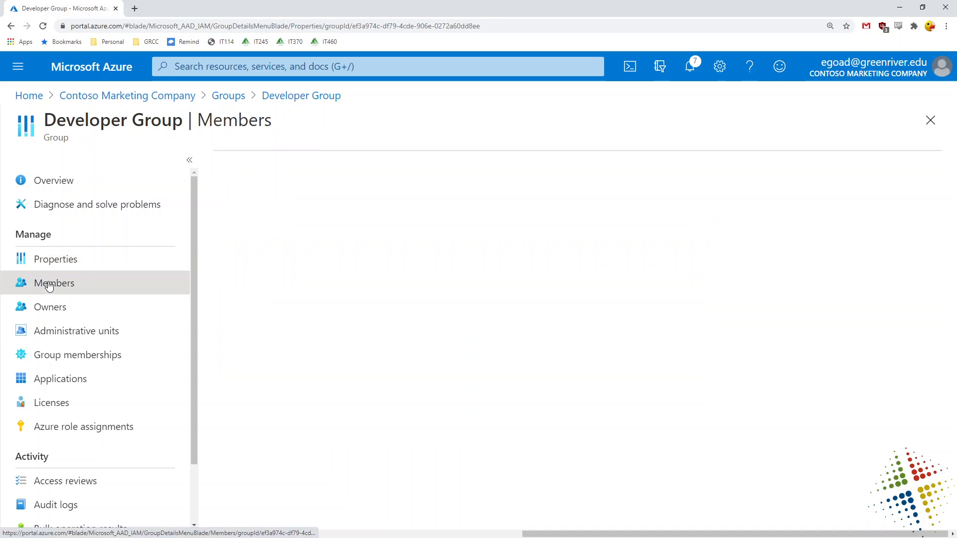
click(56, 266)
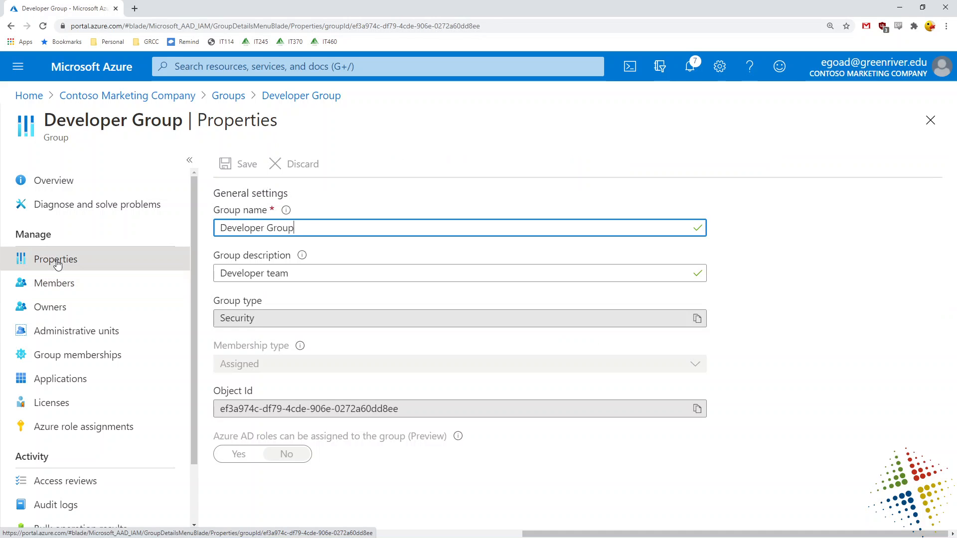
click(242, 368)
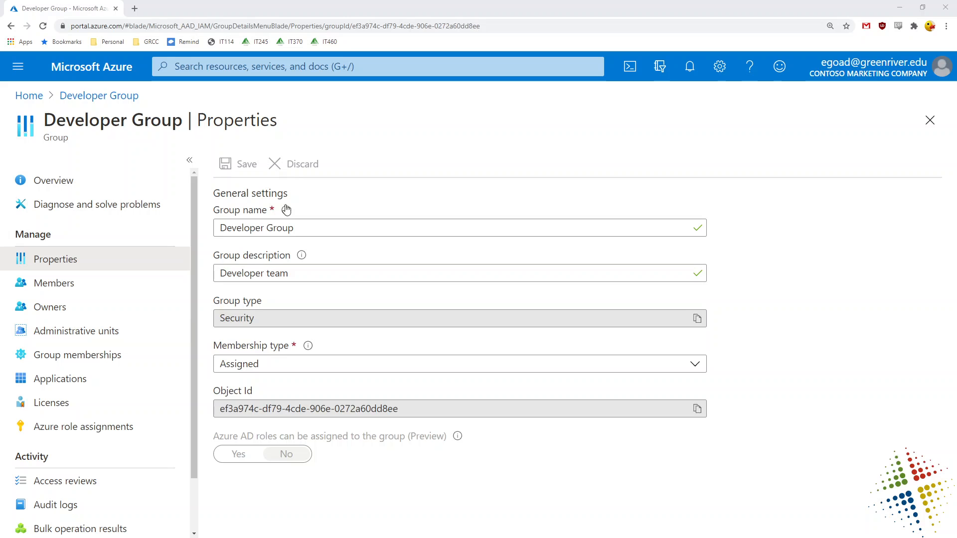
click(278, 369)
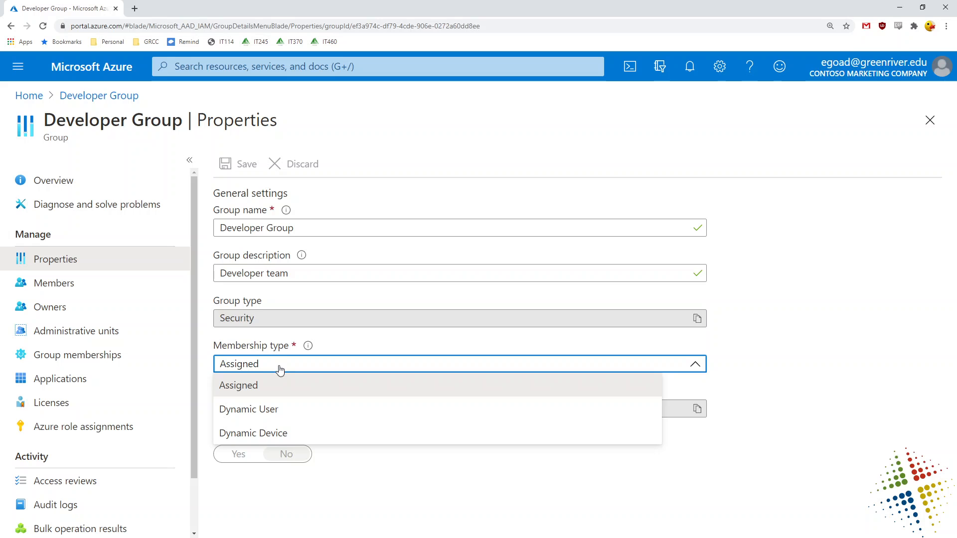
click(300, 412)
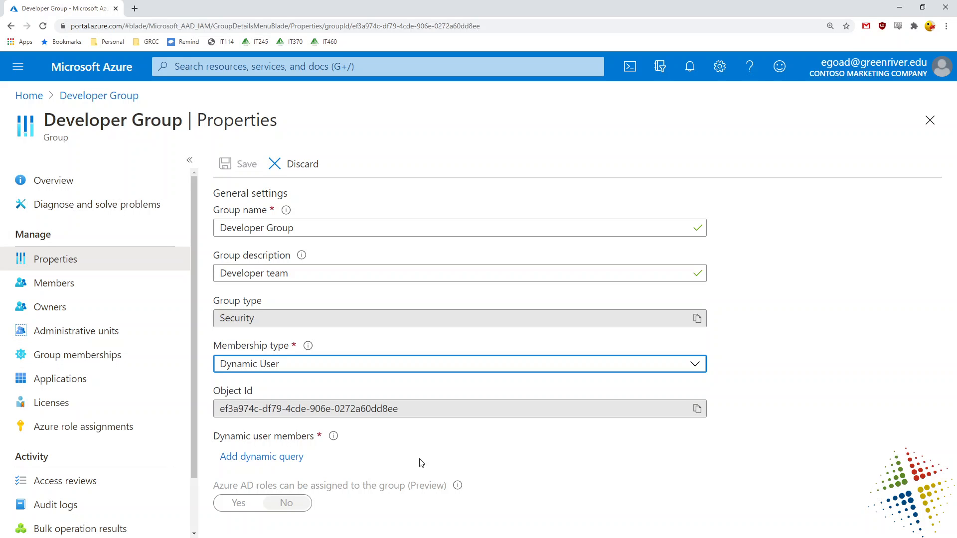
click(260, 458)
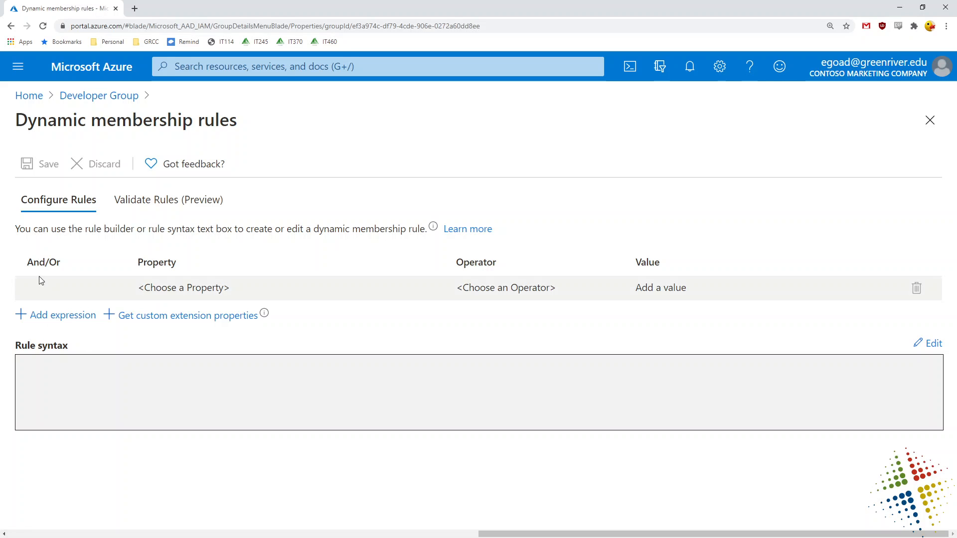
Build the rule: Property country, Operator Equals, Value 'United States'.
click(50, 321)
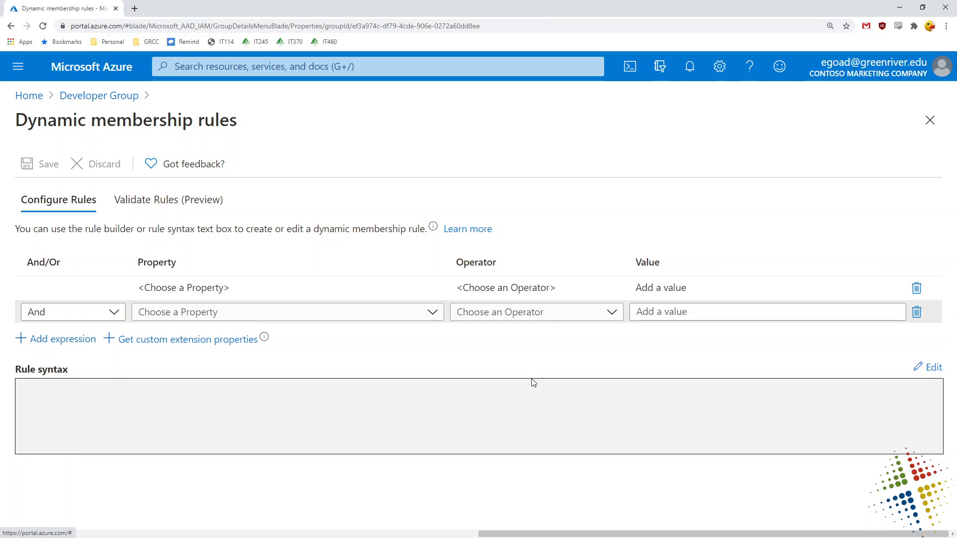
click(918, 315)
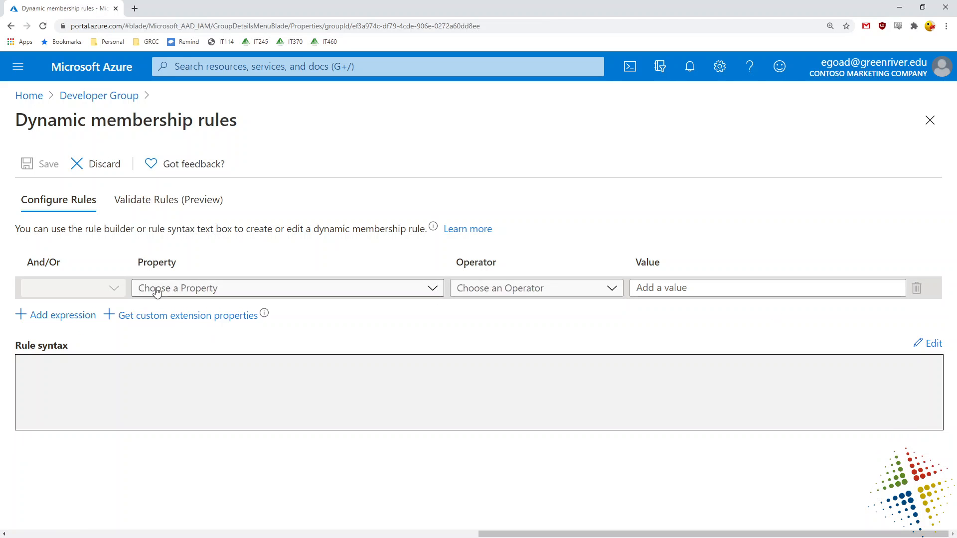
click(433, 291)
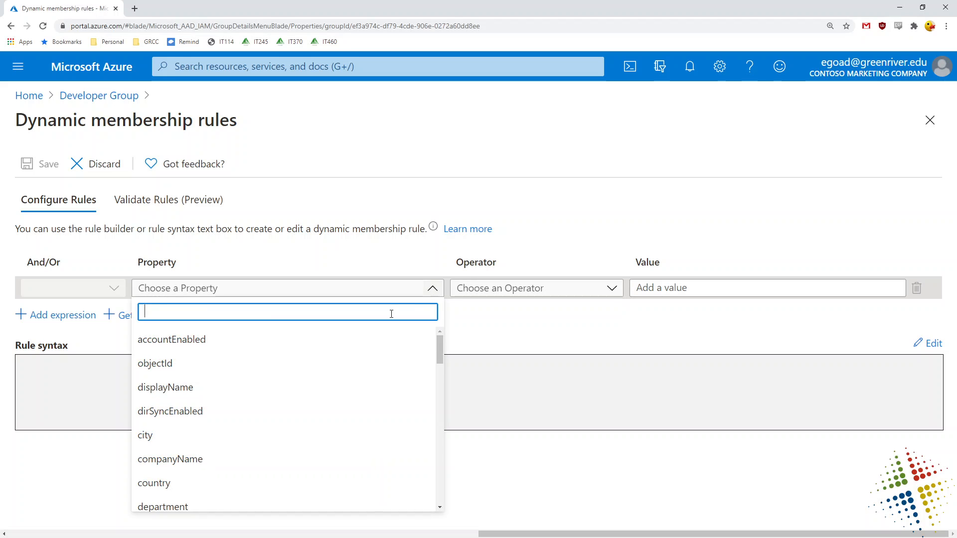
click(221, 485)
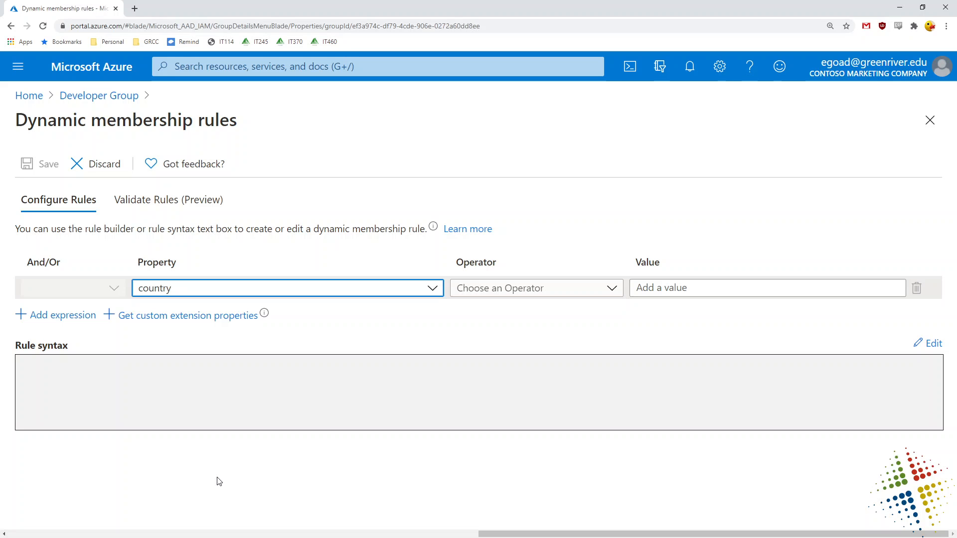
click(527, 294)
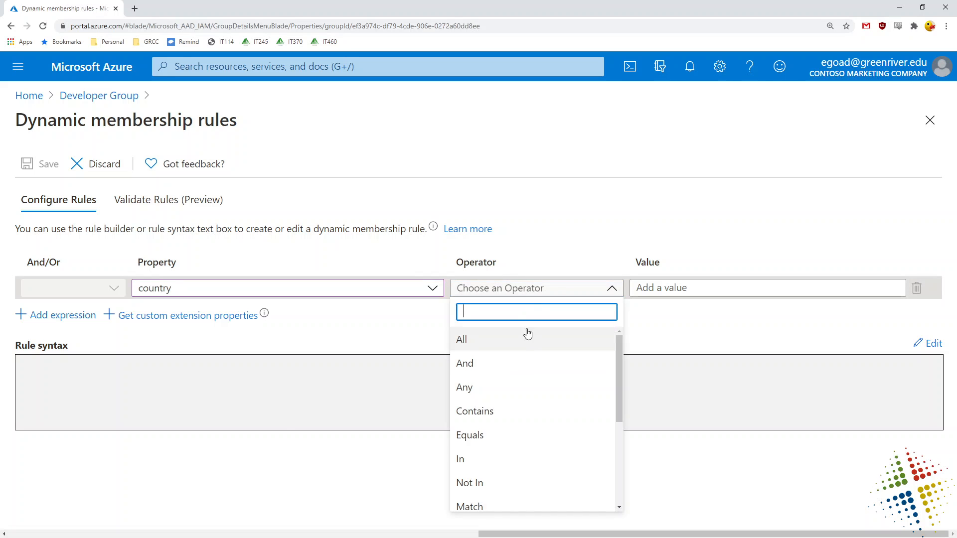
click(521, 436)
click(749, 289)
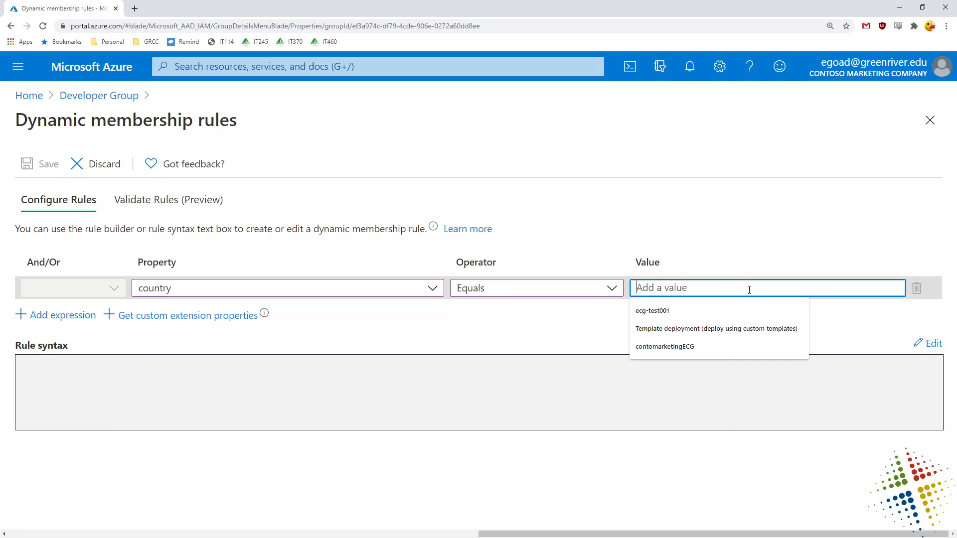
click(750, 290)
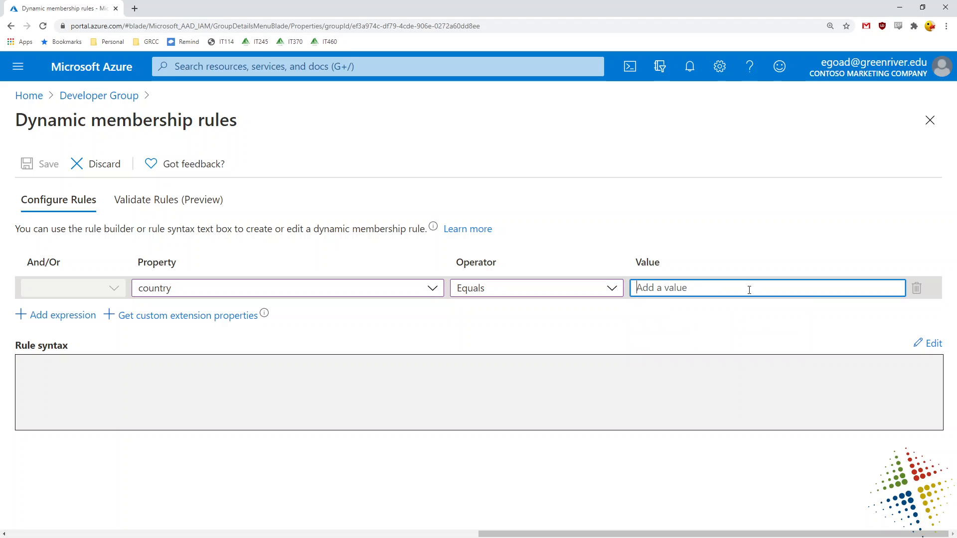
text(United States)
click(816, 172)
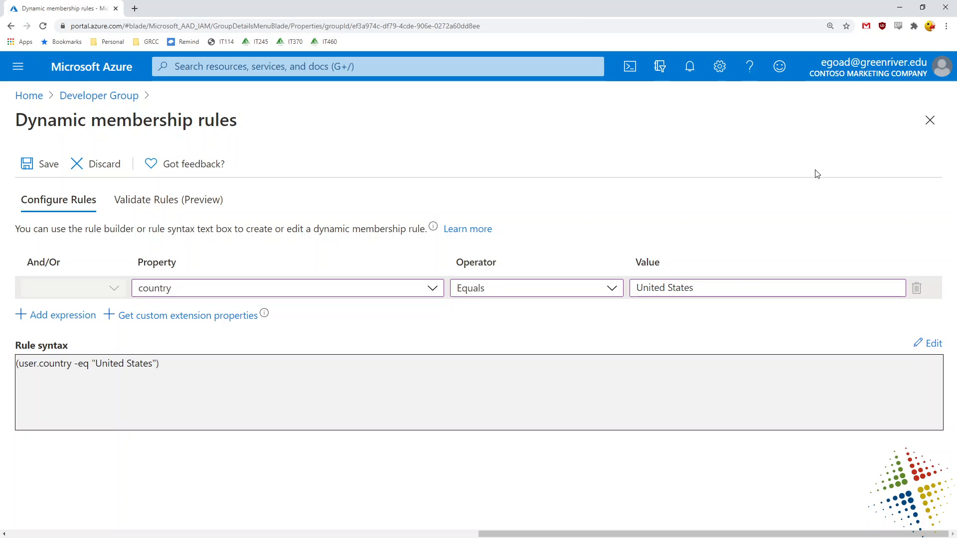
Review the rule syntax user.country -eq "United States" and save back to Properties.
triple_click(185, 373)
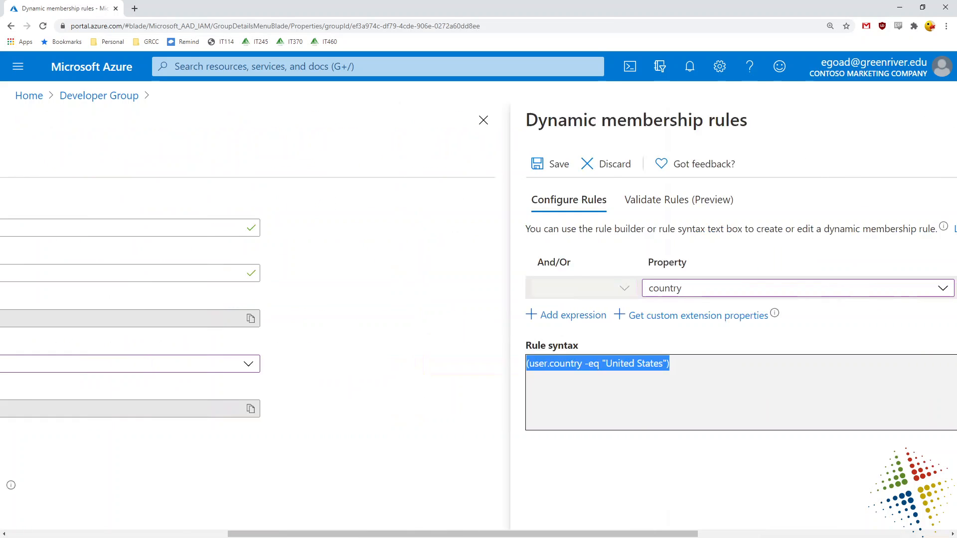
drag(463, 534, 935, 536)
click(213, 393)
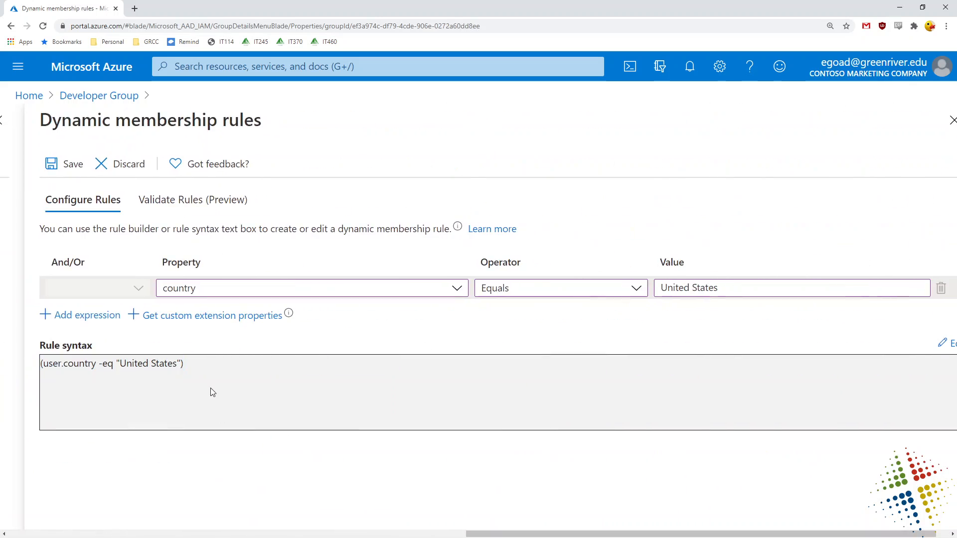
drag(194, 368, 118, 365)
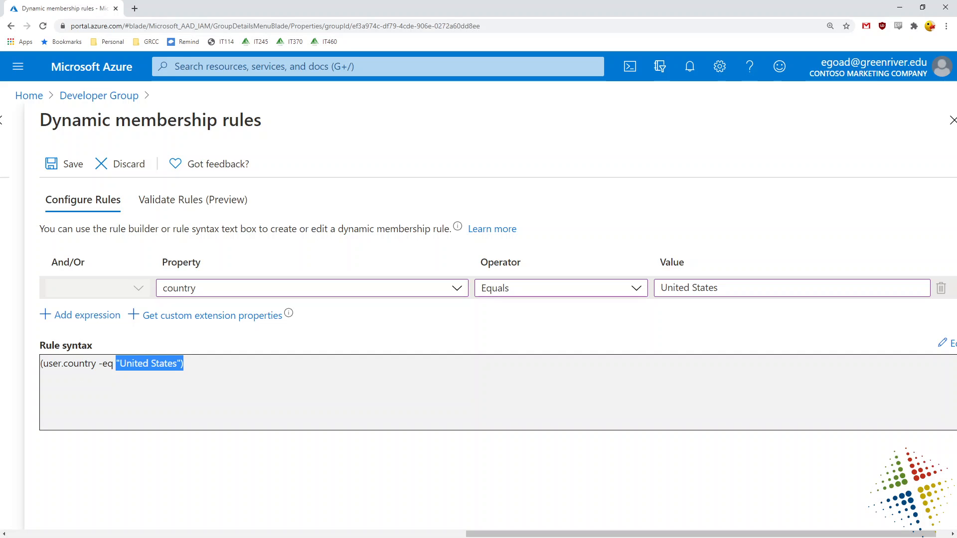
click(456, 288)
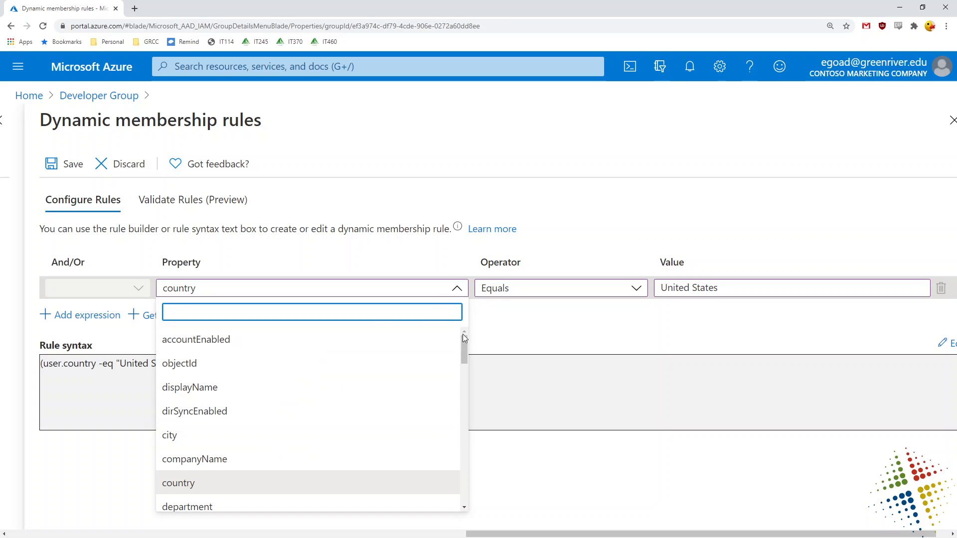
mouse_move(464, 350)
mouse_down()
mouse_move(447, 504)
mouse_move(454, 352)
mouse_up()
click(660, 187)
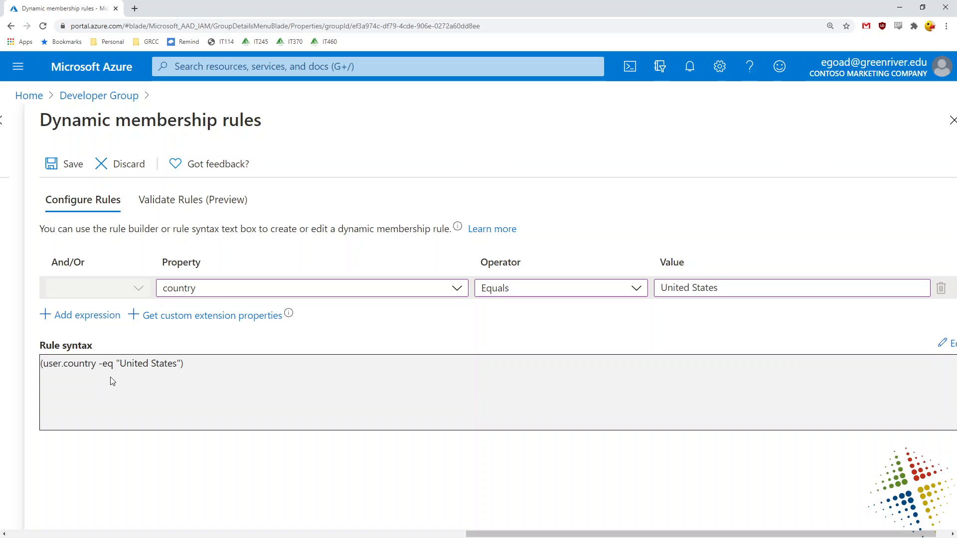
click(56, 167)
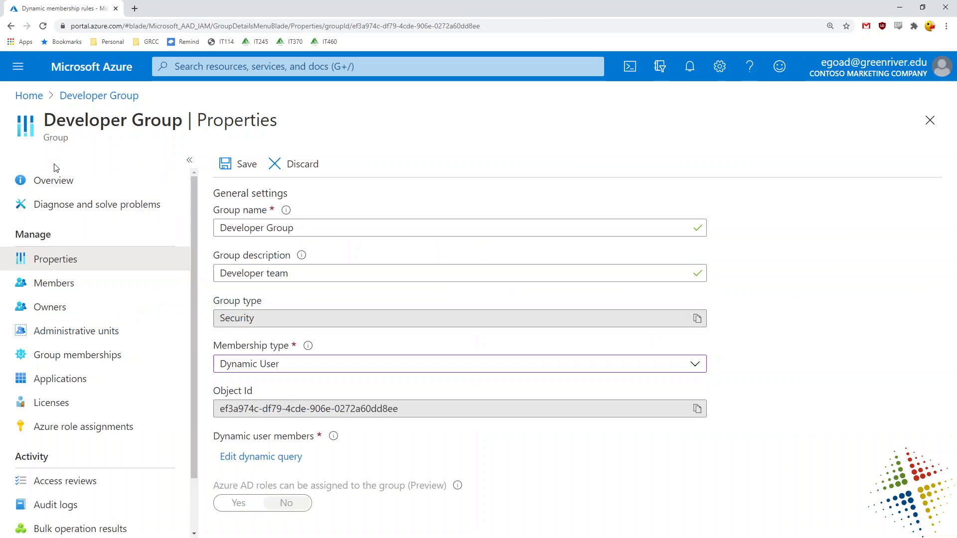
Save and confirm the Dynamic User membership, then view the group's members.
click(243, 172)
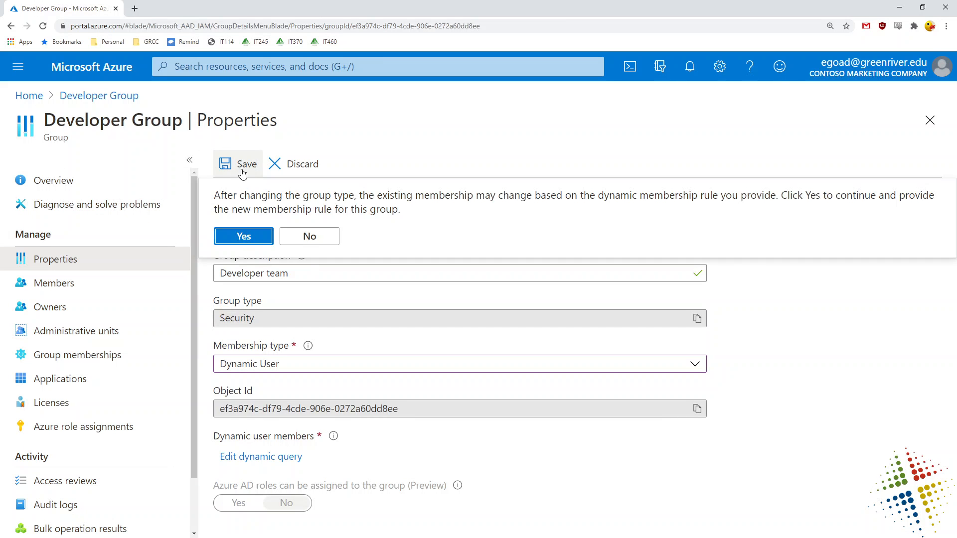
click(240, 235)
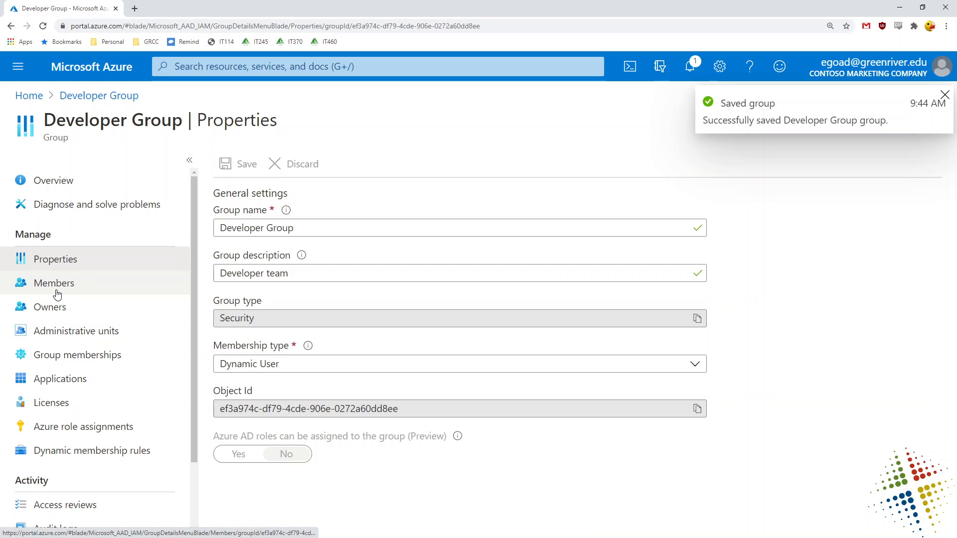
click(57, 294)
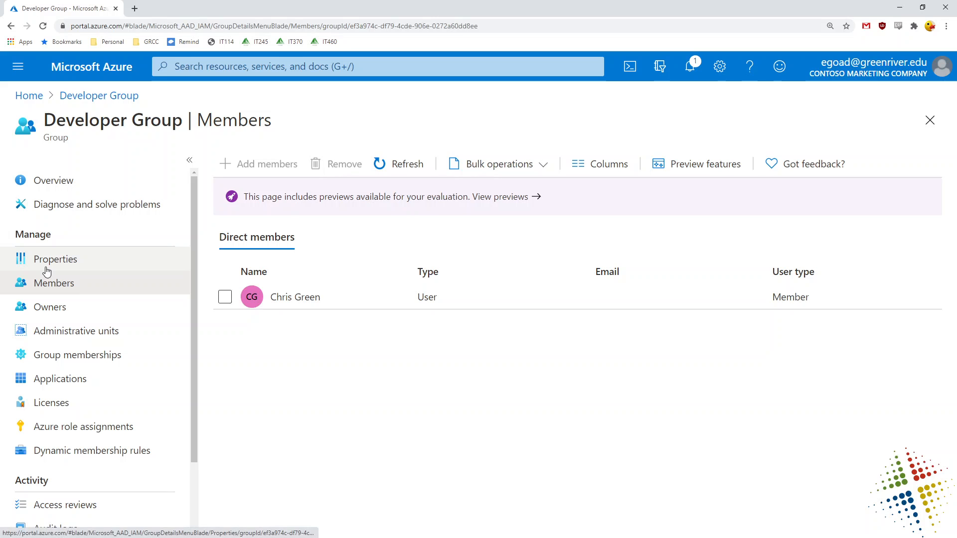
Set Developer Group's membership type back to Assigned, save it, and return to its overview.
click(48, 263)
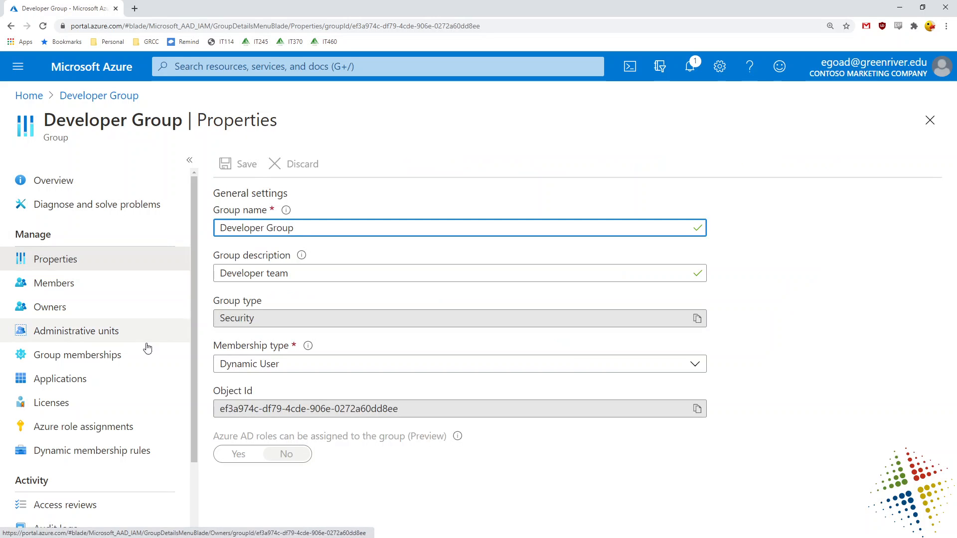
click(270, 364)
click(276, 387)
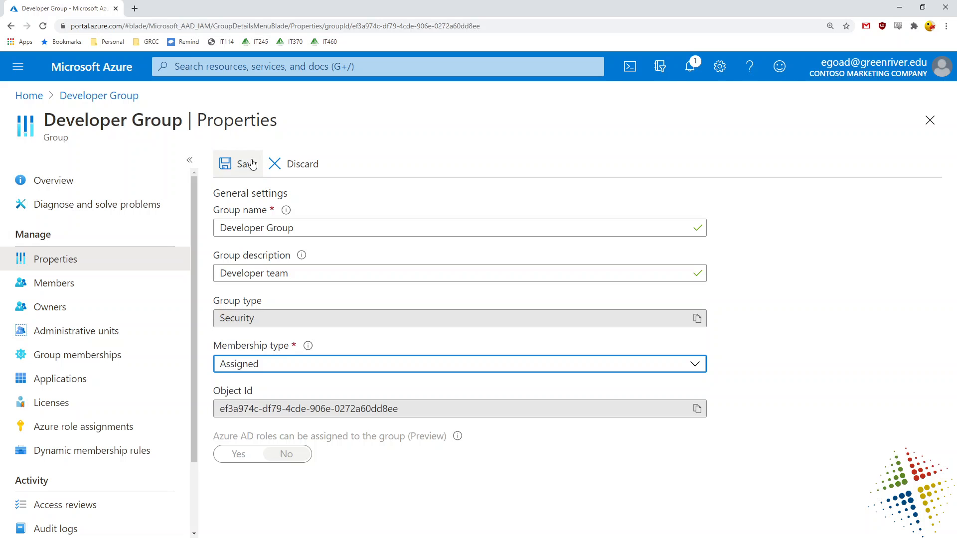
click(247, 165)
click(252, 238)
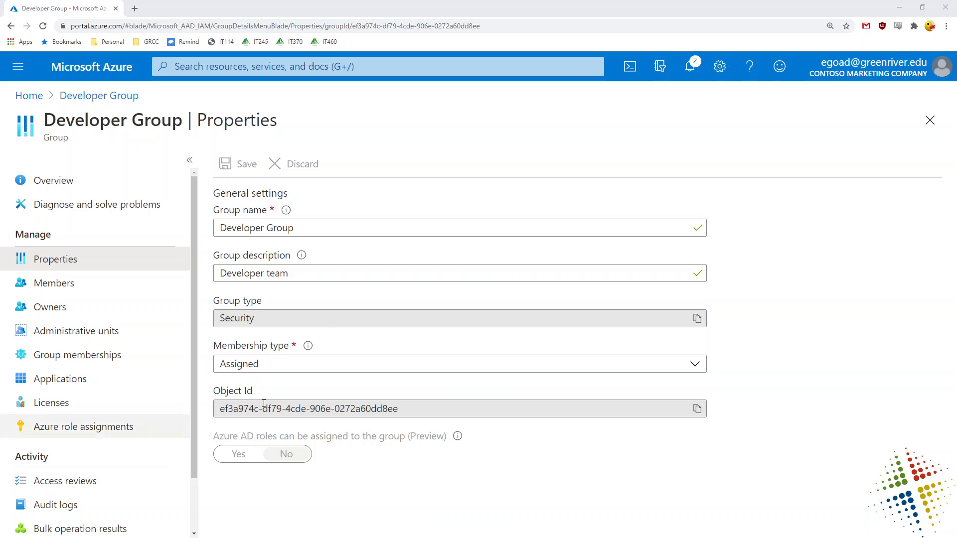
click(87, 102)
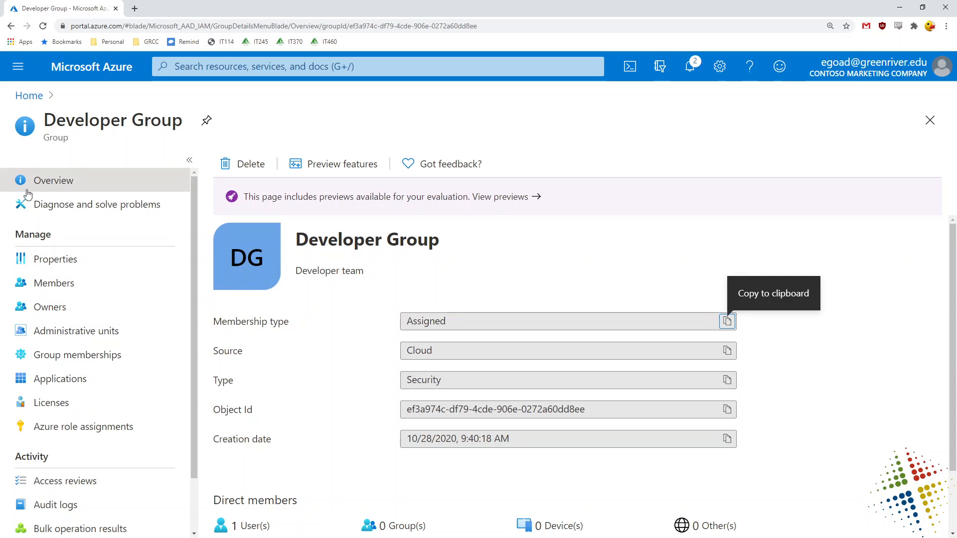
Navigate from Home through Azure Active Directory to the Contoso Marketing Company Users list.
click(28, 95)
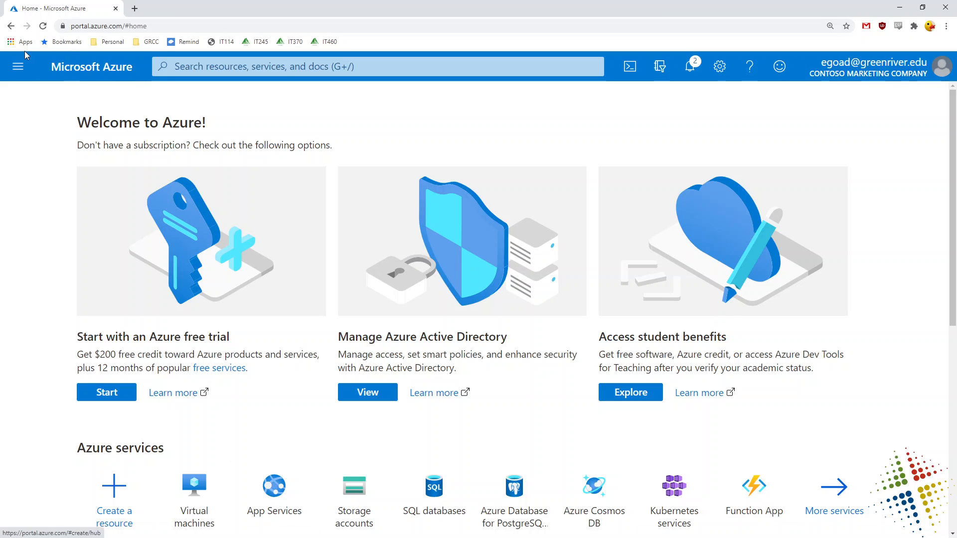
click(18, 67)
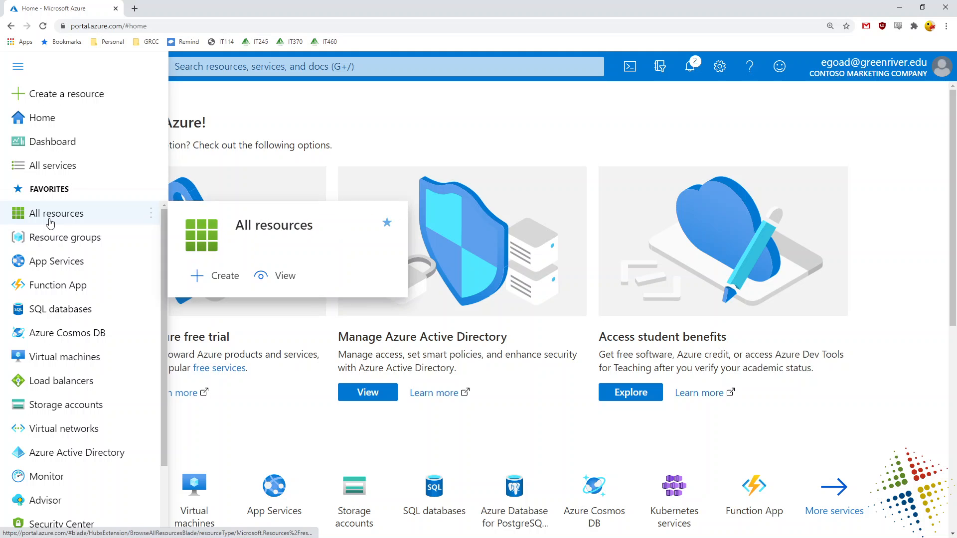
click(56, 457)
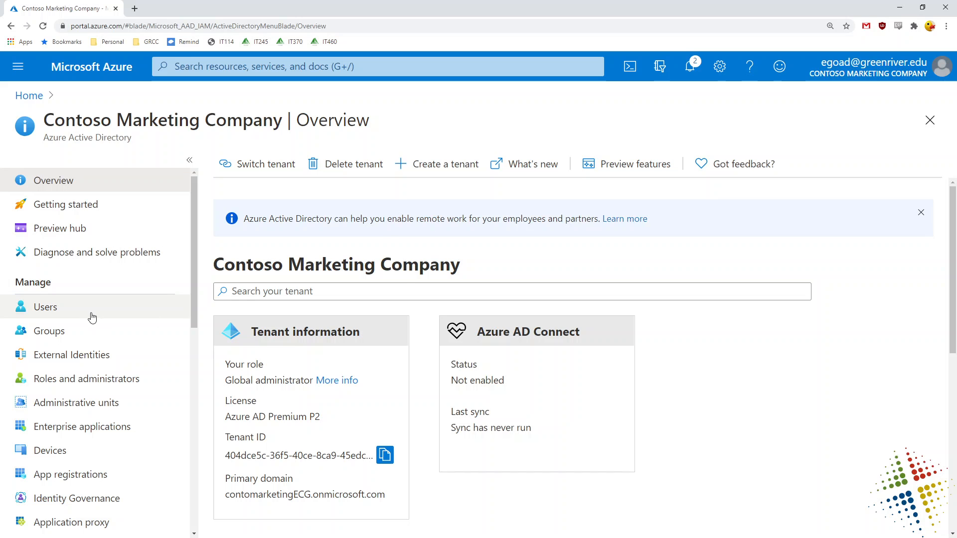
click(91, 311)
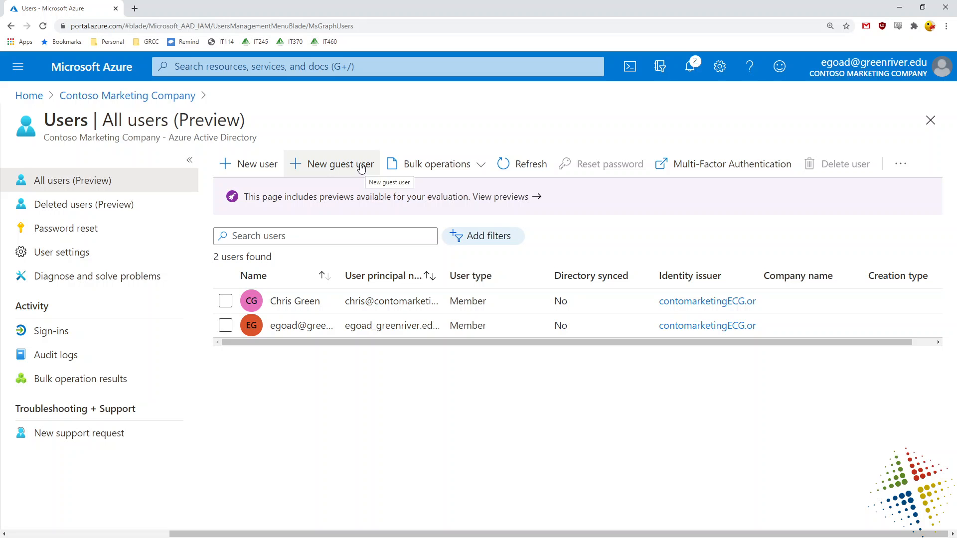
Start a guest invitation and enter the guest's display name, e-mail address, first and last name.
click(350, 169)
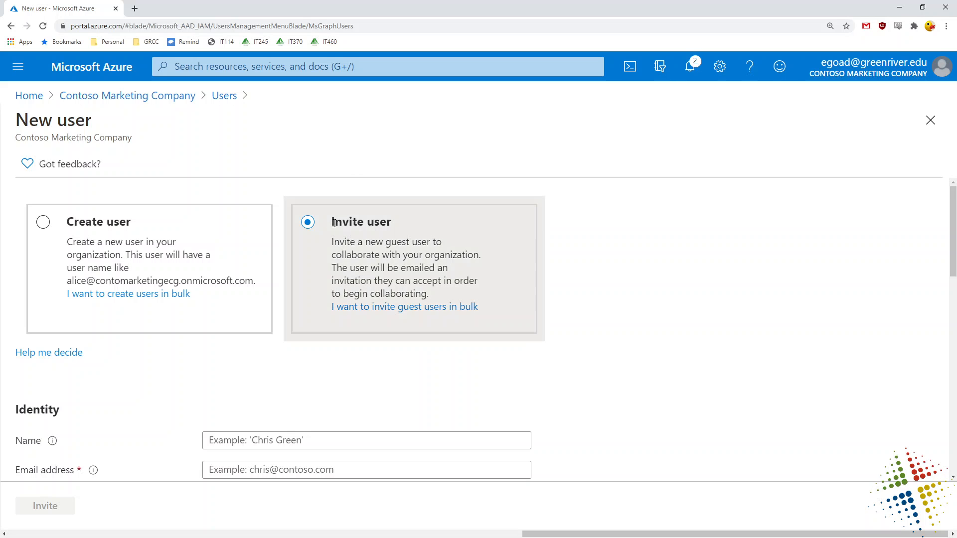
drag(331, 219, 481, 283)
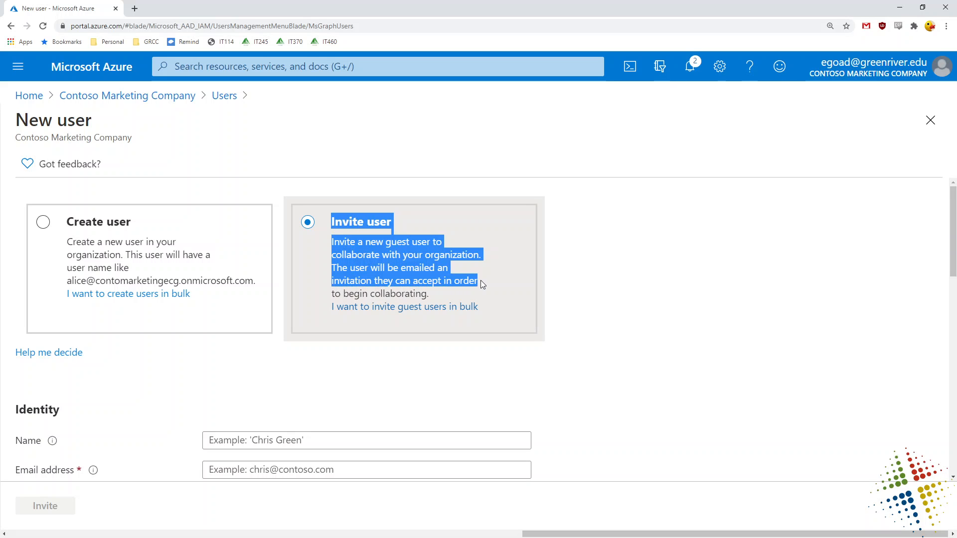
scroll(680, 278, down, 3)
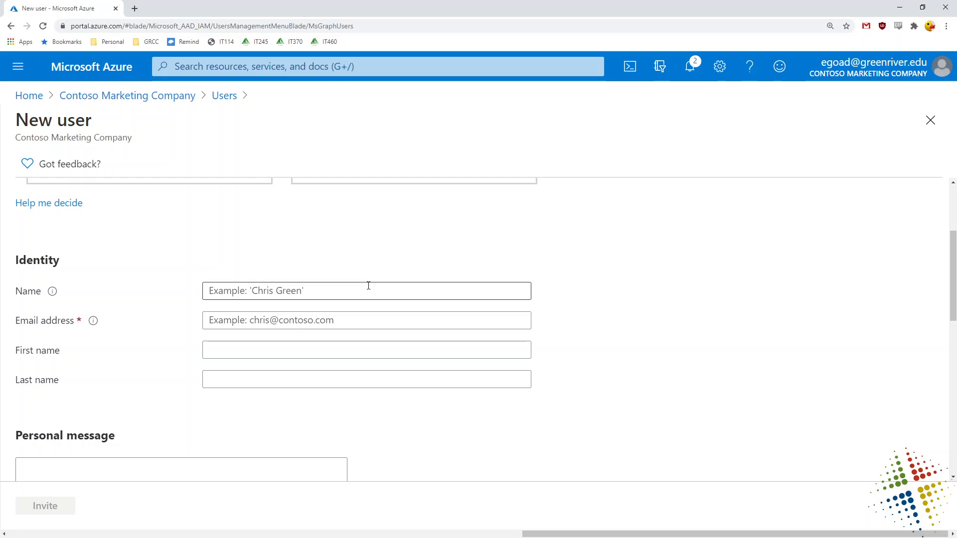
click(369, 285)
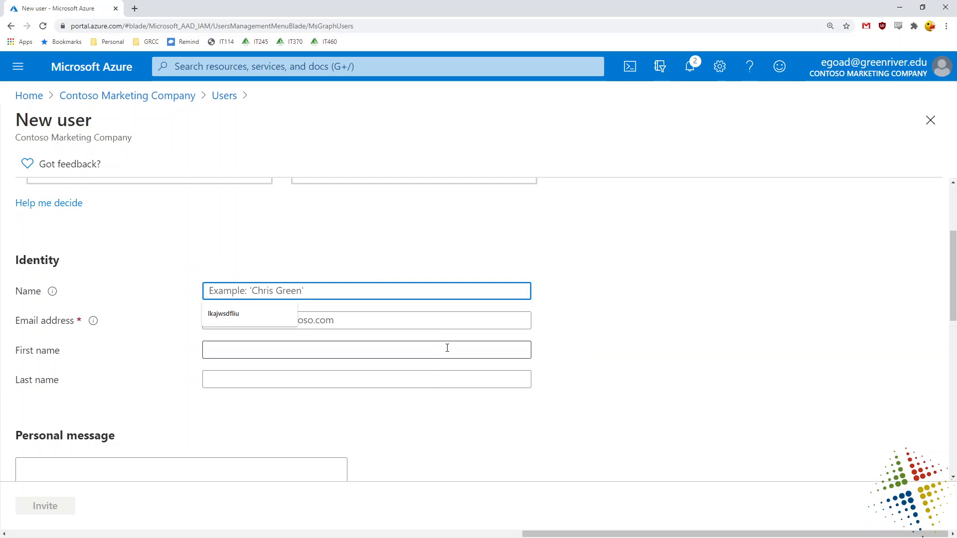
text(joe)
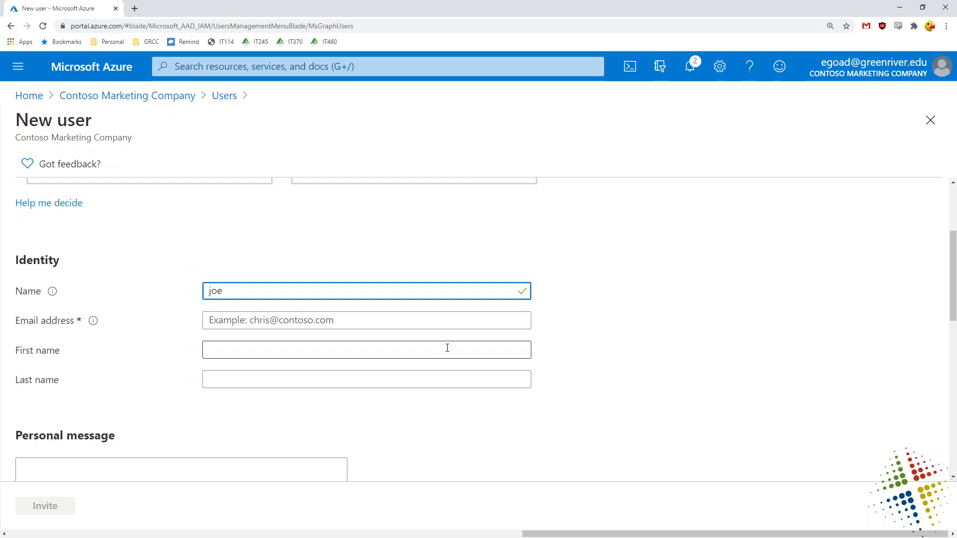
text( Smith)
key(Tab)
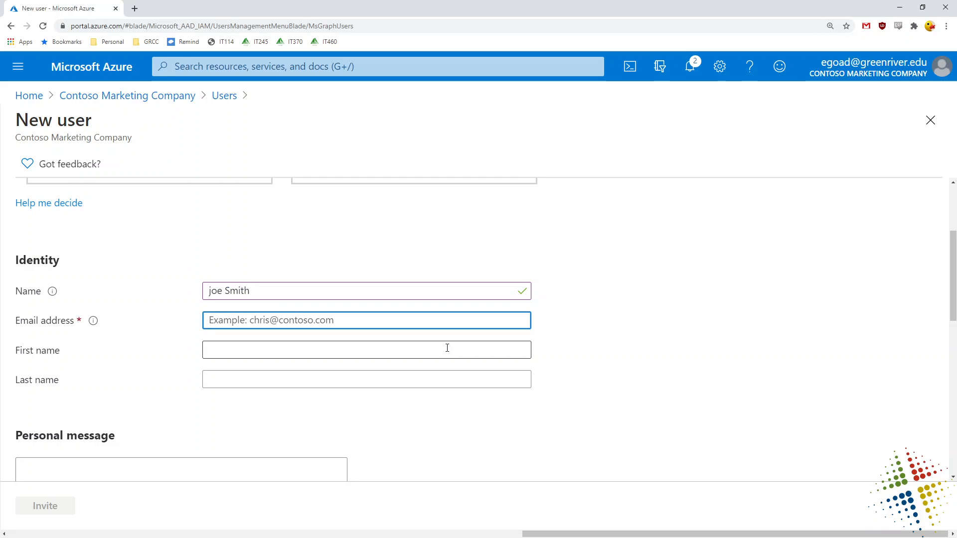
text(joesm)
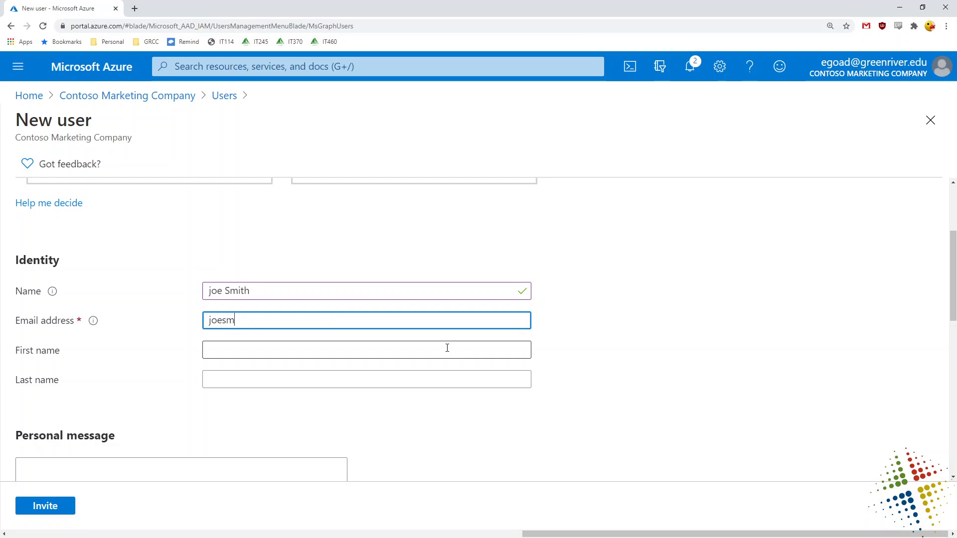
text(ith@example.com)
key(Tab)
text(Joe)
key(Tab)
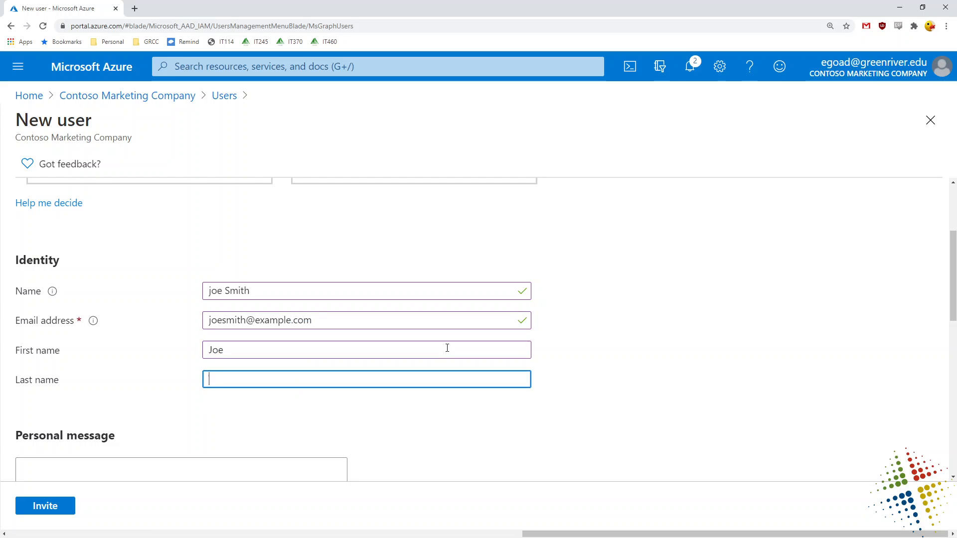
text(Smith)
Add the personal message 'ase join to do some work for us' and send the invitation.
scroll(630, 312, down, 3)
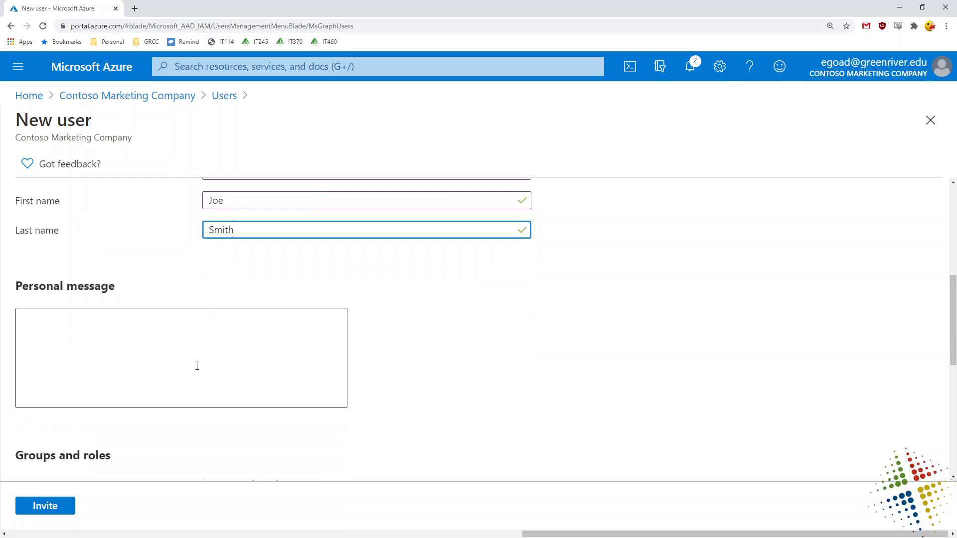
click(197, 366)
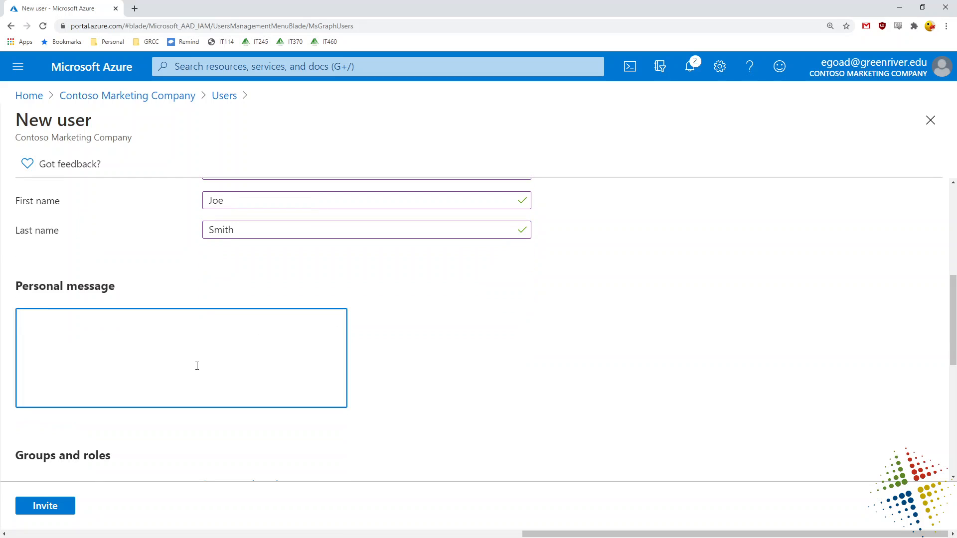
text(ase join to do some work)
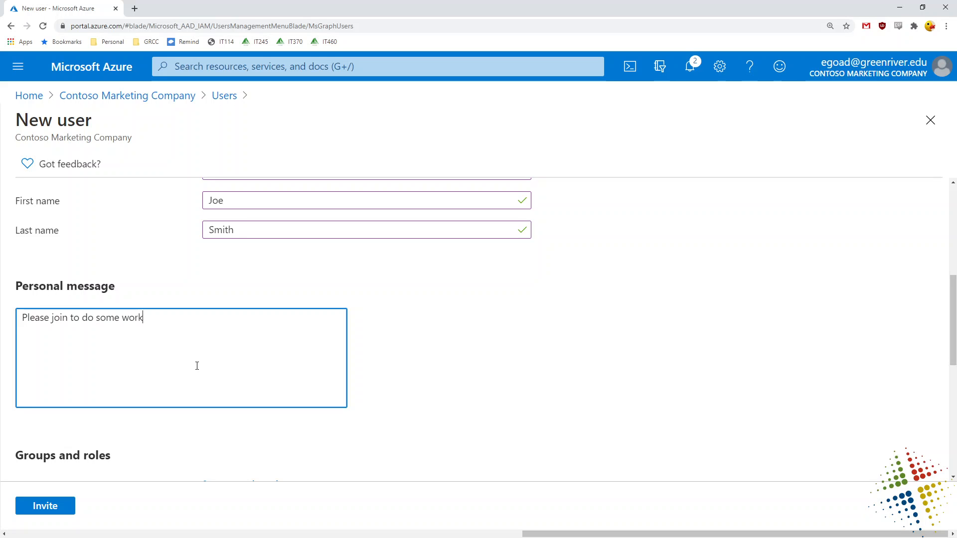
text( for us)
scroll(334, 348, down, 4)
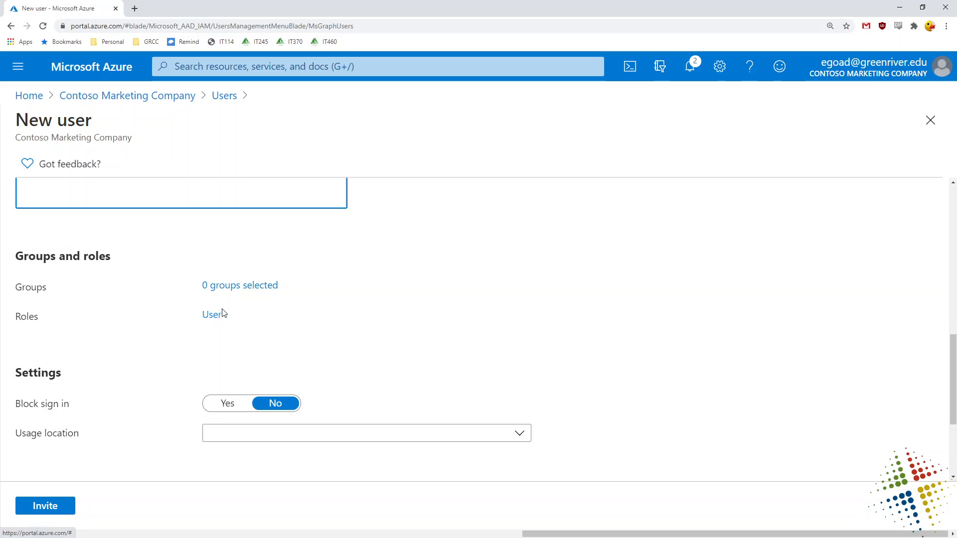
click(45, 507)
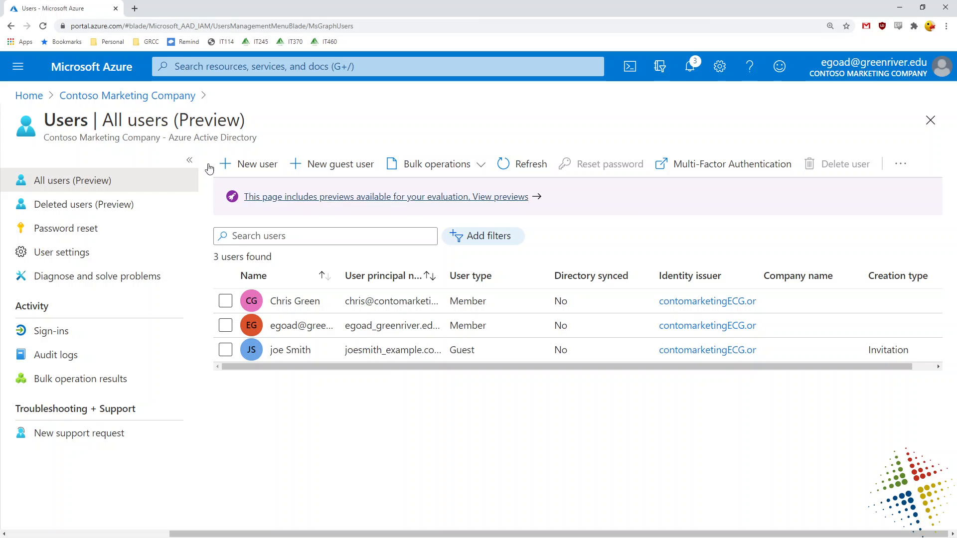
Return to the Contoso Marketing Company overview and open its Enterprise applications list.
click(186, 97)
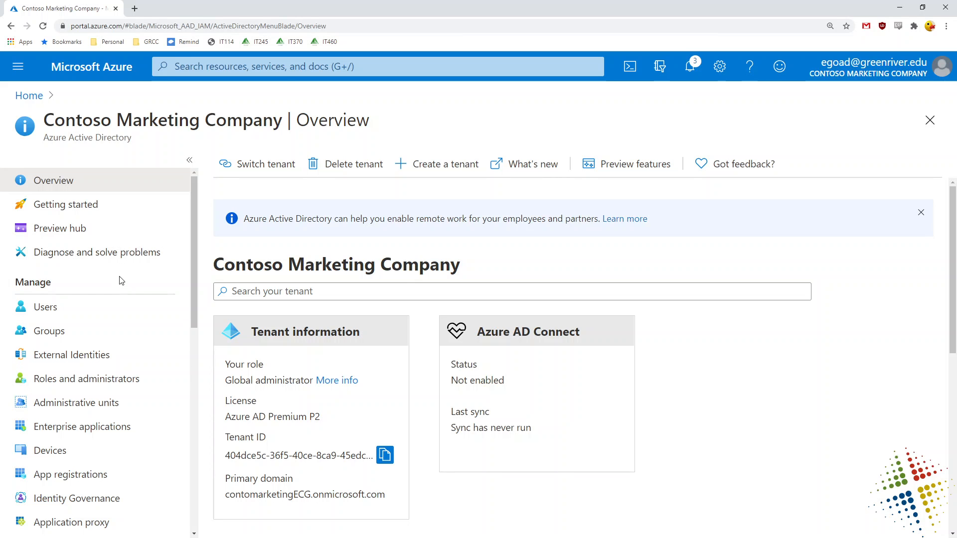
drag(196, 205, 191, 236)
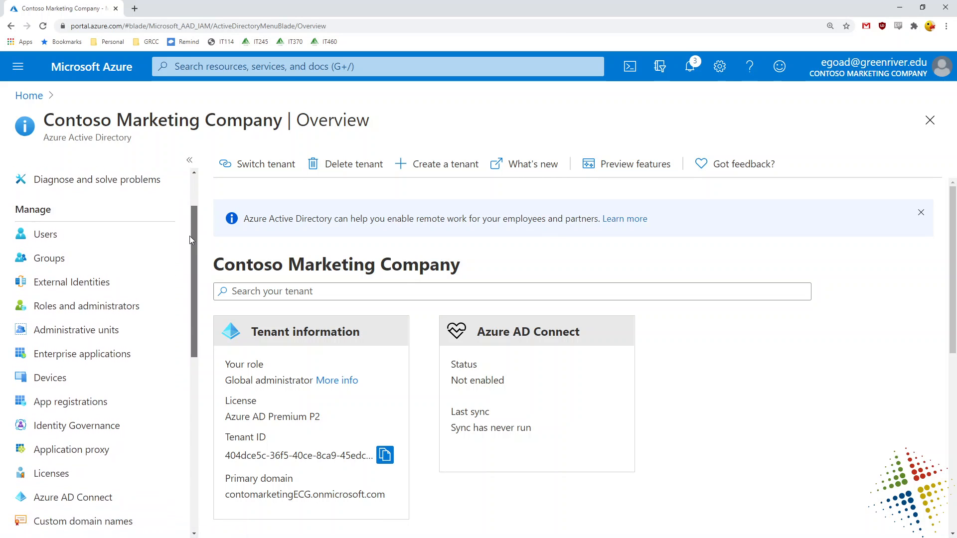
click(69, 354)
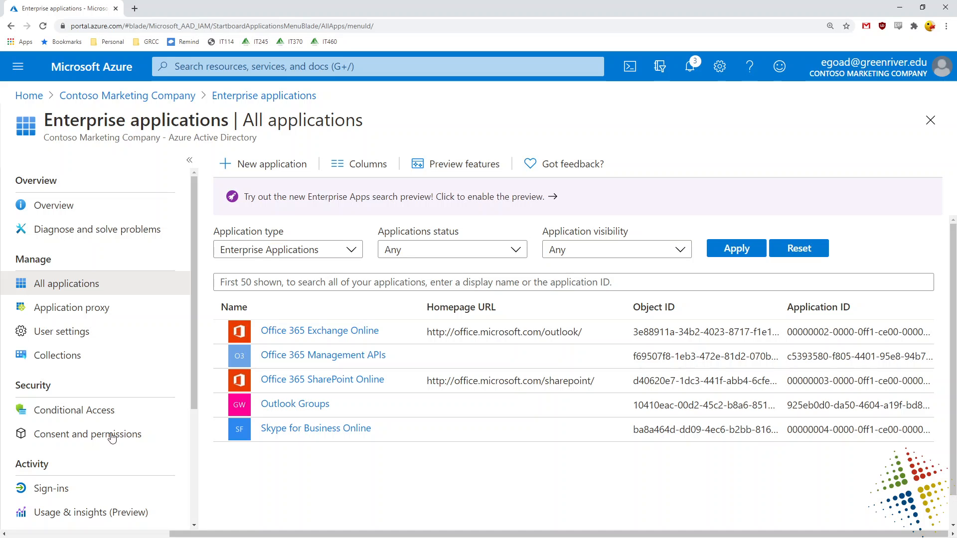
Search the Azure AD gallery for 'twitter' and create the Twitter enterprise application.
click(268, 166)
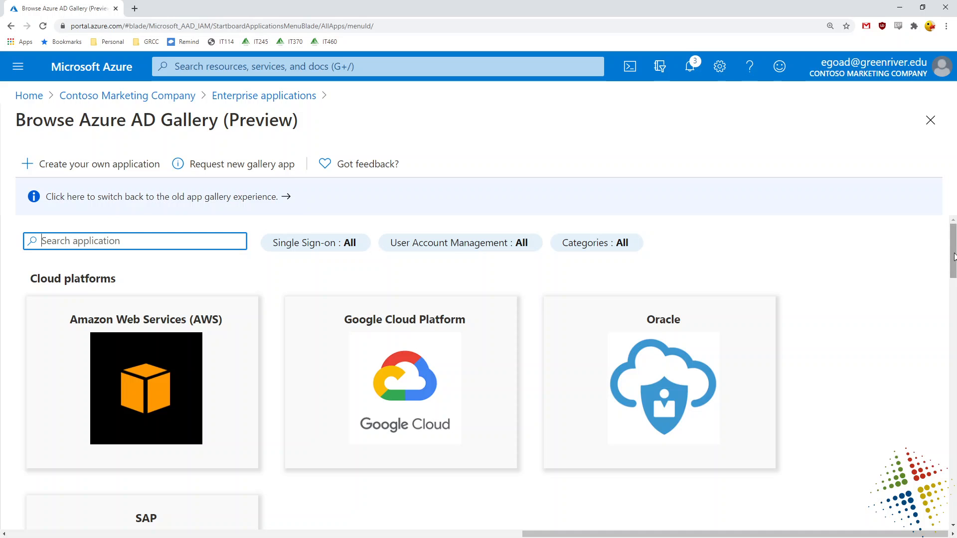
scroll(954, 265, down, 2)
drag(954, 272, 889, 248)
text(t)
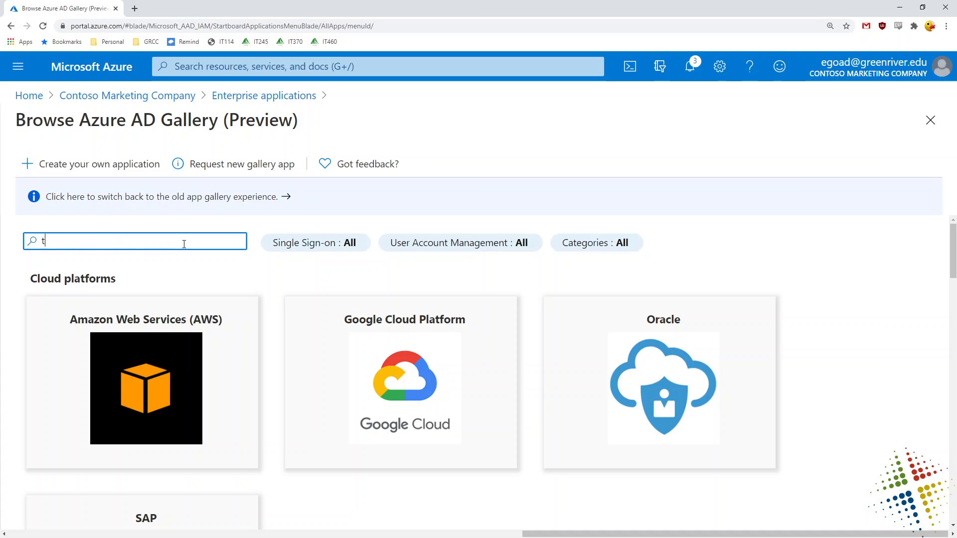
text(witter)
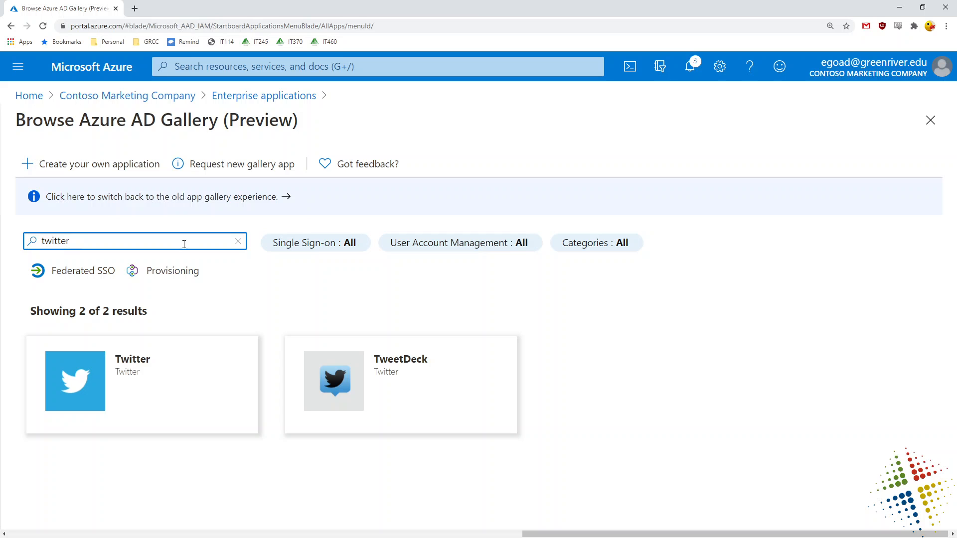
click(128, 373)
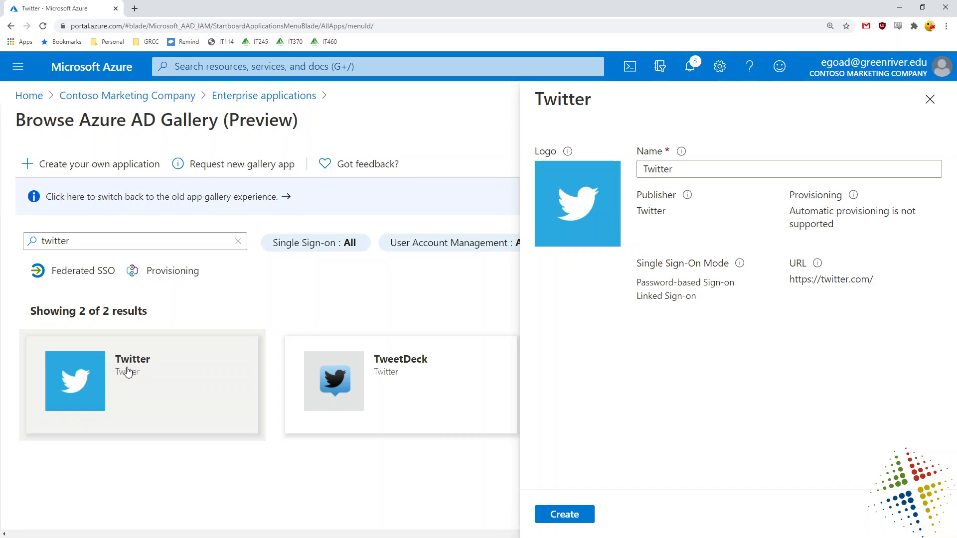
click(559, 515)
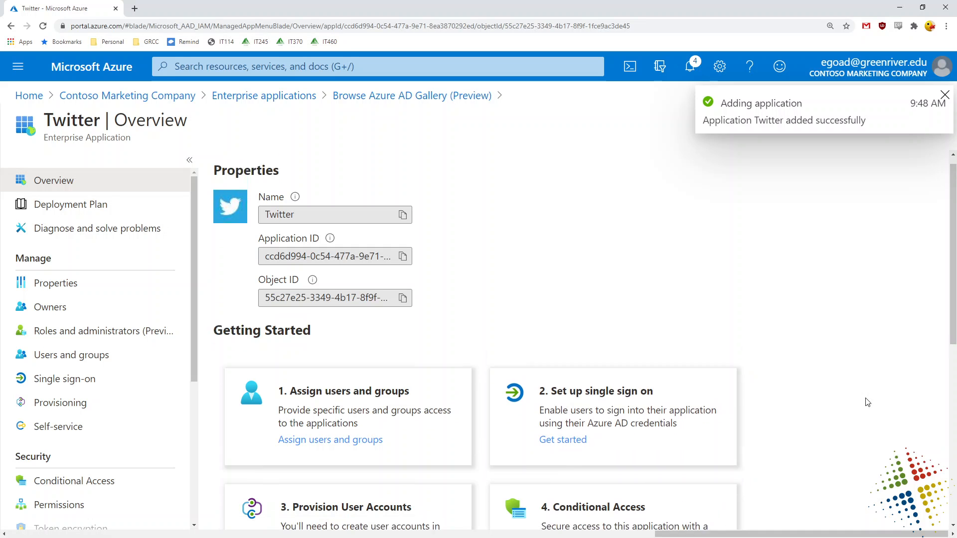
Go from the Twitter overview to its Users and groups assignment page.
scroll(866, 400, down, 2)
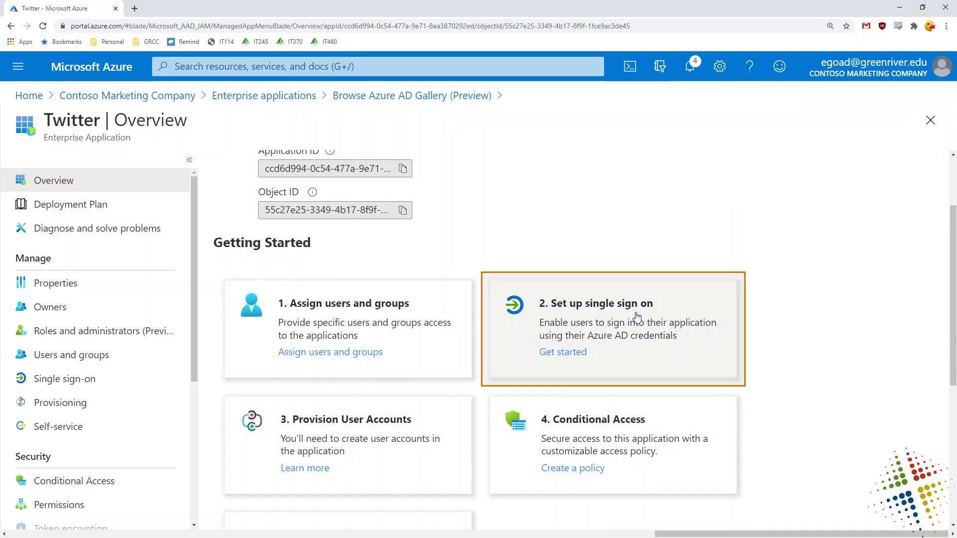
scroll(822, 333, down, 5)
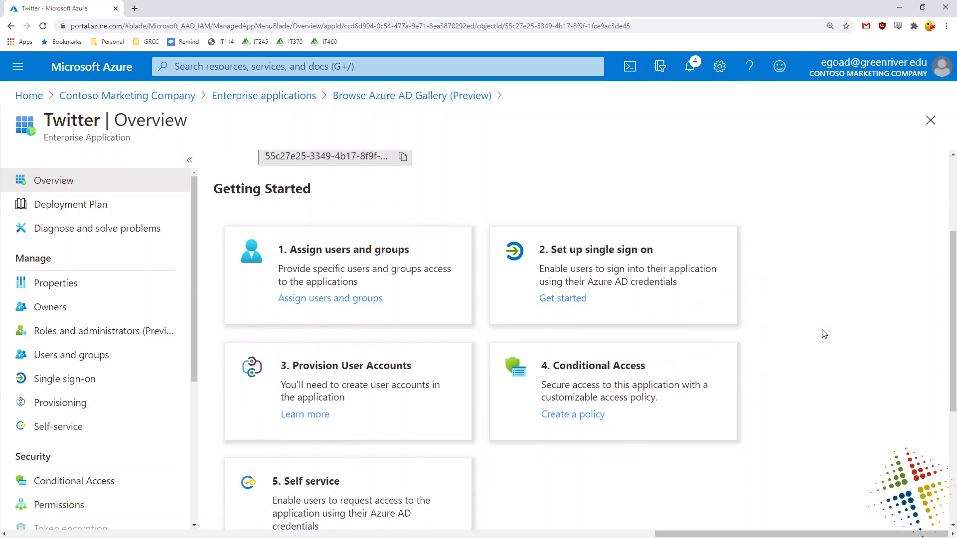
scroll(825, 334, up, 8)
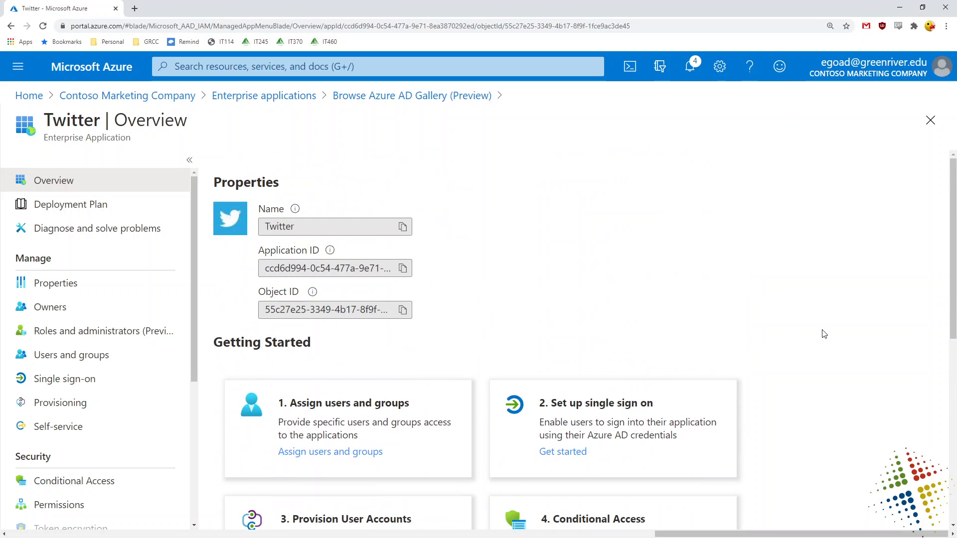
click(329, 453)
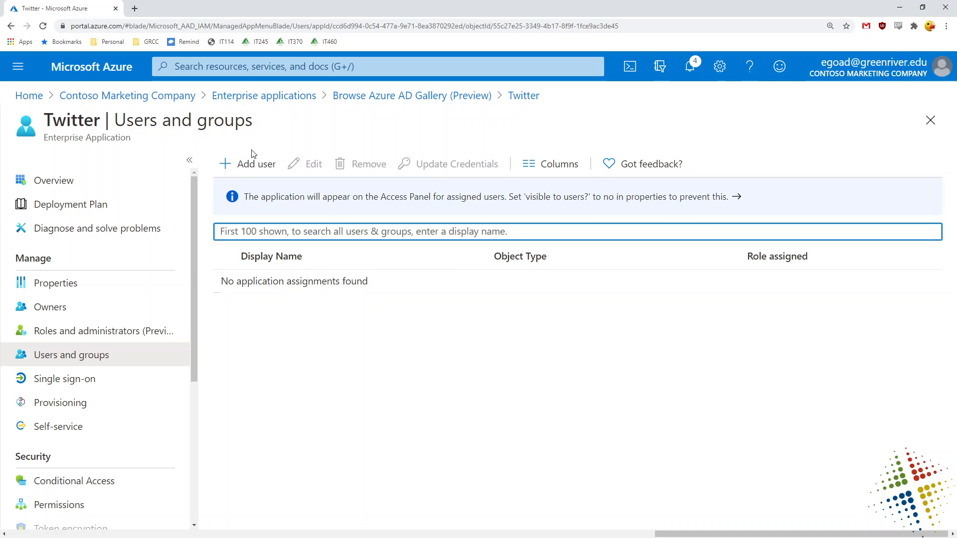
Assign the Twitter app to the selected member user with Default Access.
click(250, 164)
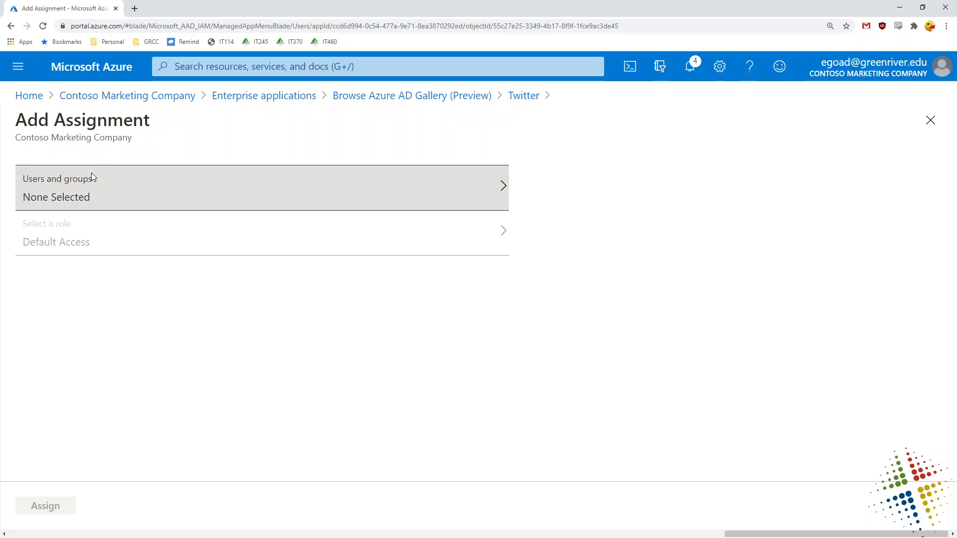
click(90, 176)
click(687, 201)
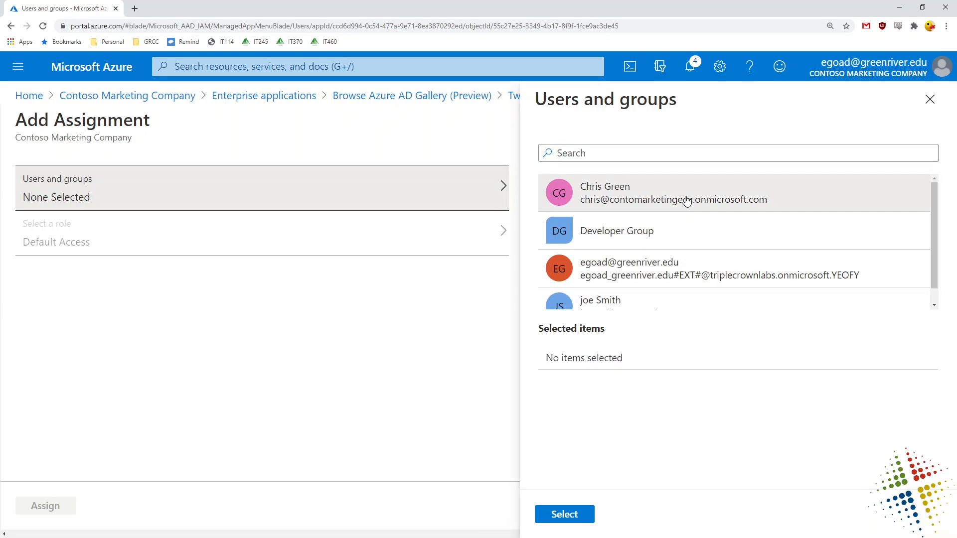
click(559, 514)
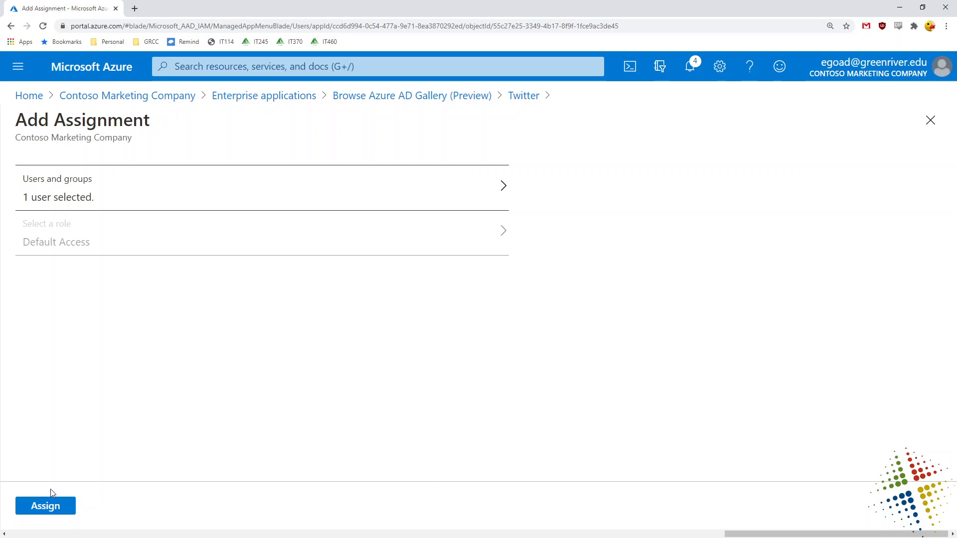
click(34, 508)
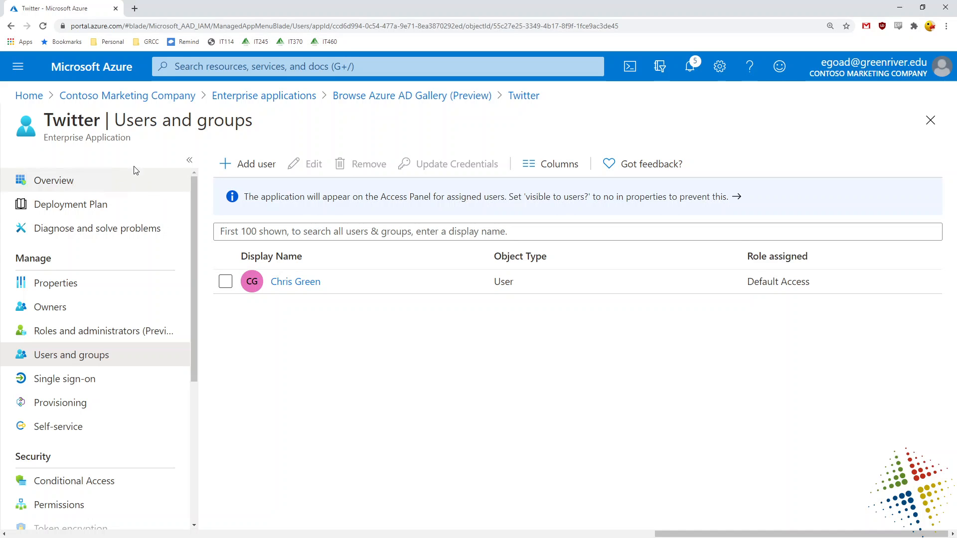
Return to the gallery, clear the 'twitter' search, and begin a custom non-gallery application.
click(454, 96)
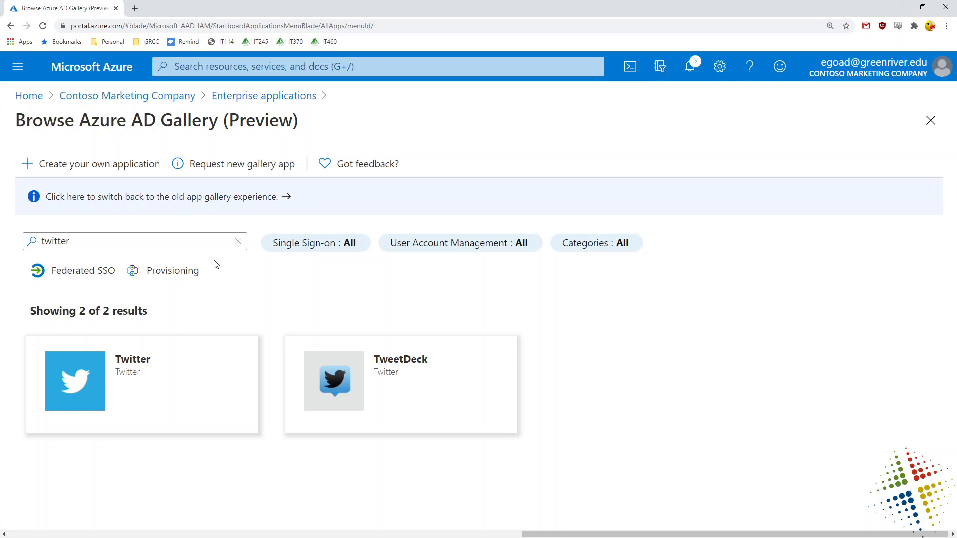
click(166, 242)
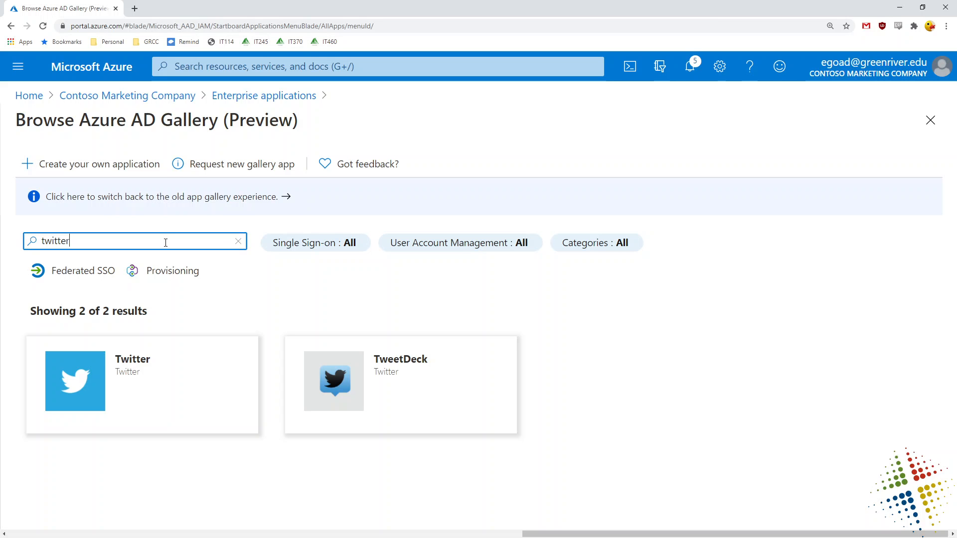
click(238, 241)
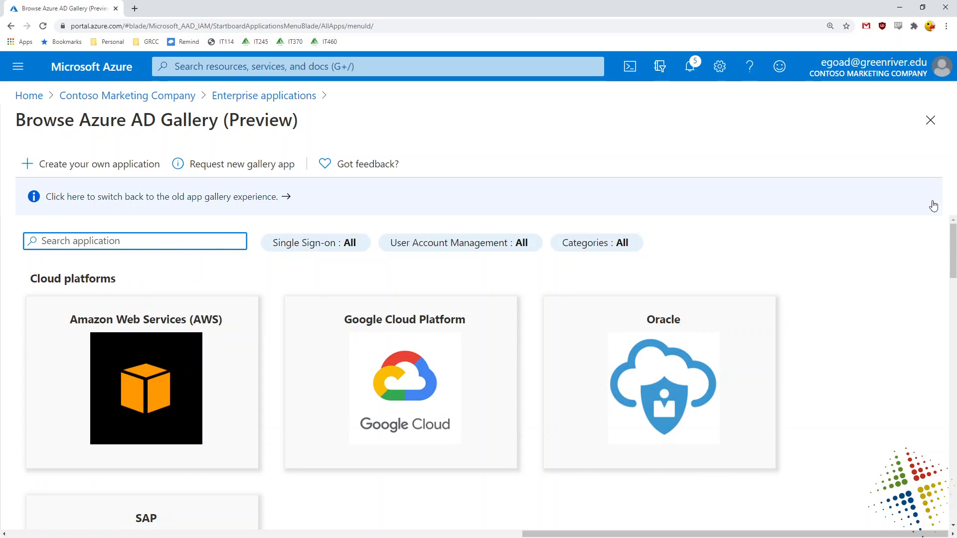
mouse_move(949, 233)
mouse_down()
mouse_move(949, 489)
mouse_move(952, 239)
mouse_up()
click(80, 161)
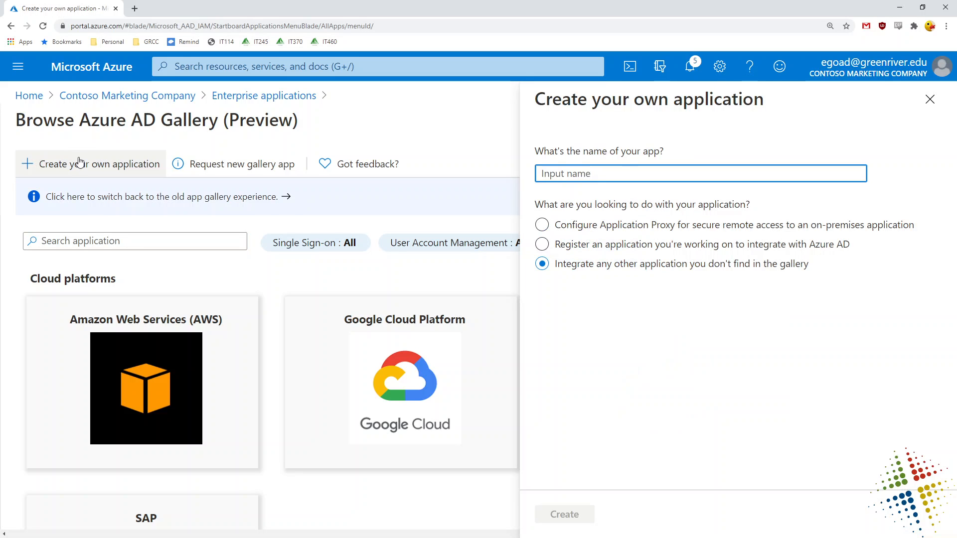